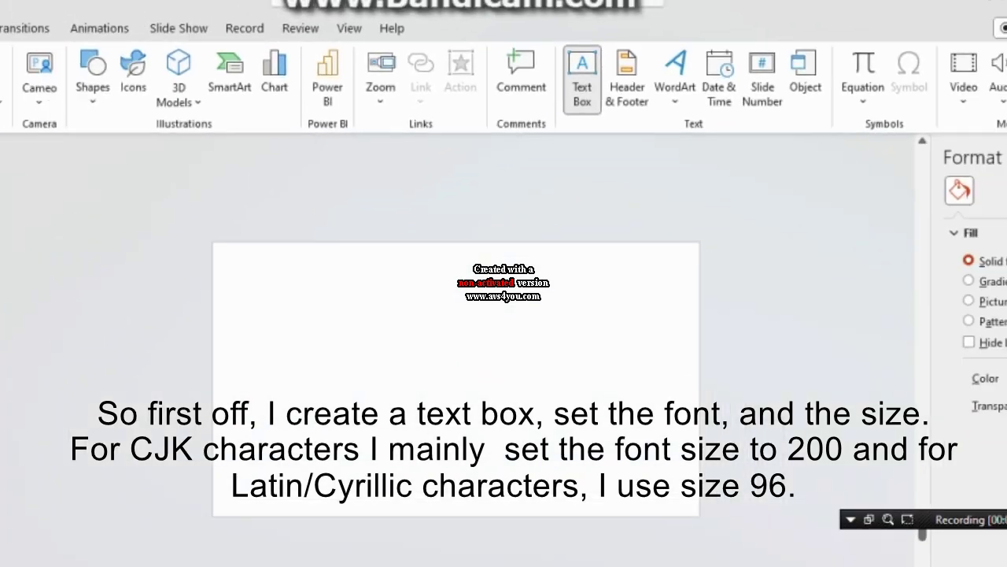
Draw an empty text box and set it to Hiragino Sans Pr6N W3 at font size 200.
drag(354, 223, 606, 329)
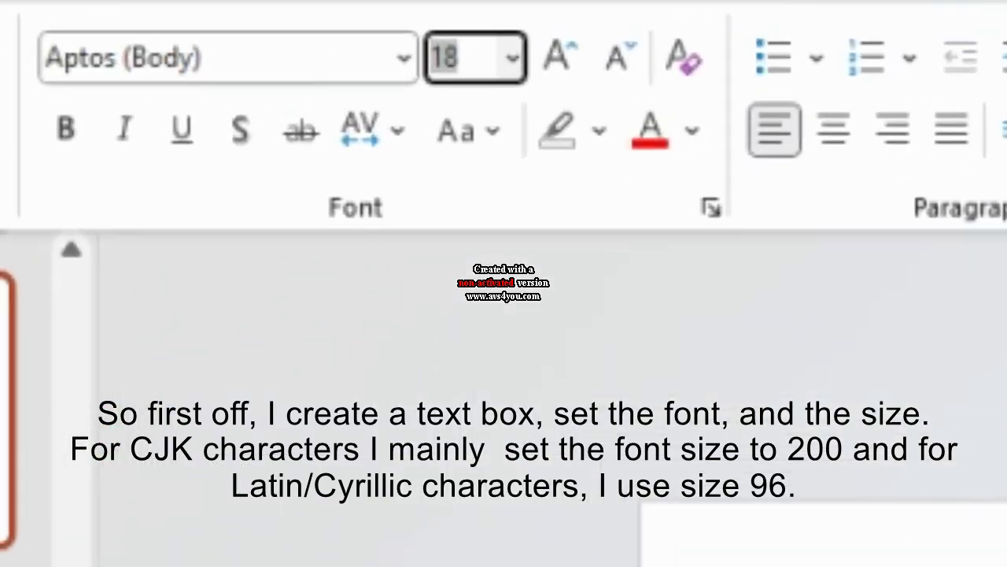
text(200)
key(Return)
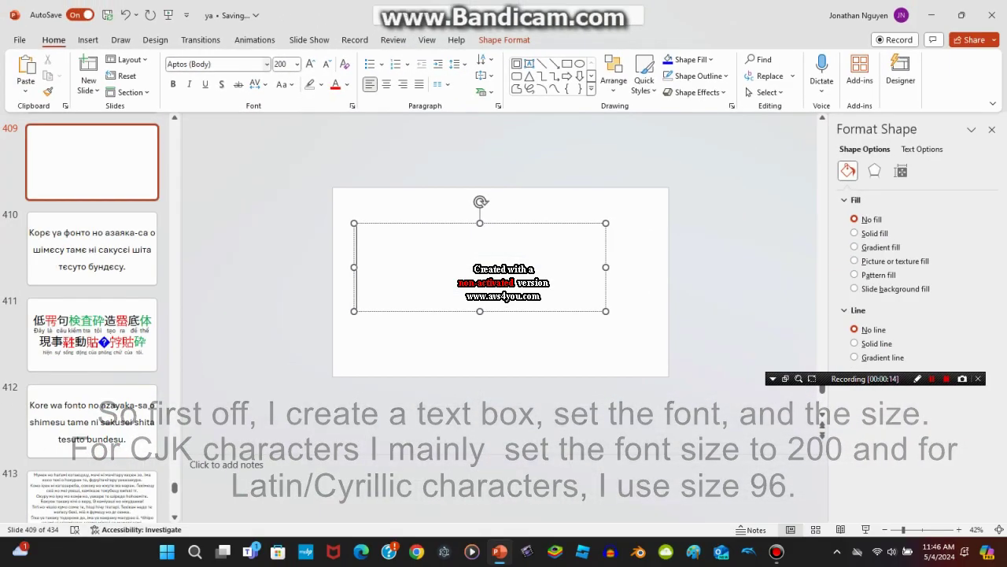
click(267, 64)
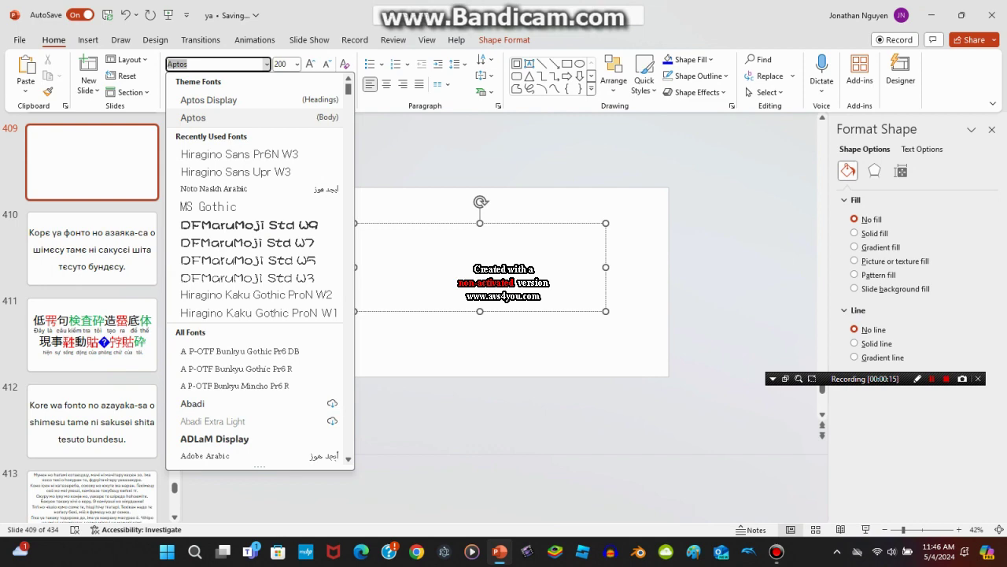
click(239, 154)
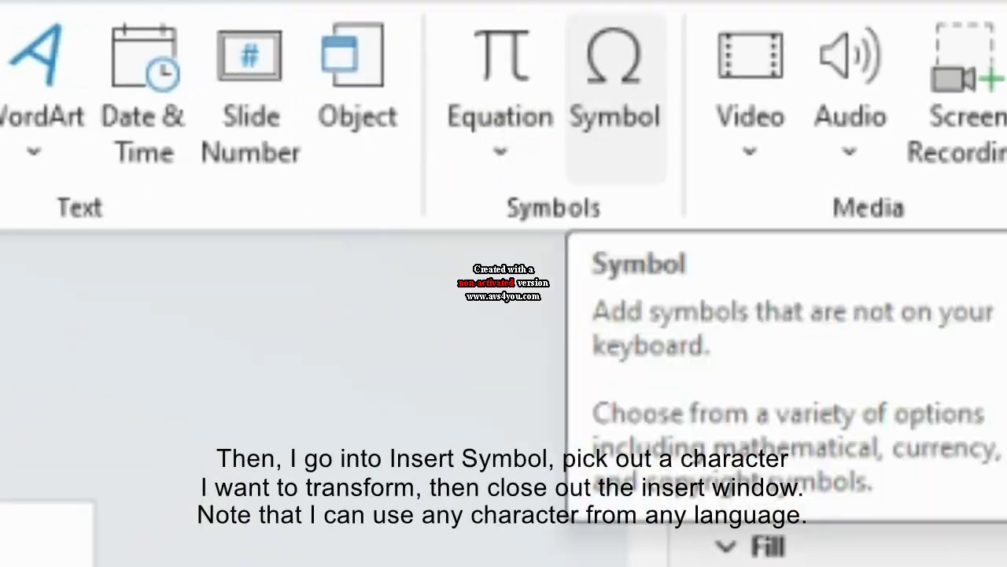
Browse the CJK Unified Ideographs symbol grid and insert the character 諸.
click(615, 79)
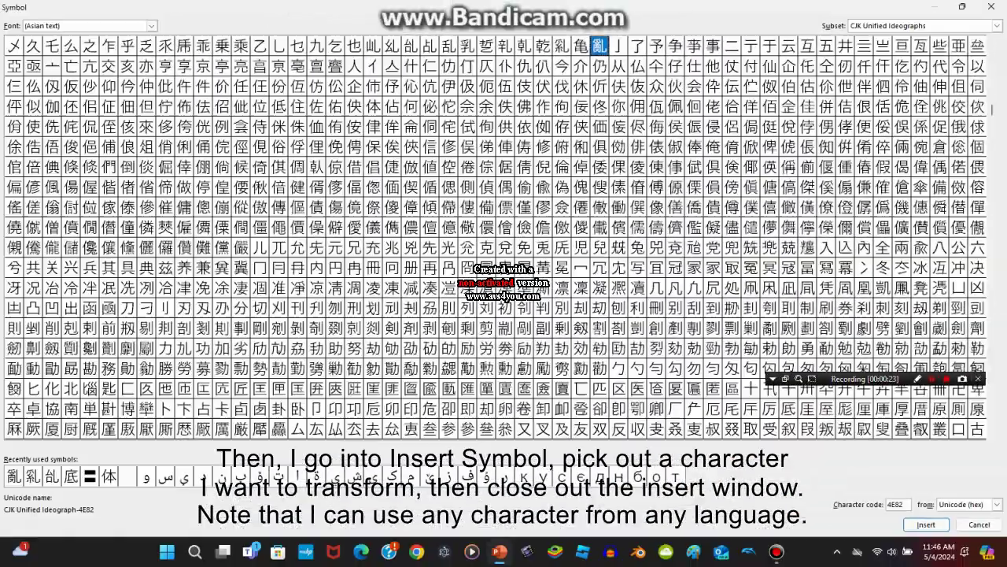
click(298, 186)
drag(298, 186, 316, 428)
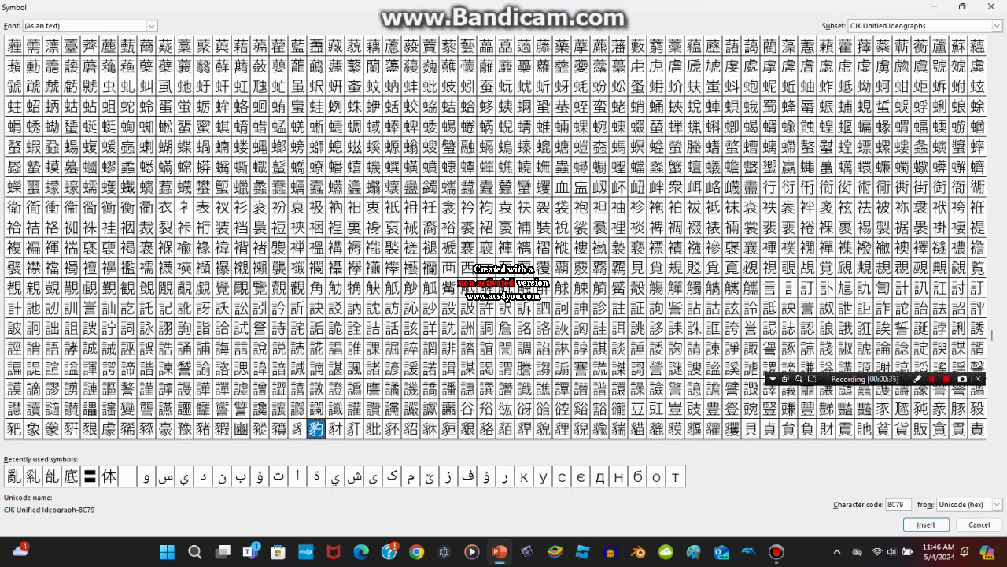
mouse_move(316, 428)
mouse_down()
mouse_move(487, 348)
mouse_move(467, 347)
mouse_up()
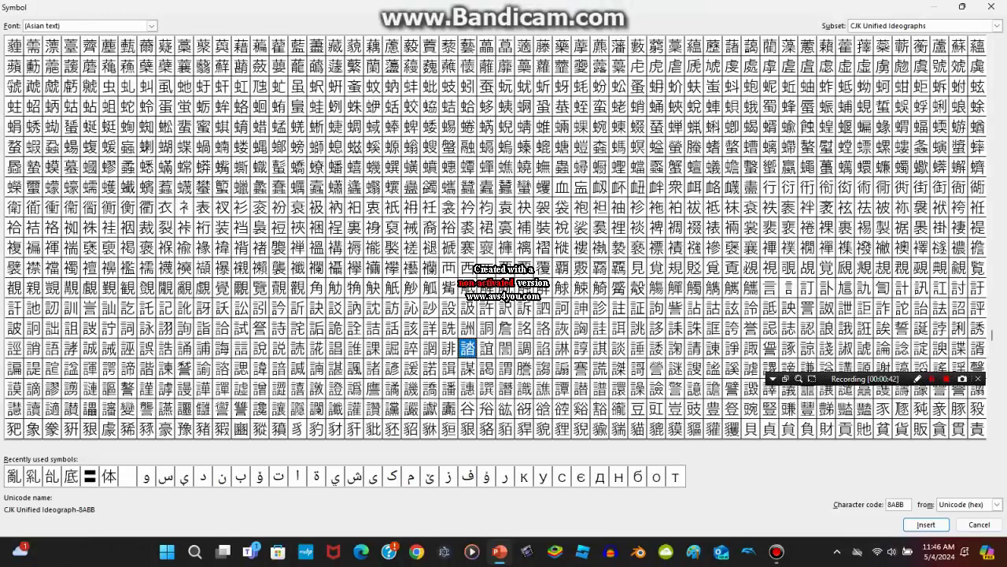
drag(468, 347, 506, 327)
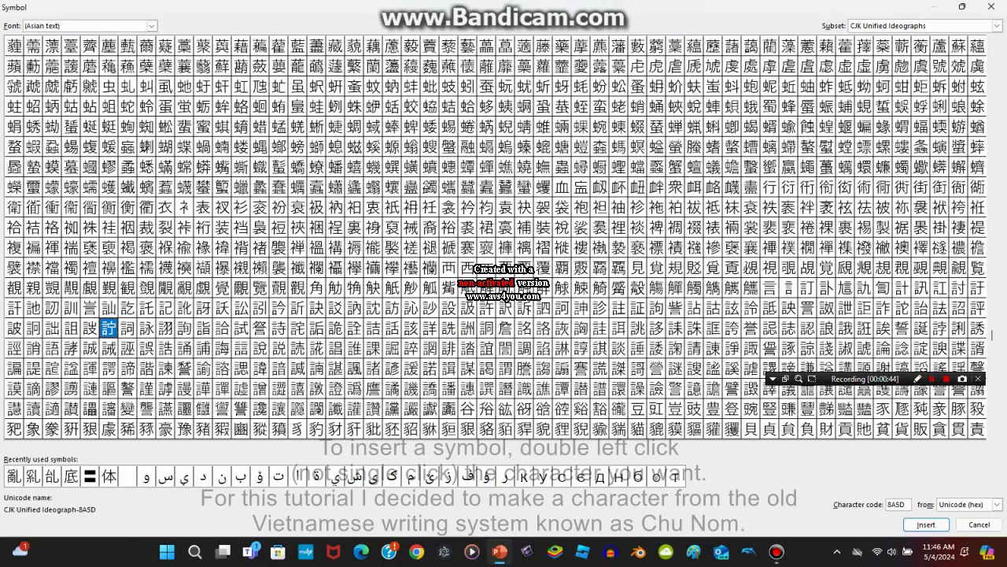
click(562, 327)
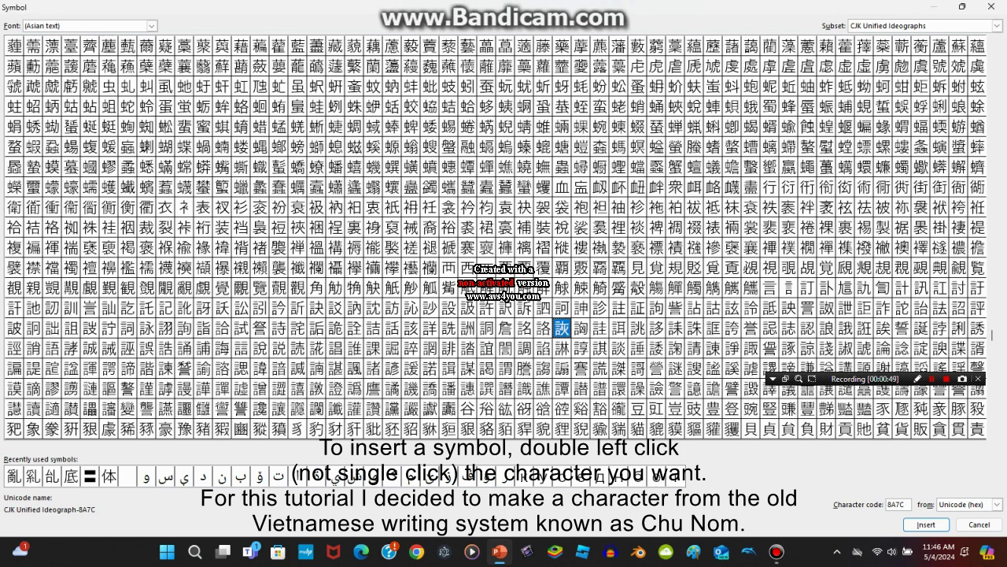
click(883, 328)
mouse_move(524, 368)
mouse_down()
mouse_move(297, 327)
mouse_move(184, 328)
mouse_move(373, 328)
mouse_move(392, 367)
mouse_up()
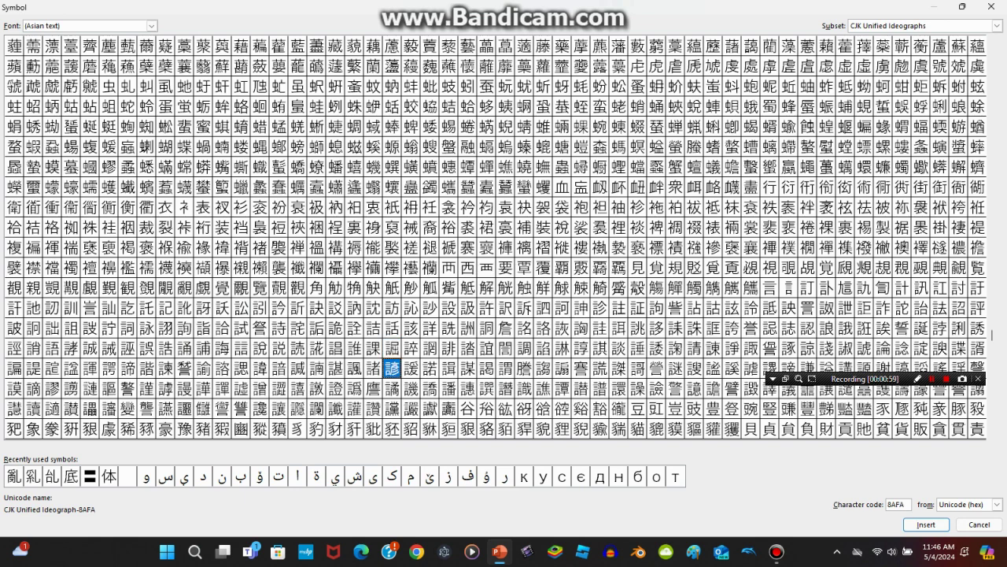
mouse_move(391, 367)
mouse_down()
mouse_move(411, 347)
mouse_move(694, 367)
mouse_up()
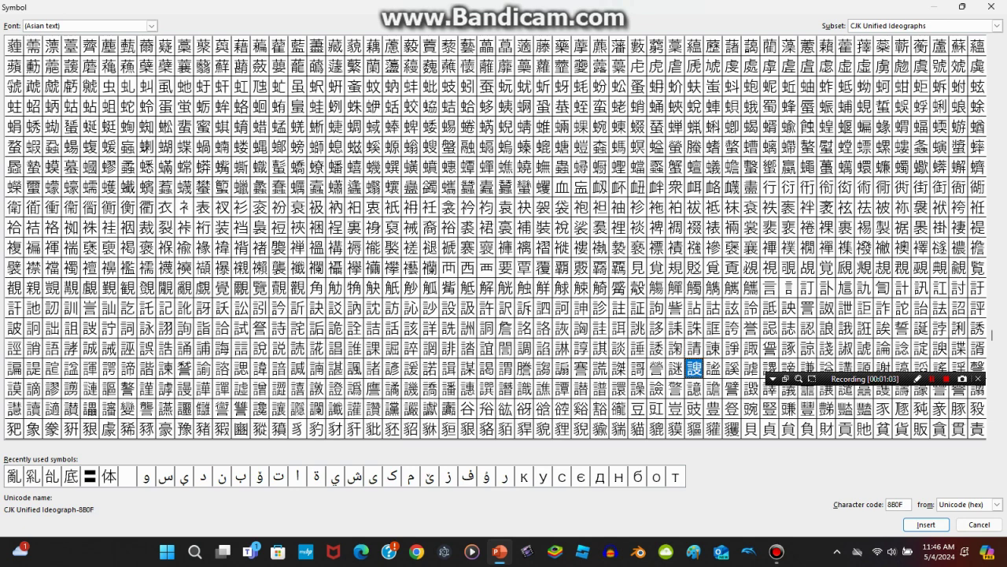
drag(694, 368, 694, 388)
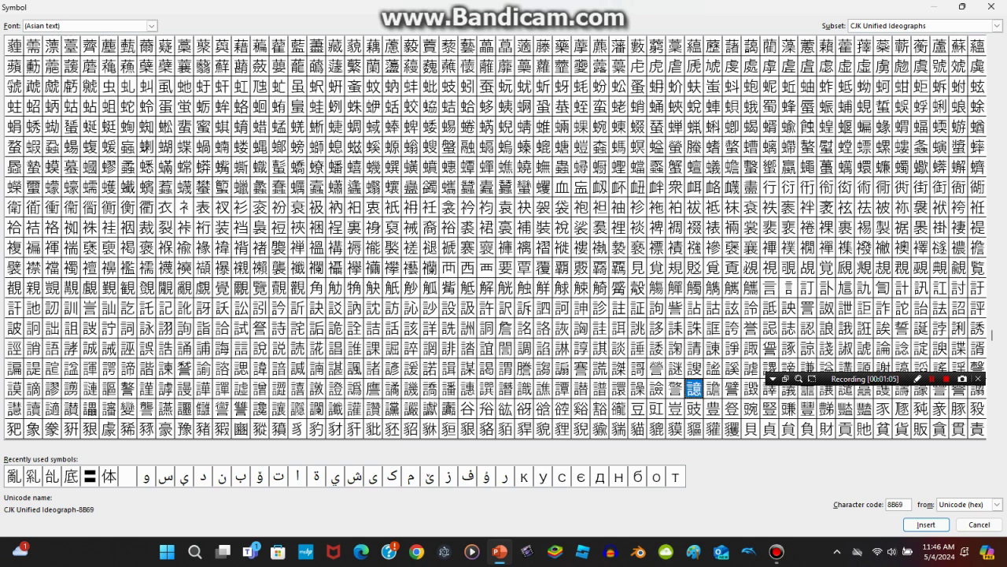
key(Left)
key(Left)
key(Left)
key(Left)
key(Left)
key(Left)
key(Left)
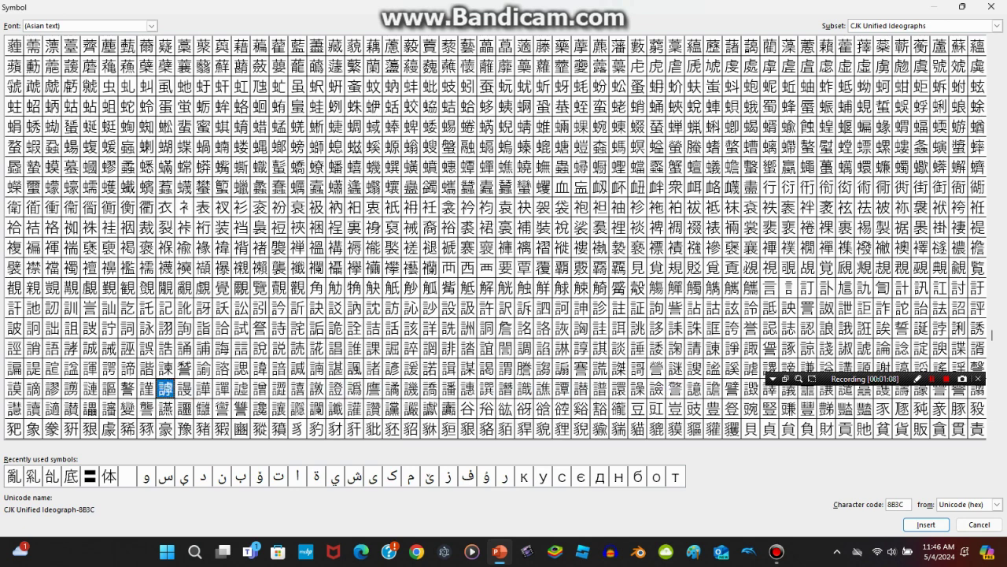
click(165, 367)
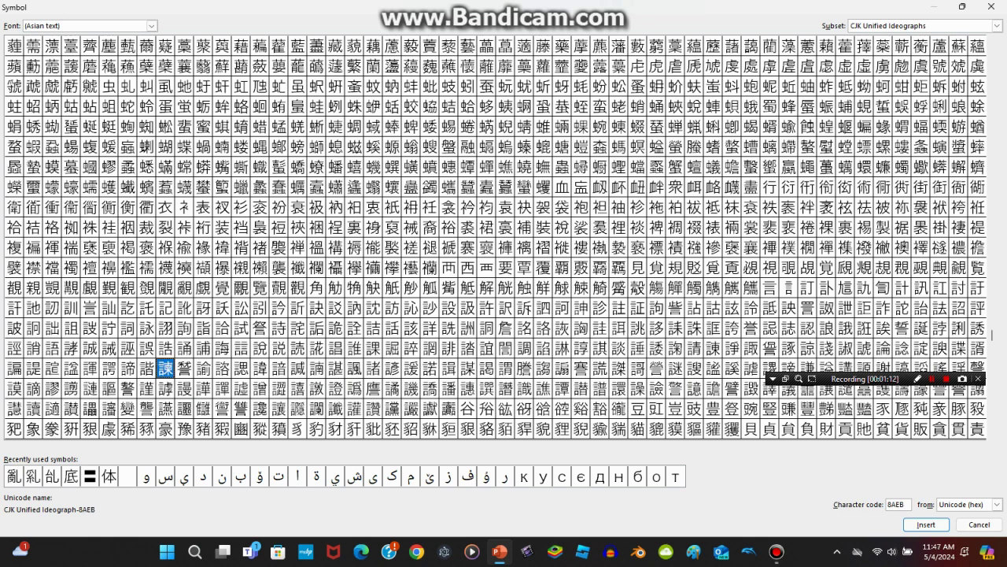
double_click(373, 367)
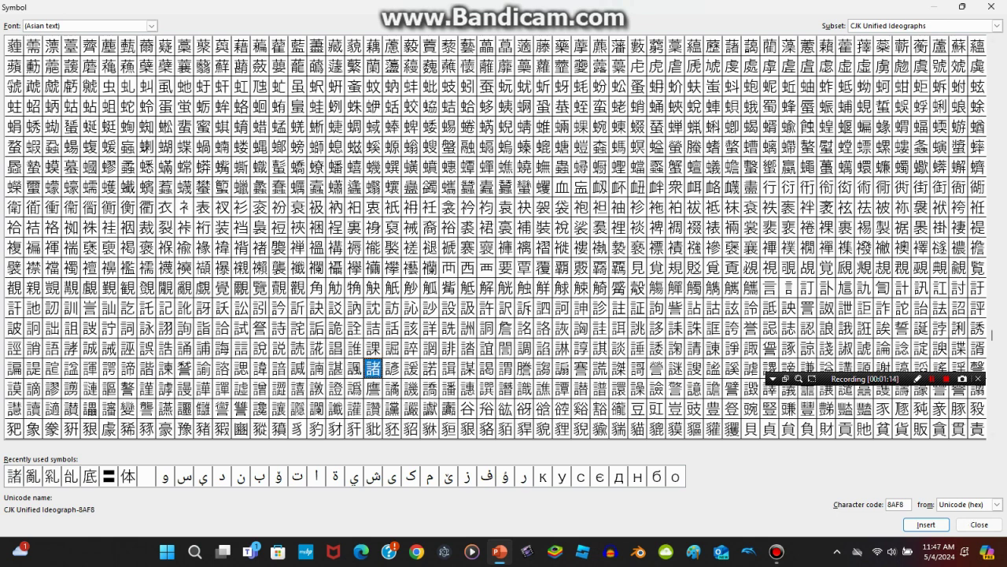
Move up the grid to insert 亂, then close the Symbol dialog.
key(Page_Up)
key(Page_Up)
key(Page_Up)
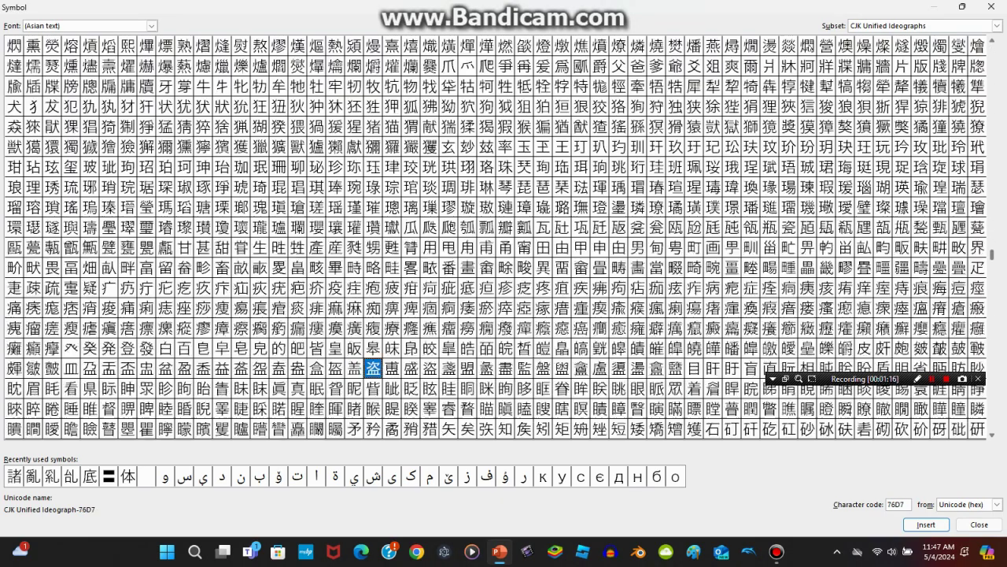
key(Page_Up)
key(Up)
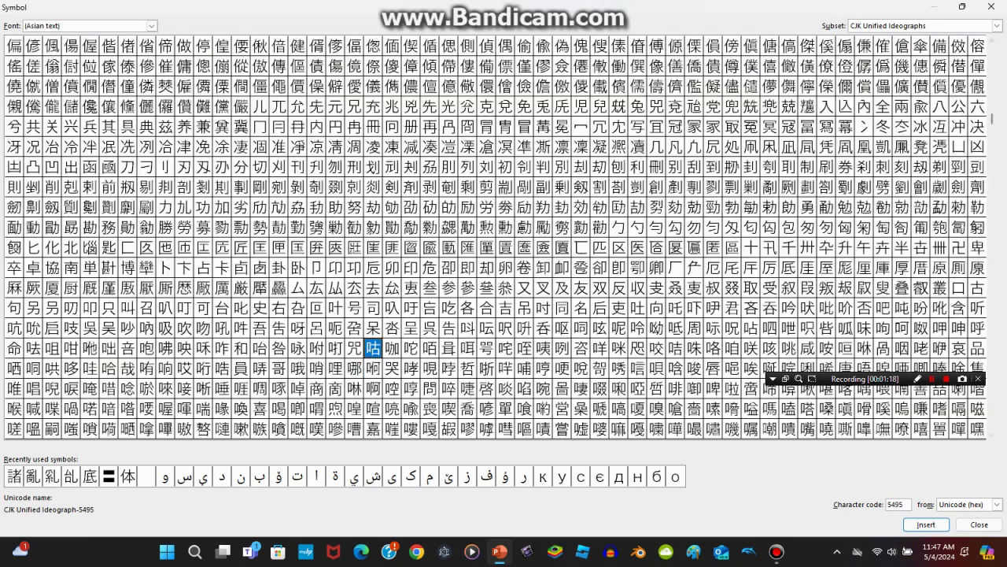
key(Up)
key(Up)
key(Up)
key(Up)
key(Up)
key(Up)
key(Up)
key(Up)
key(Up)
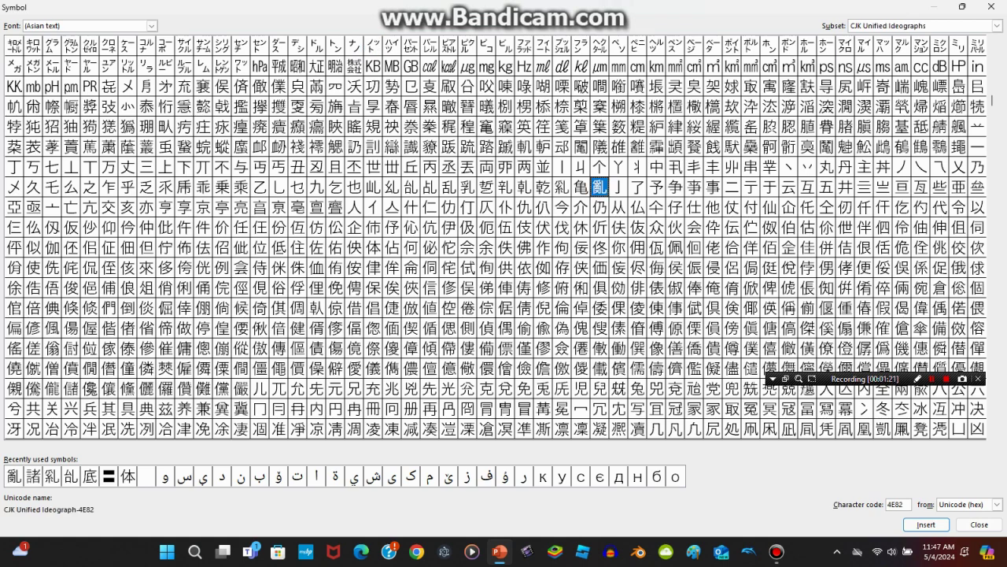
key(Escape)
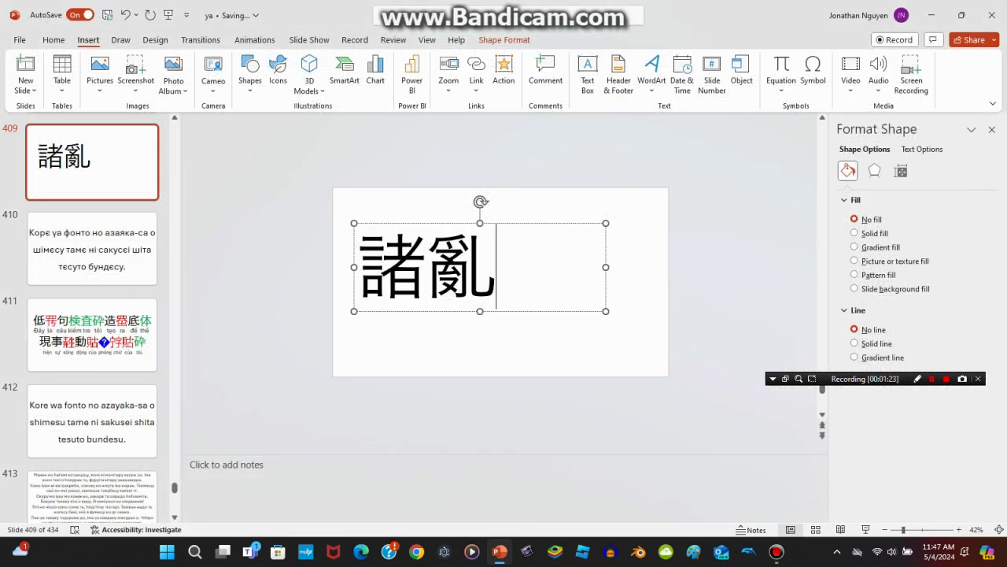
Break the line so 亂 sits under 諸, and zoom in to 400% on the characters.
key(Return)
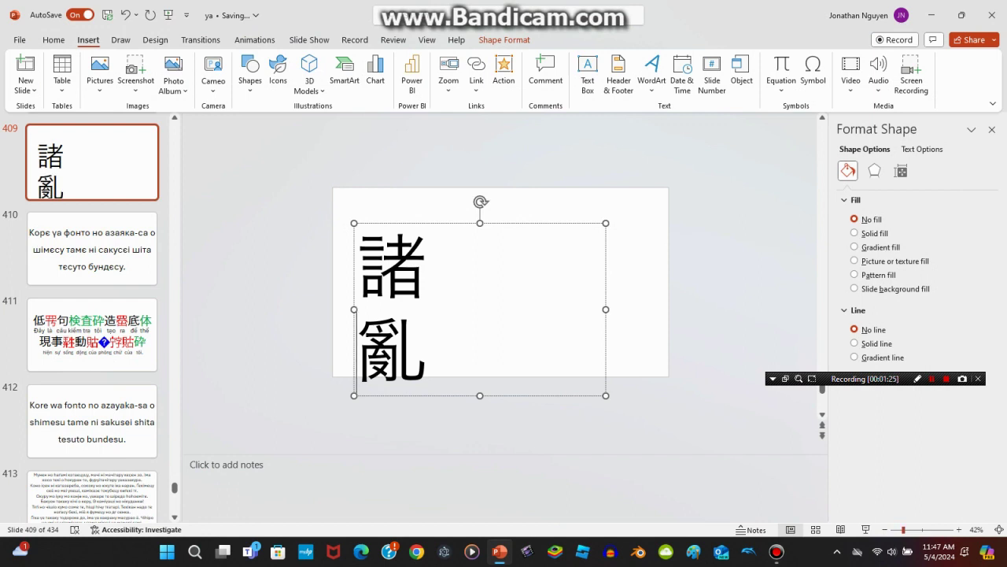
scroll(357, 356, up, 6)
scroll(356, 355, up, 5)
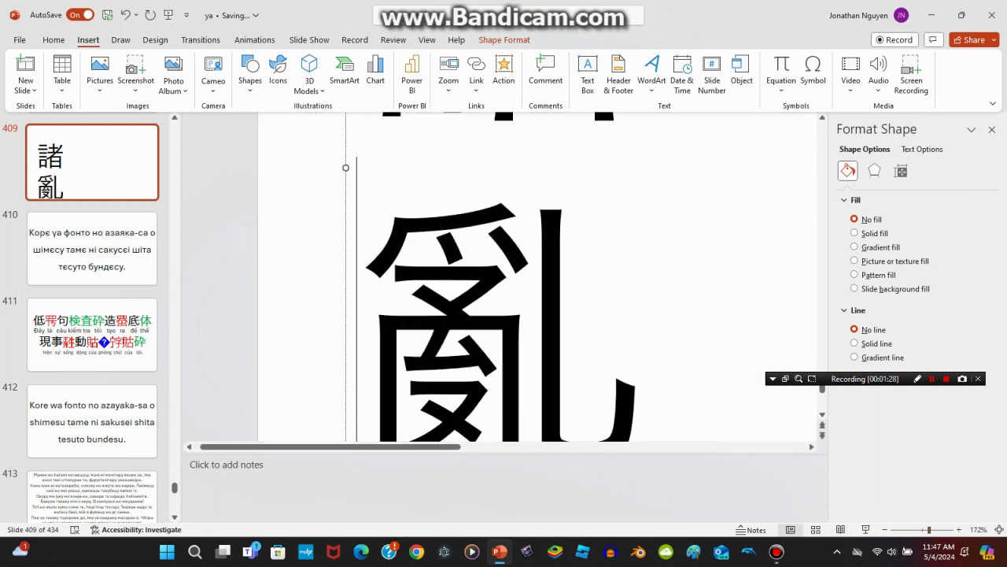
scroll(504, 275, up, 3)
scroll(504, 276, up, 2)
scroll(504, 276, up, 4)
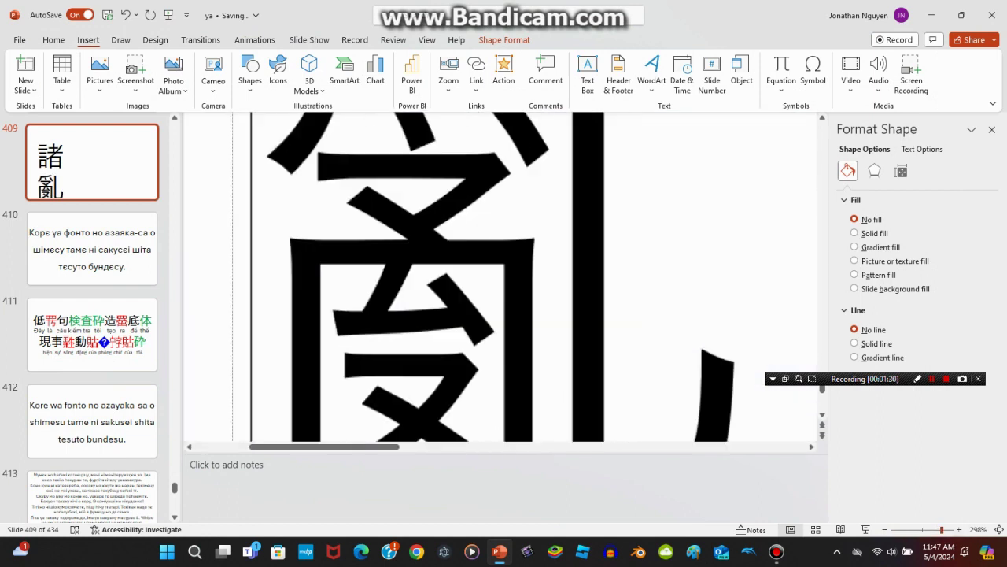
scroll(504, 276, up, 4)
scroll(504, 276, up, 2)
scroll(504, 276, up, 2)
scroll(504, 276, up, 2)
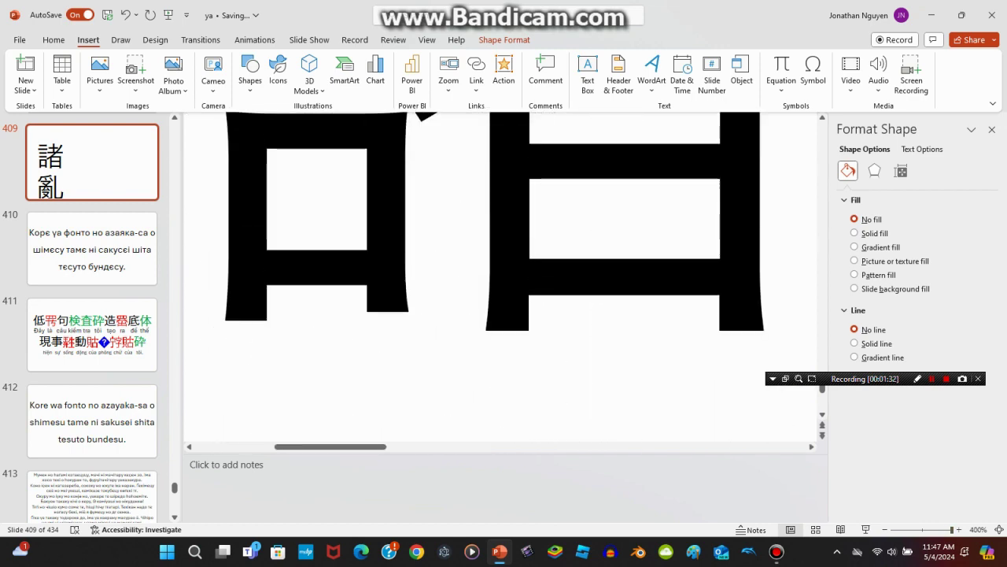
scroll(503, 275, up, 2)
scroll(504, 275, up, 2)
scroll(504, 276, up, 2)
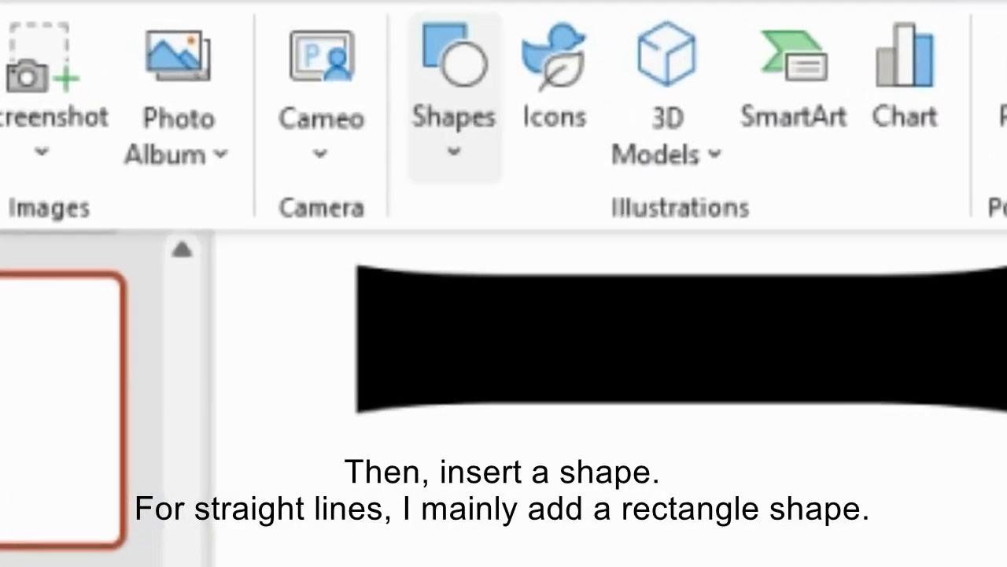
Draw a rectangle over a horizontal stroke of 諸.
click(394, 79)
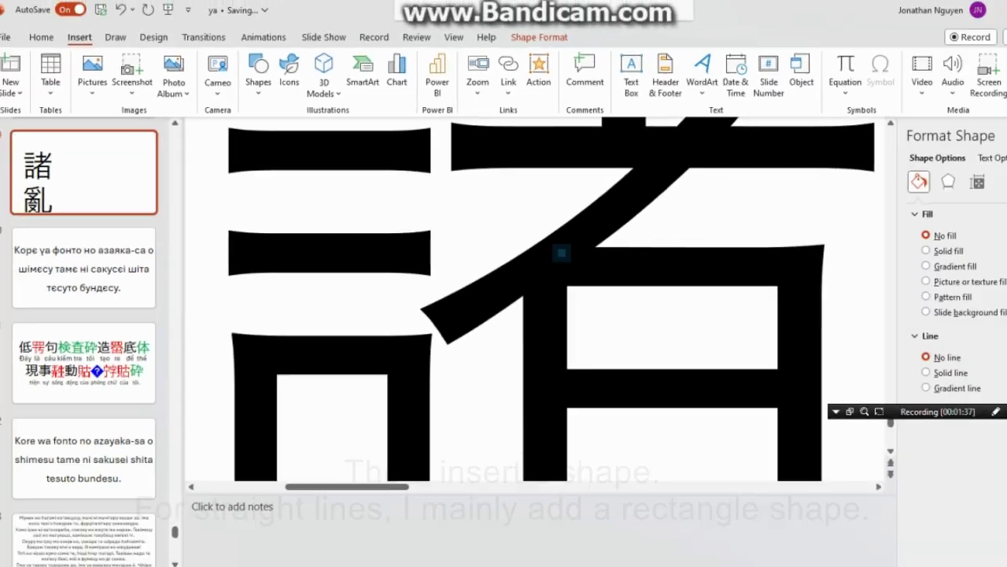
drag(520, 228, 744, 266)
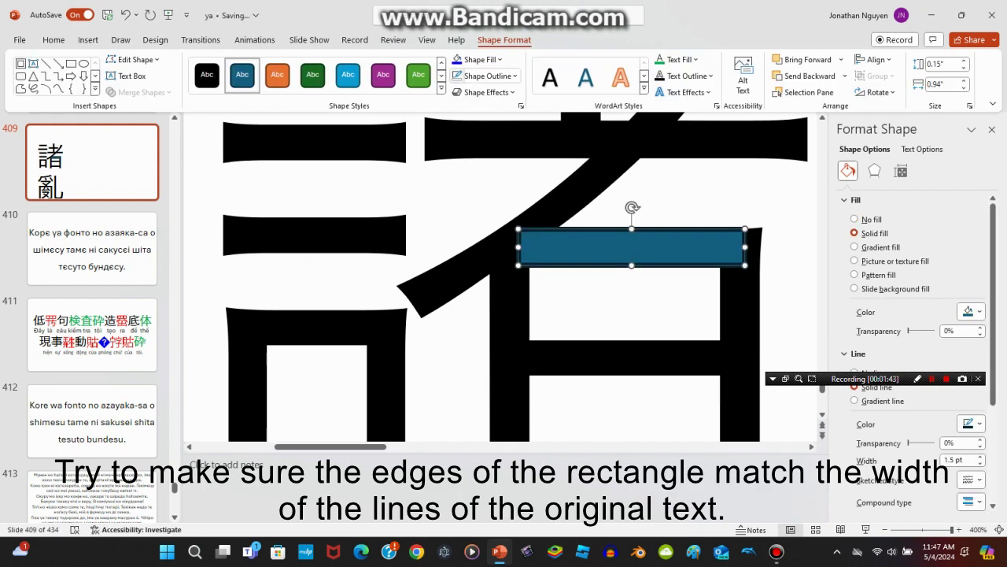
key(Tab)
scroll(515, 275, up, 1)
Change the font colour of 諸 to blue.
key(Tab)
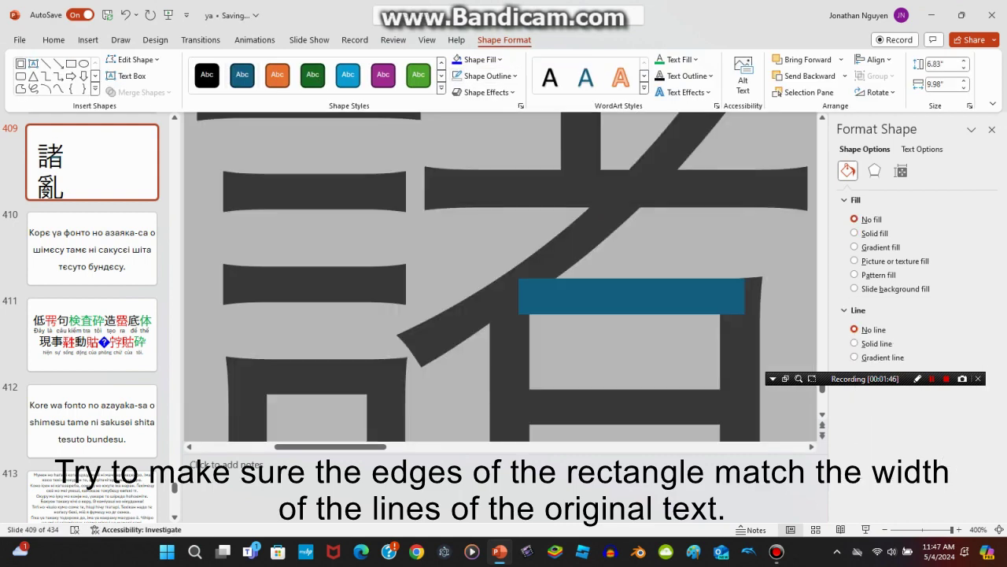
click(594, 186)
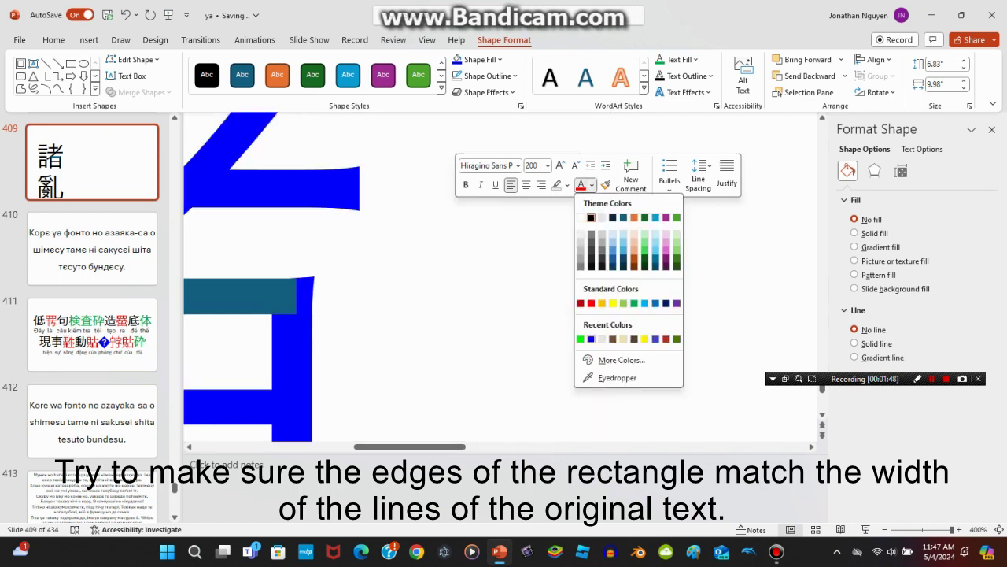
click(591, 338)
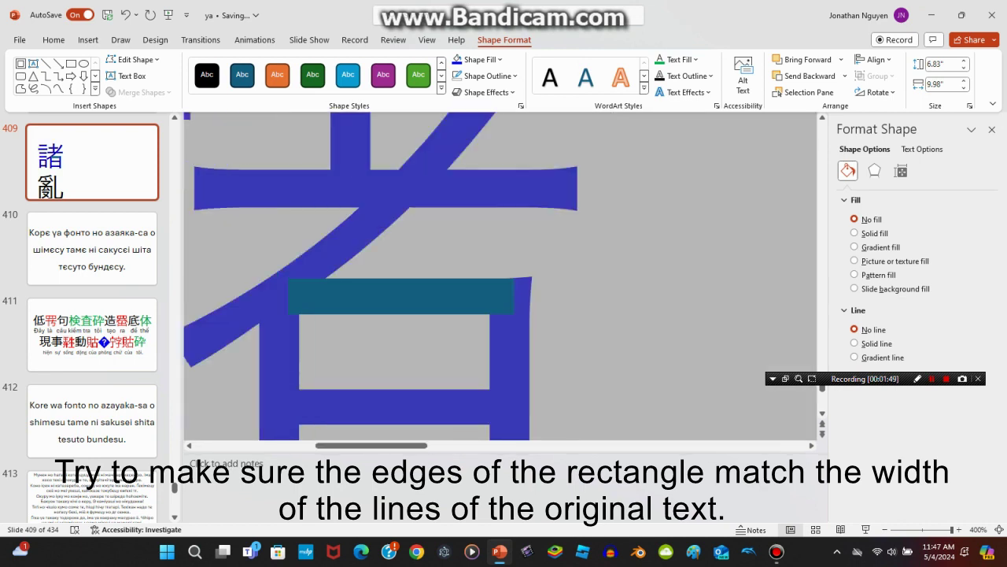
Draw a small square overlapping the right end of the teal bar.
click(84, 63)
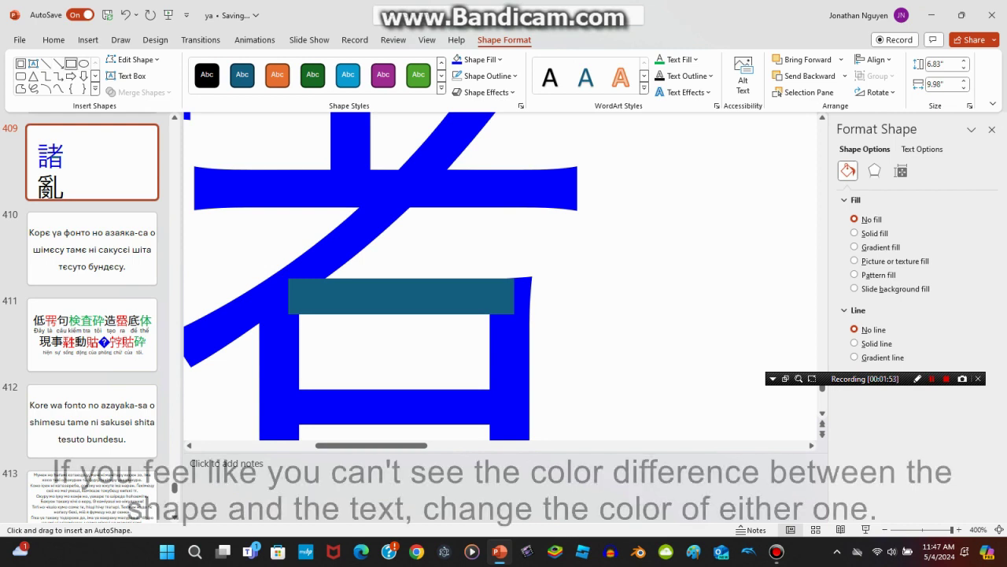
mouse_move(538, 277)
mouse_down()
mouse_move(600, 334)
mouse_move(492, 310)
mouse_move(499, 303)
mouse_up()
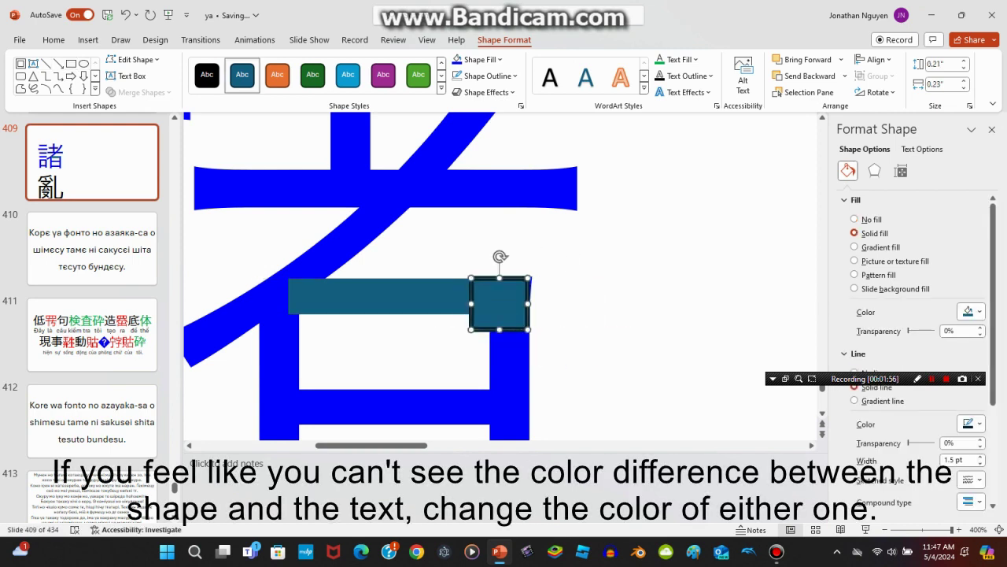
key(Escape)
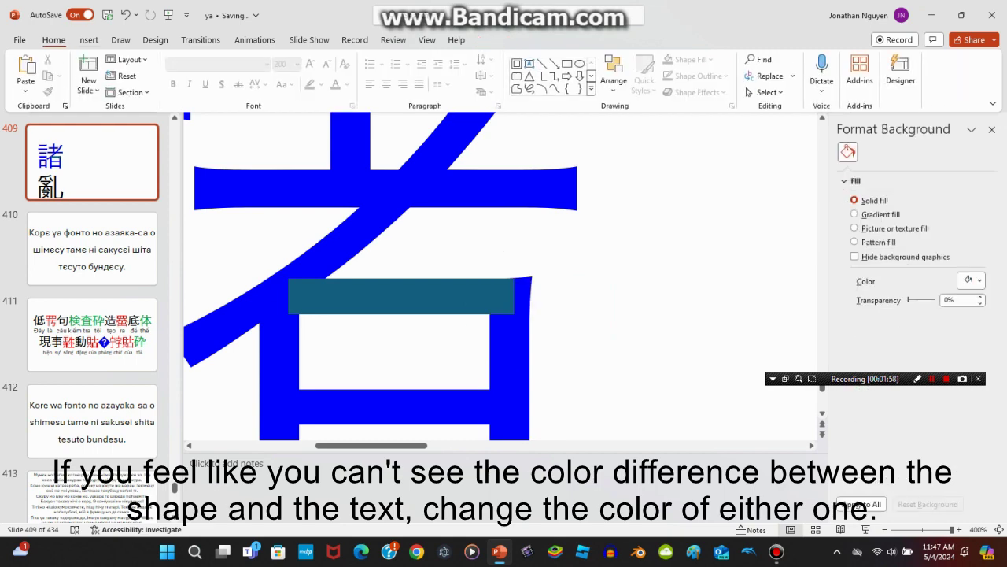
Draw a wide oval above the teal bar.
click(89, 39)
click(249, 75)
click(308, 124)
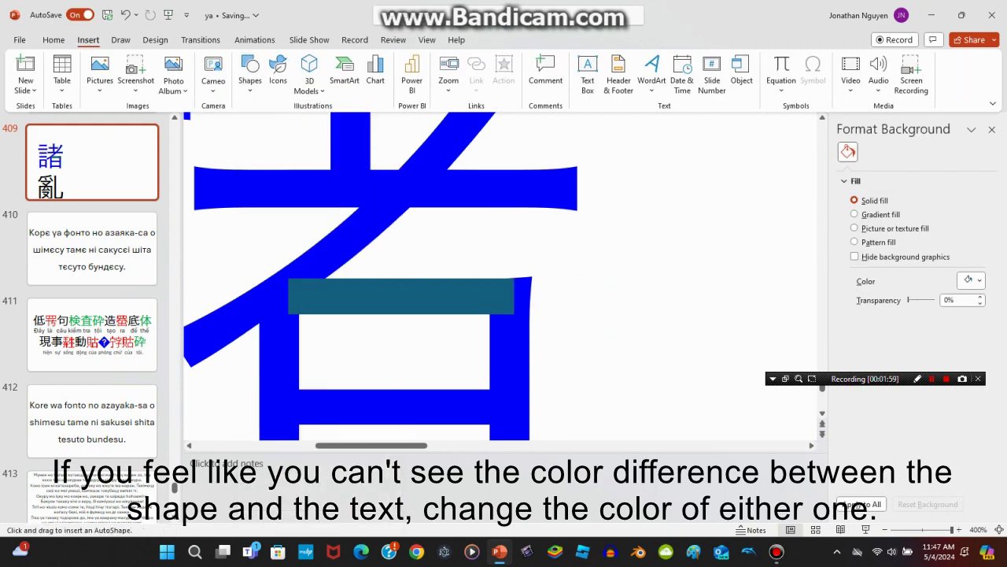
drag(401, 195, 703, 278)
Shift the wide oval left, set its outline to No line, and fine-tune its position.
mouse_move(552, 237)
mouse_down()
mouse_move(462, 230)
mouse_move(476, 237)
mouse_up()
click(858, 374)
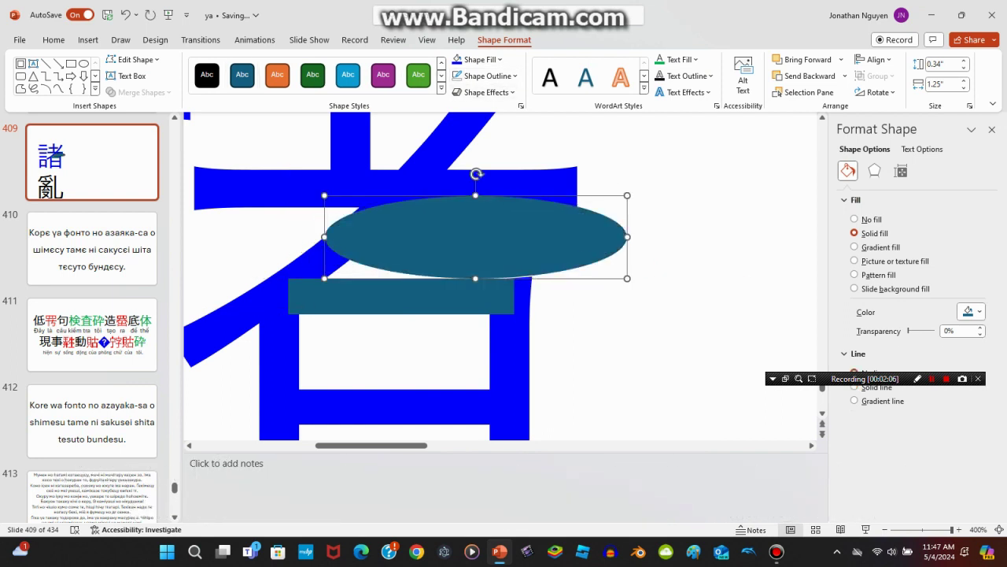
key(ctrl+Right)
key(ctrl+Right)
key(ctrl+Right)
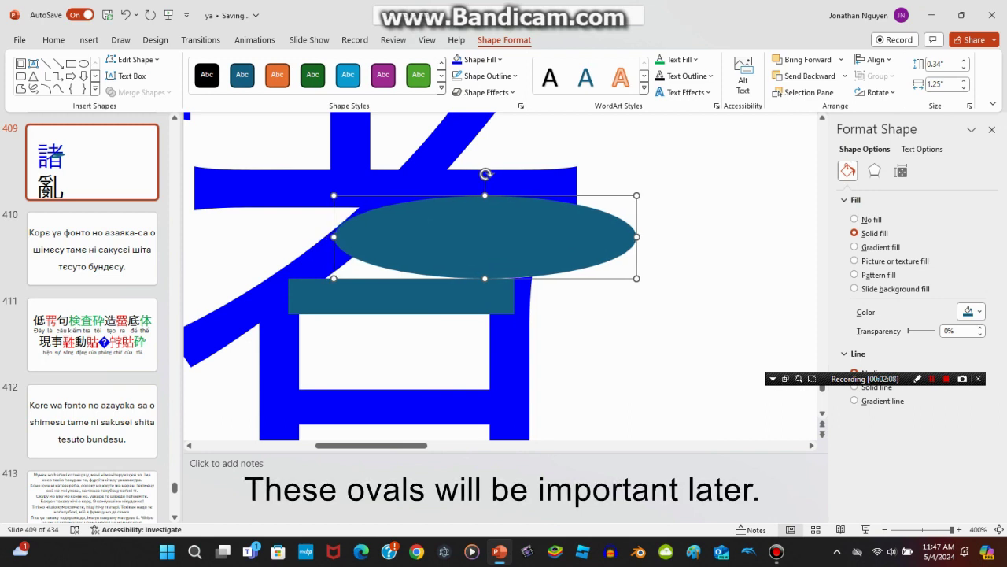
key(ctrl+Right)
key(ctrl+Right)
key(ctrl+Right)
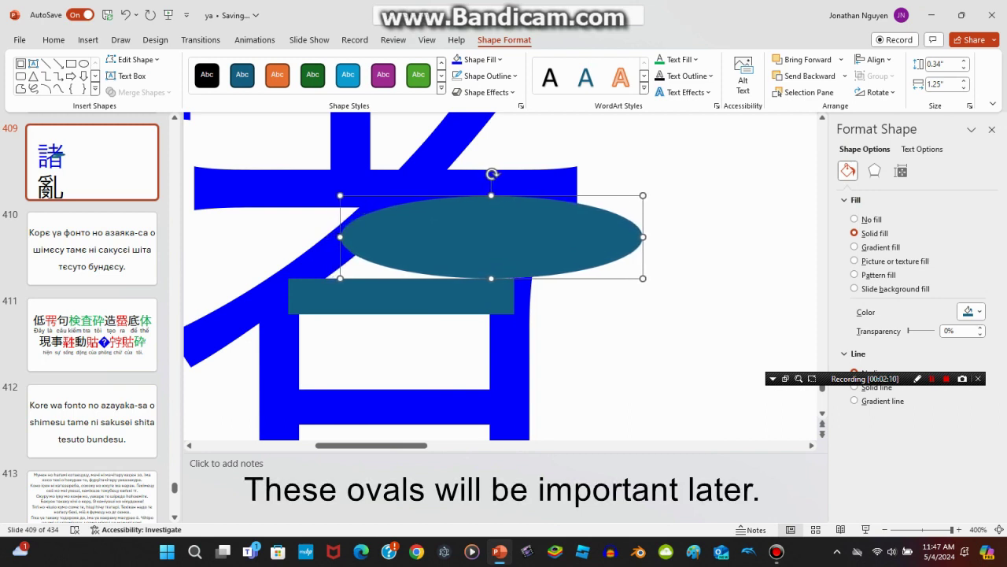
key(ctrl+Left)
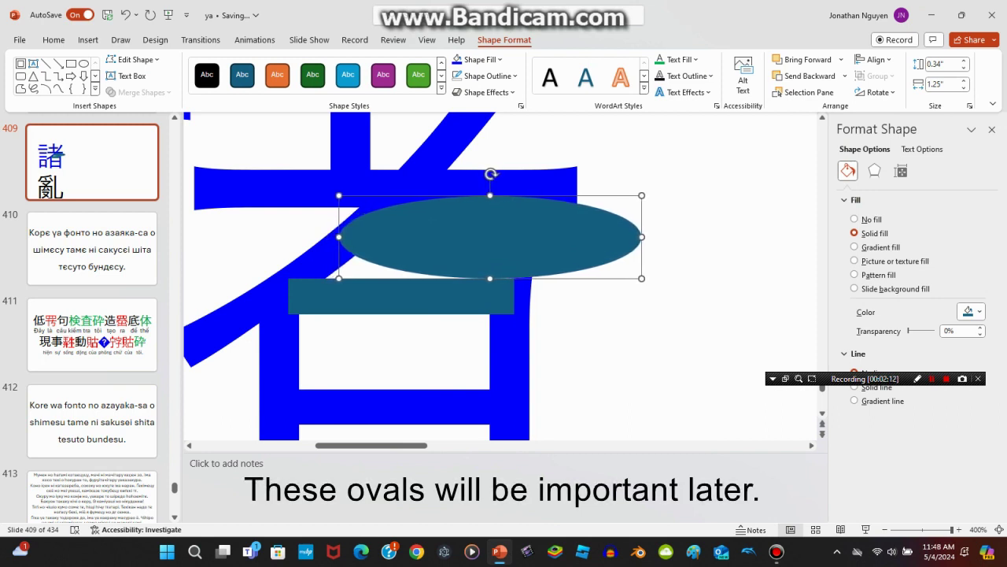
Duplicate the oval and draw a small shape where the bar meets the tall oval.
key(ctrl+d)
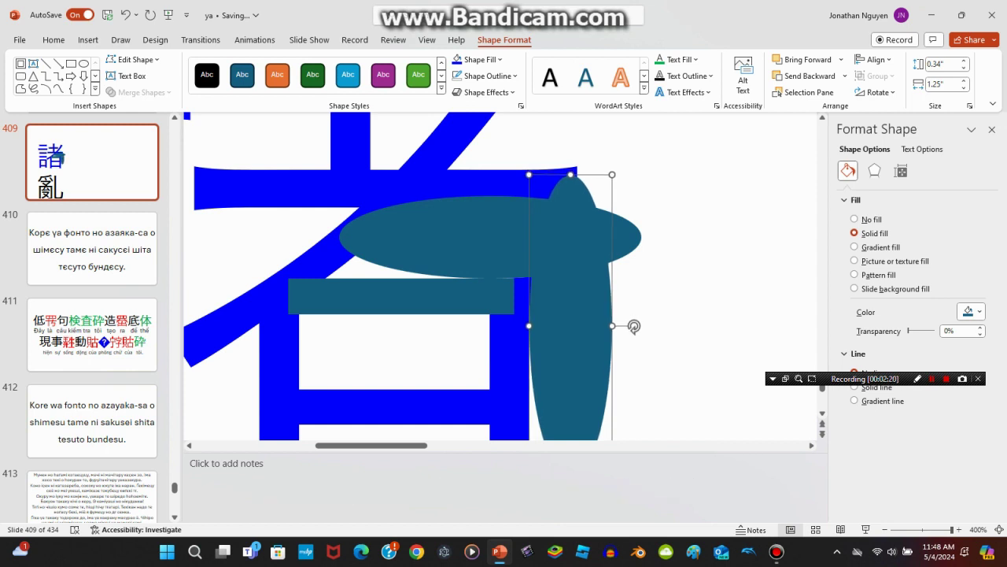
click(84, 63)
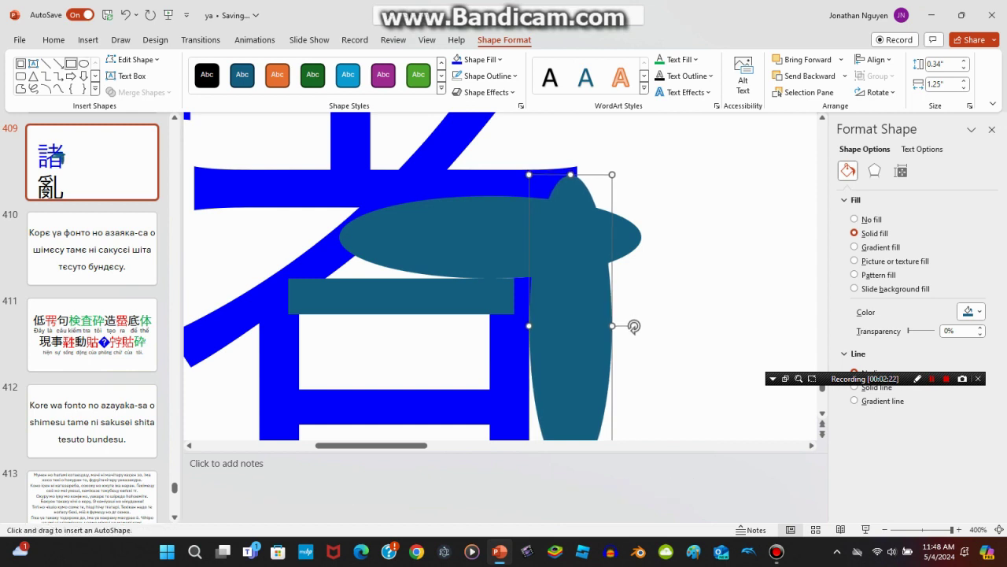
drag(500, 266, 542, 303)
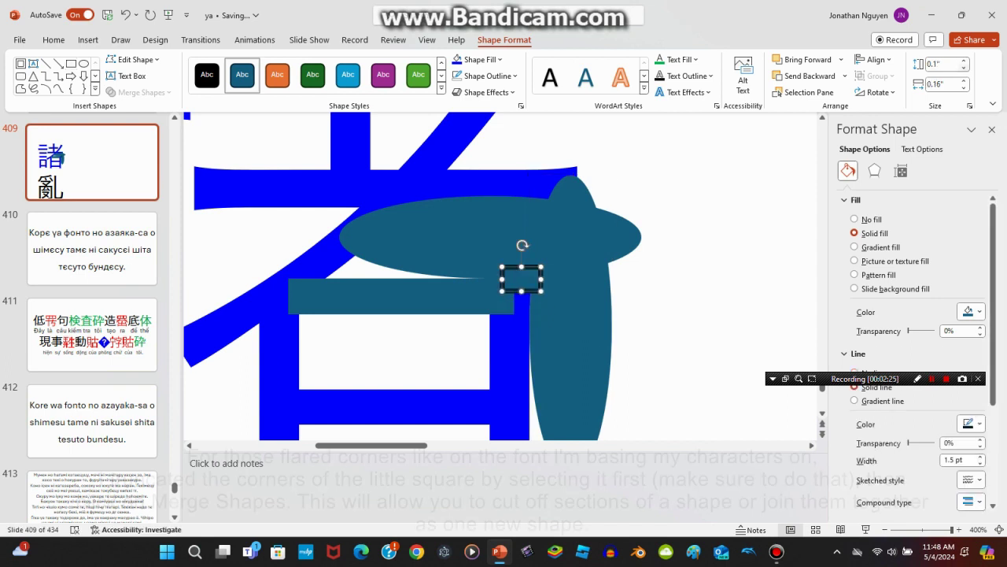
Resize the small square and union the two ovals into one shape.
mouse_move(541, 303)
mouse_down()
mouse_move(526, 316)
mouse_move(550, 315)
mouse_move(525, 278)
mouse_up()
click(634, 326)
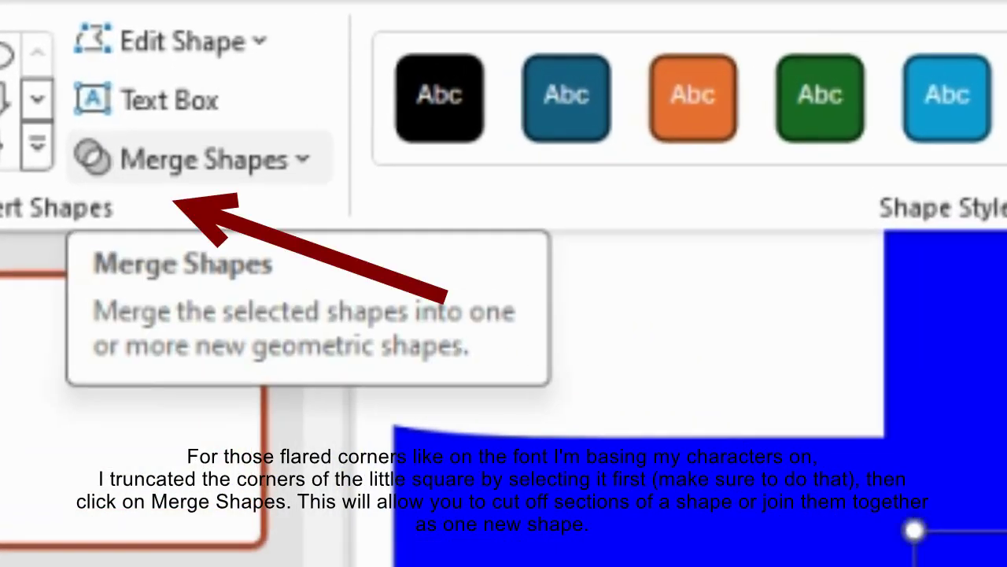
click(205, 159)
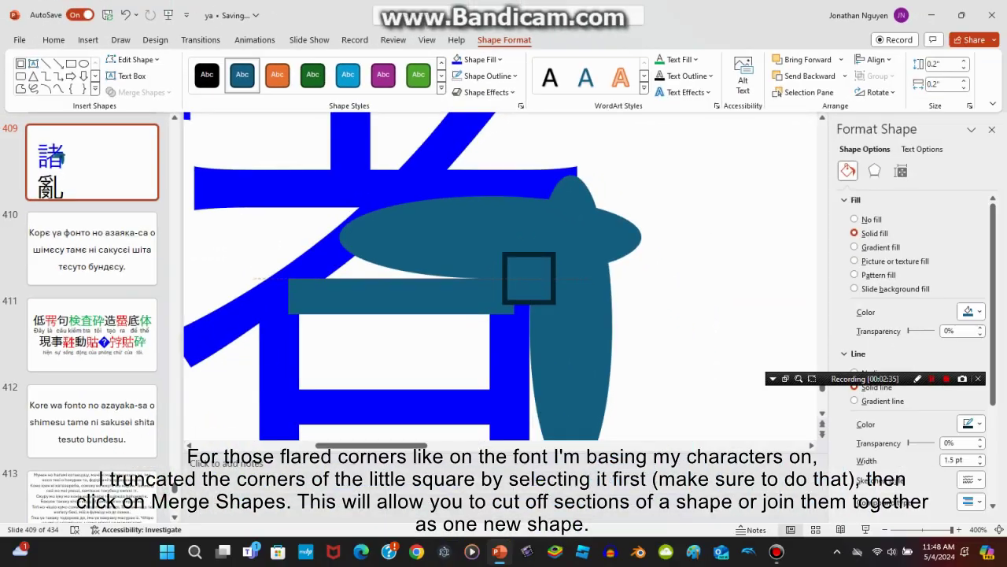
Subtract the merged ovals from the small square, leaving a curved flared corner.
key(Left)
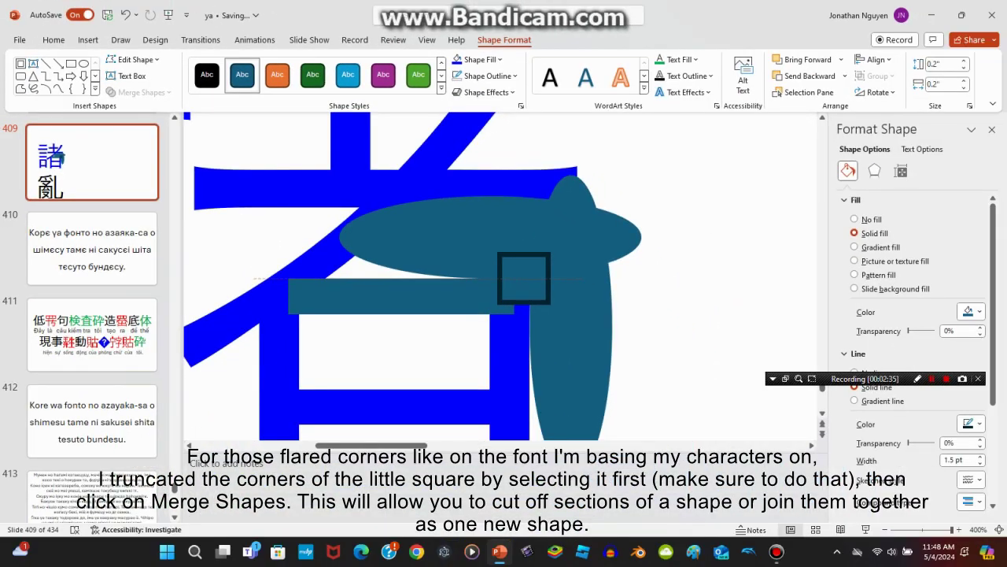
click(529, 278)
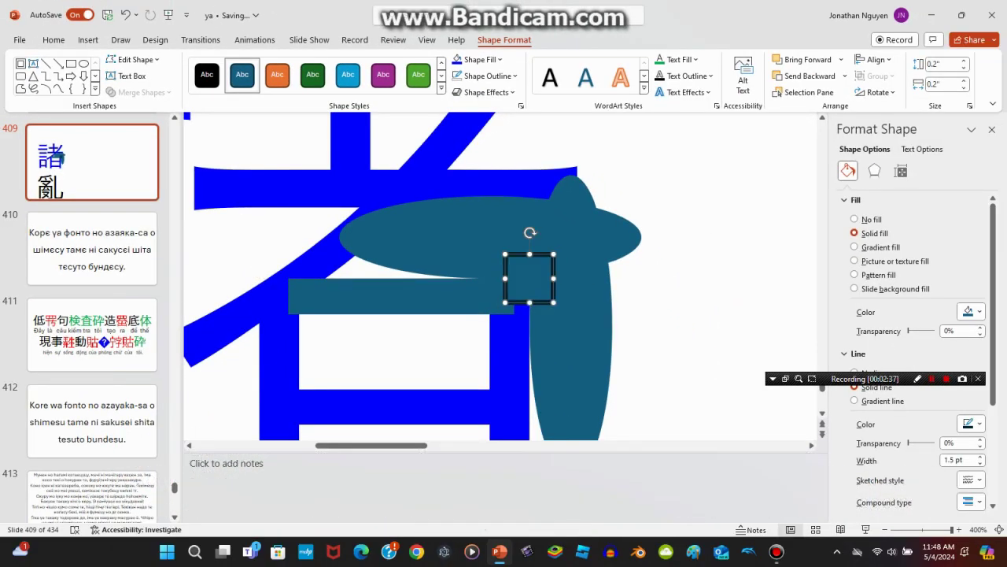
key(Tab)
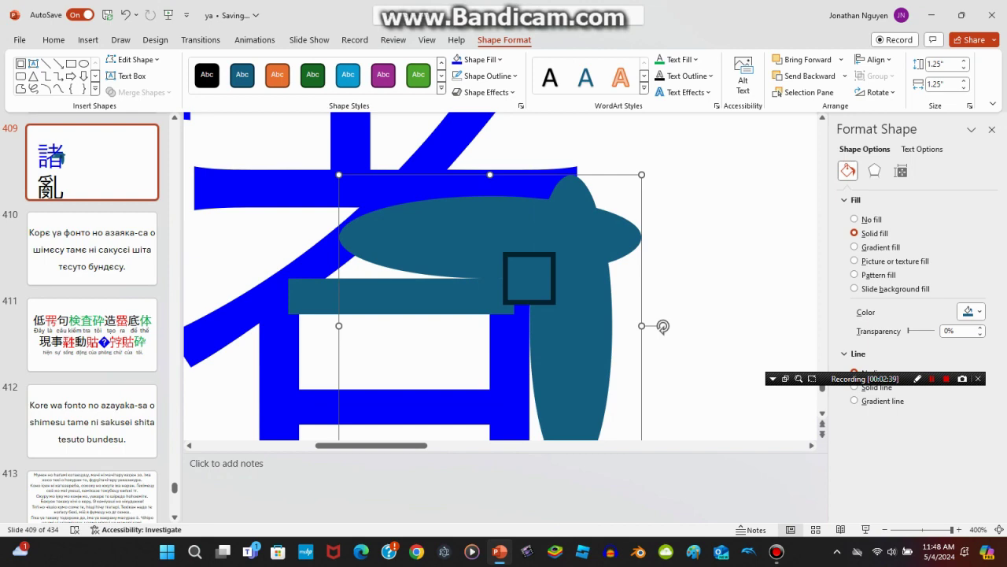
key(shift+Tab)
shift+click(662, 326)
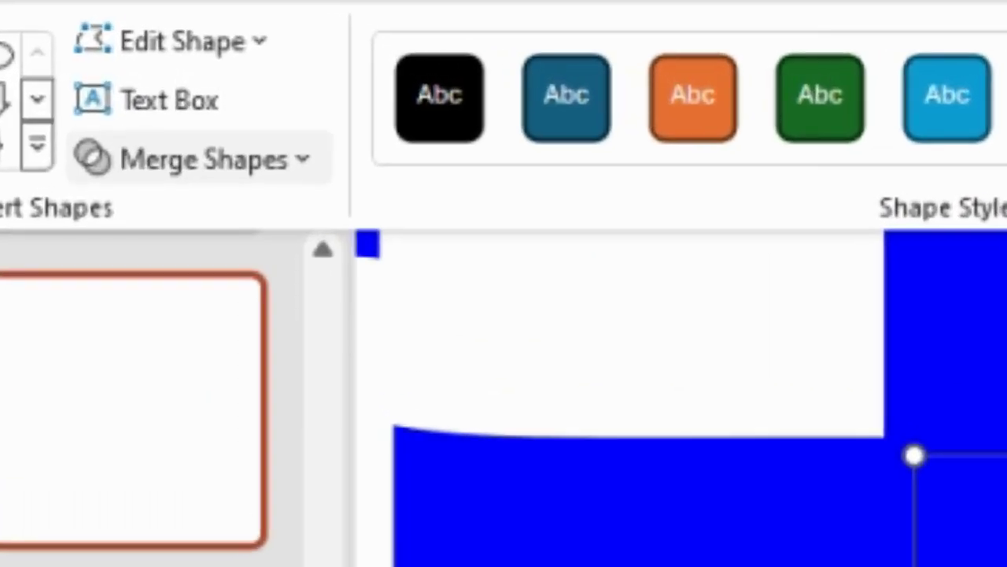
click(140, 92)
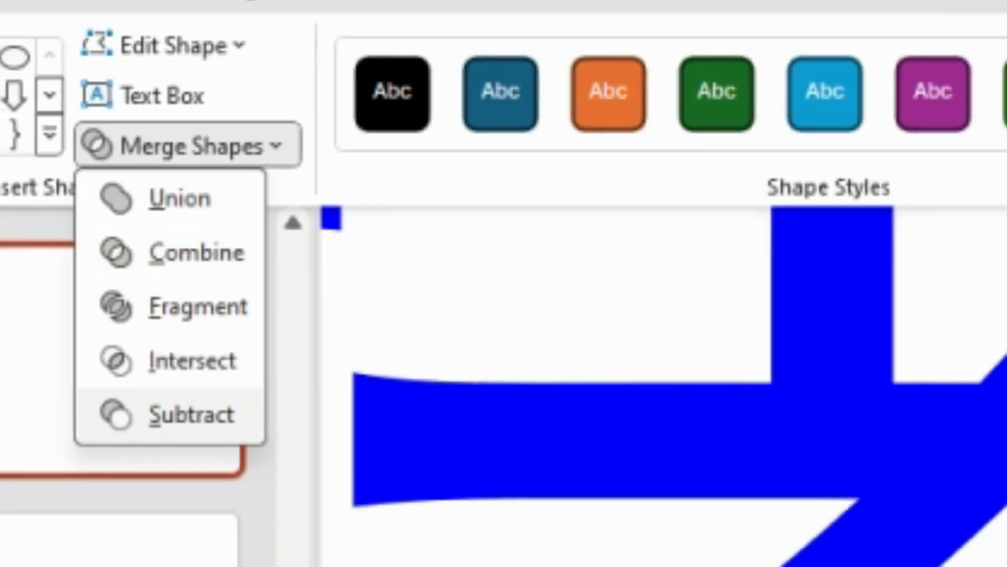
click(203, 474)
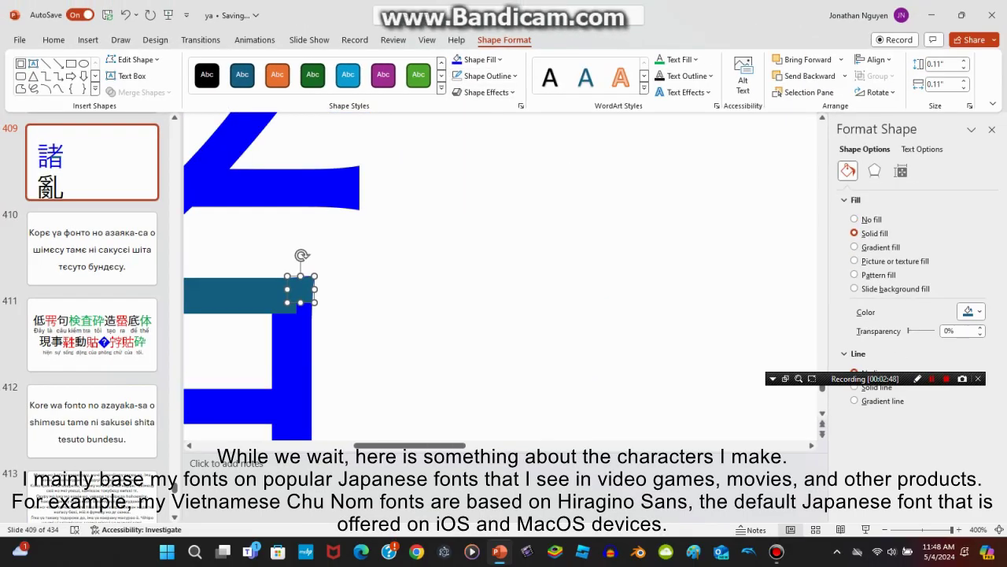
Duplicate the teal bar and reshape the copy into a vertical stroke over the lower box's left side.
scroll(500, 275, left, 5)
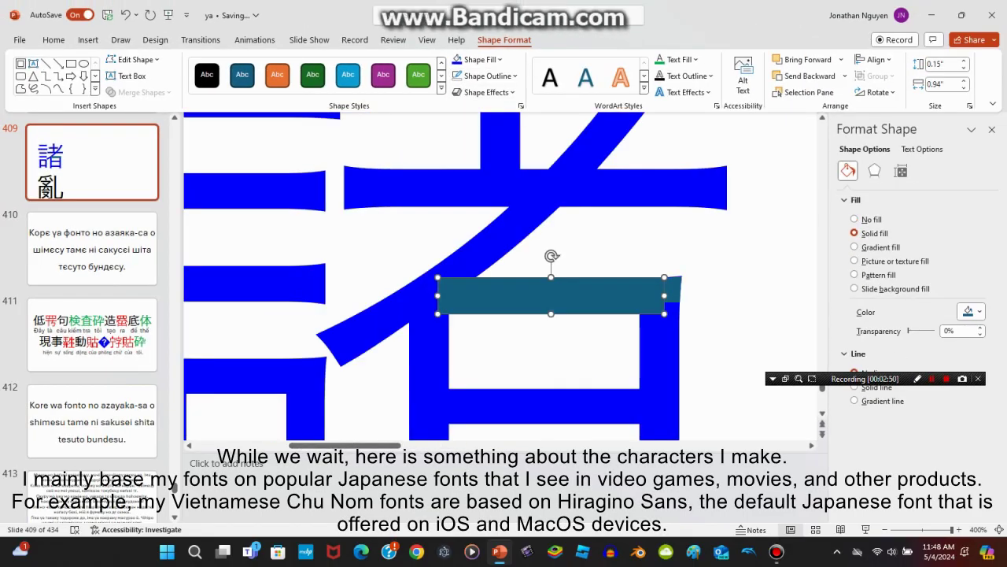
key(ctrl+d)
key(Left)
key(Left)
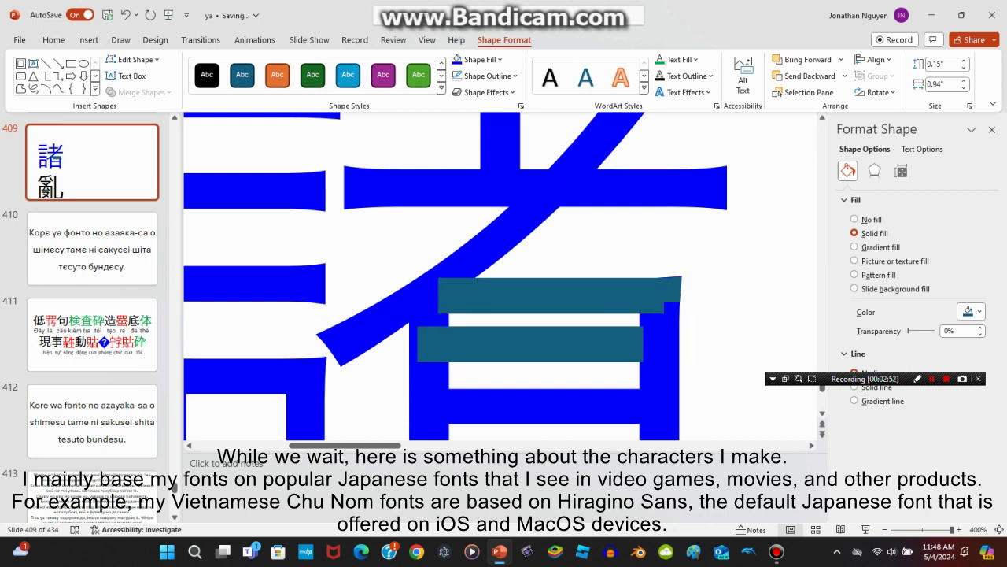
key(Left)
key(ctrl+Up)
key(ctrl+Up)
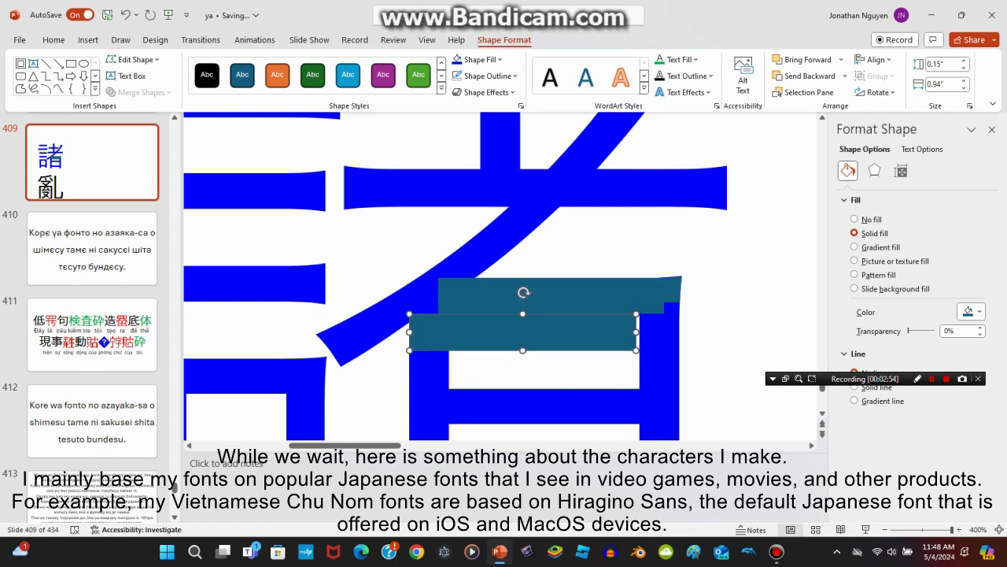
key(ctrl+Up)
key(ctrl+Up)
drag(636, 343, 448, 397)
scroll(449, 397, down, 3)
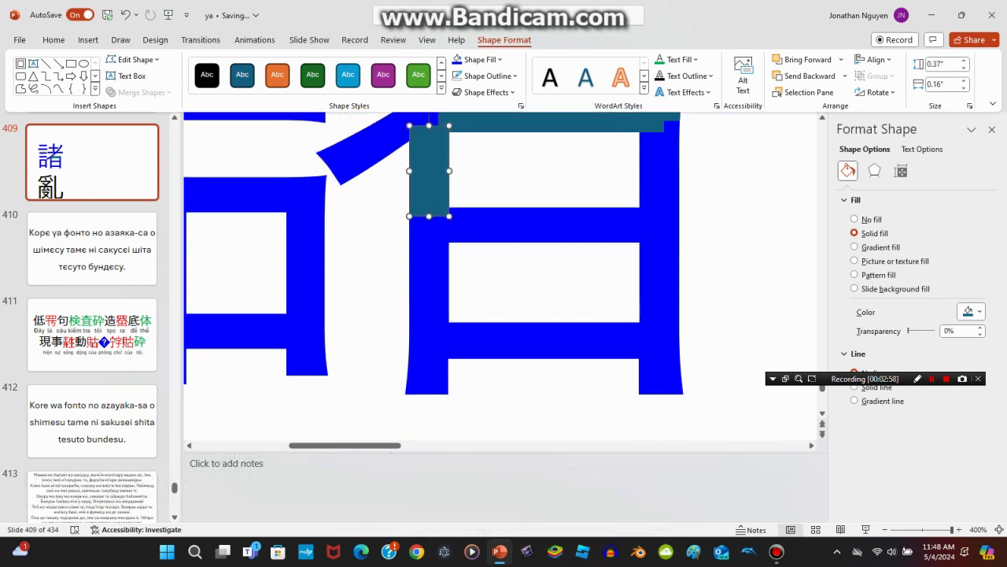
drag(429, 215, 429, 385)
Draw a small square at the foot of the vertical teal bar.
scroll(495, 276, up, 2)
scroll(496, 275, down, 2)
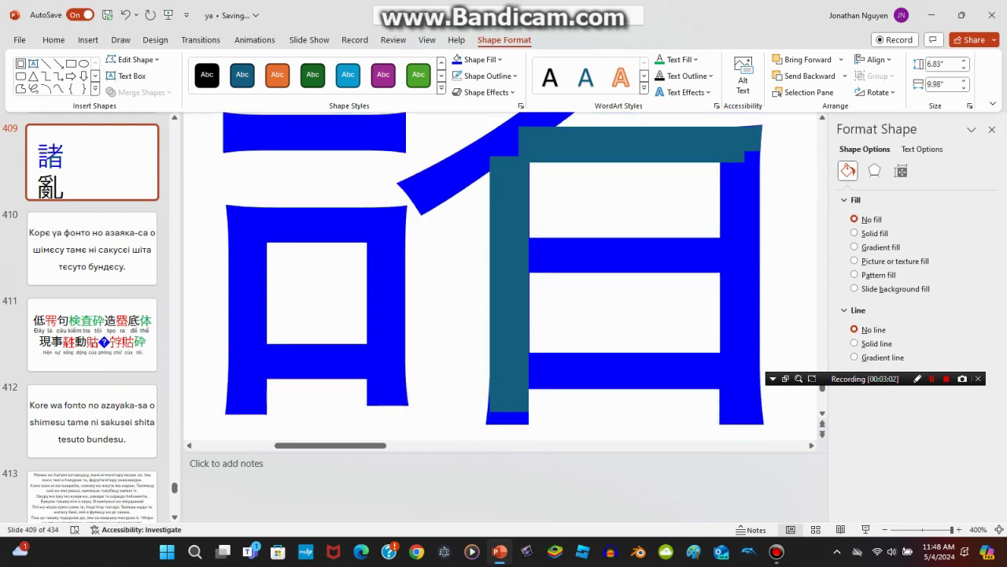
click(509, 284)
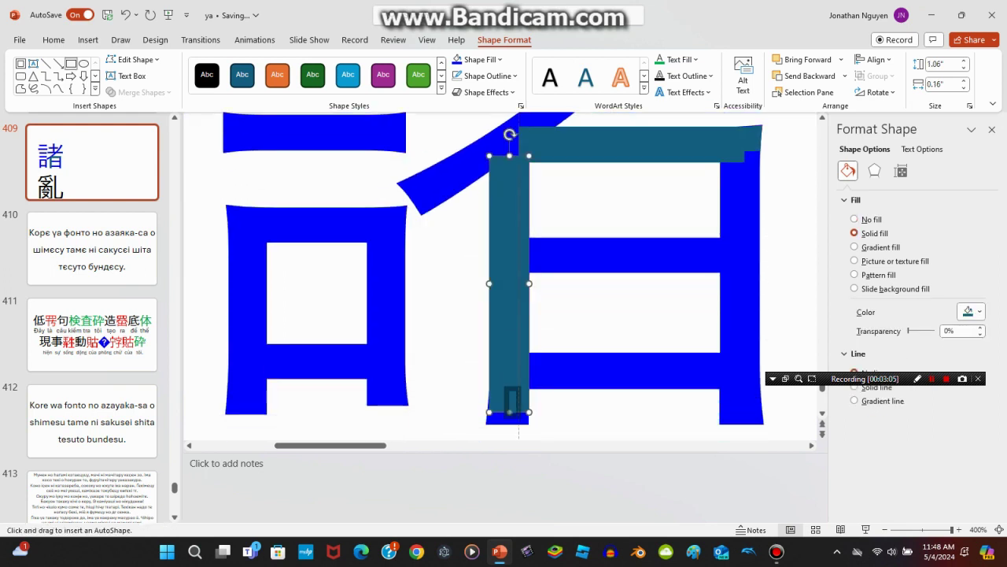
mouse_move(506, 387)
mouse_down()
mouse_move(529, 418)
mouse_move(473, 426)
mouse_up()
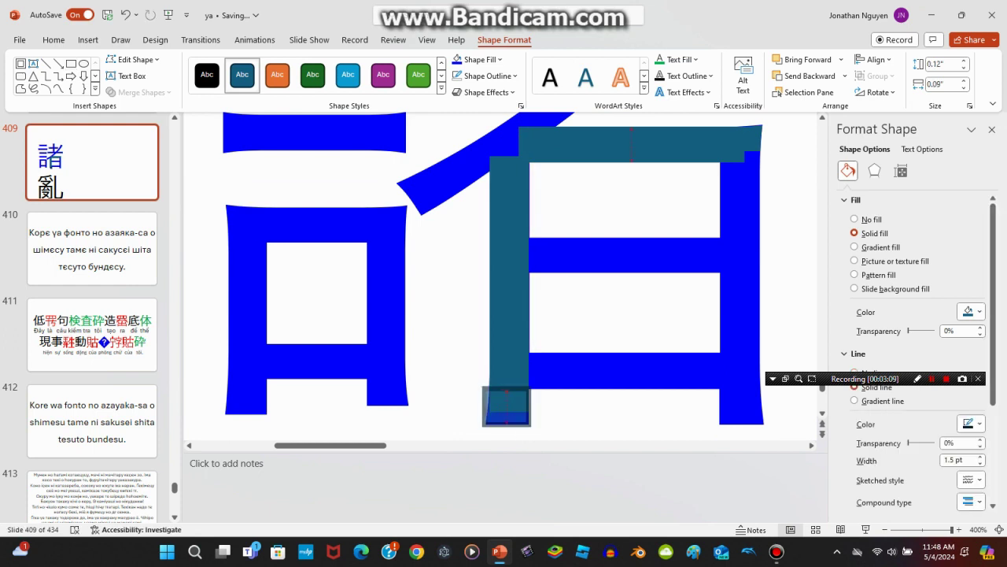
Draw a tall oval over the left stroke and delete a stray small square.
drag(484, 425, 484, 426)
click(84, 63)
drag(395, 207, 489, 468)
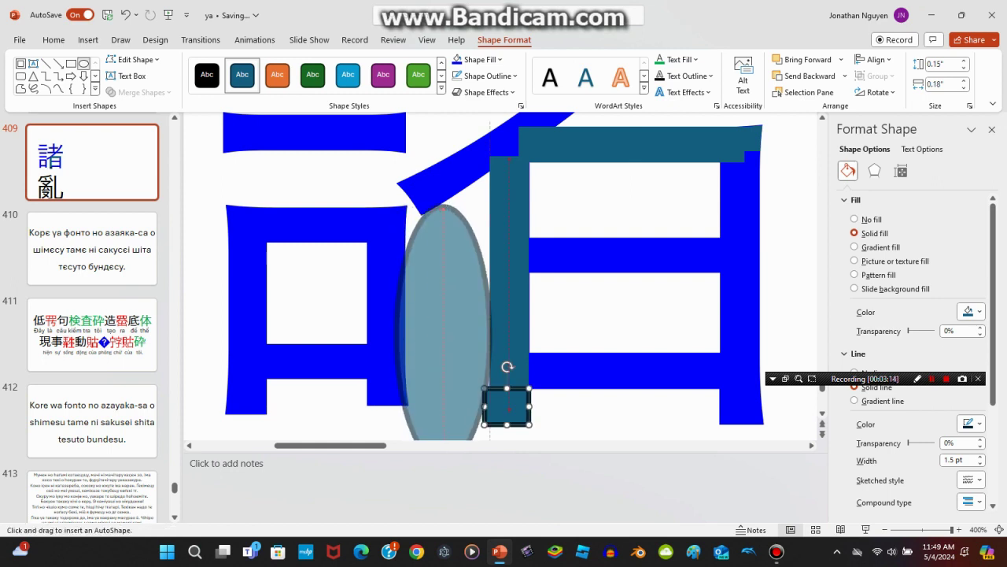
scroll(496, 275, down, 1)
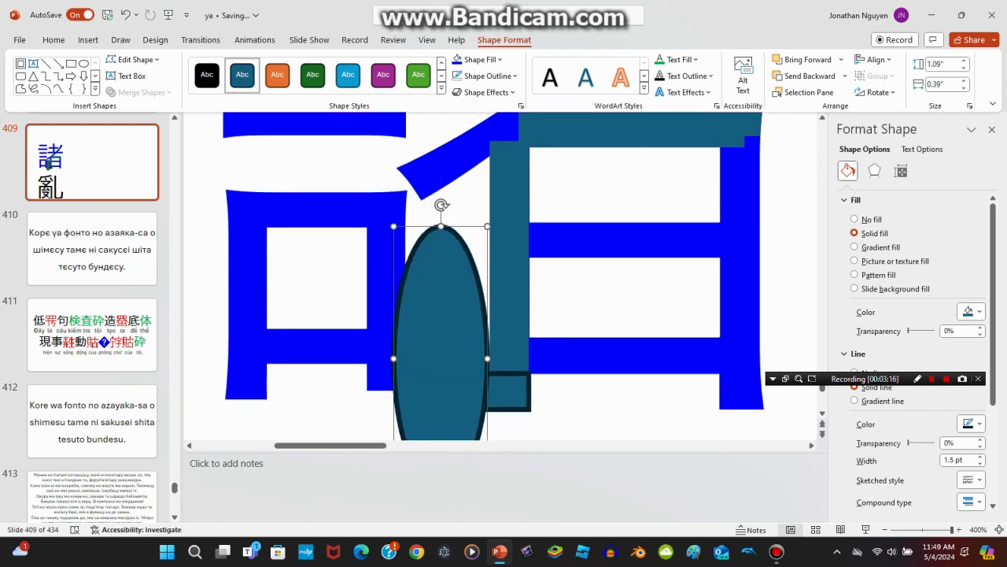
click(507, 394)
key(Delete)
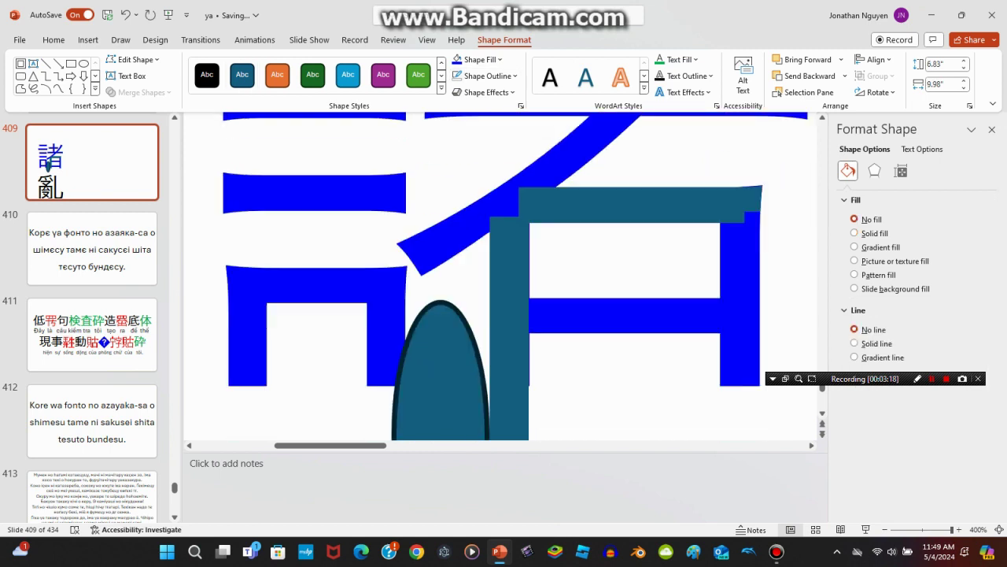
Stretch the tall oval upward, set its outline to No line, and nudge it down.
click(441, 331)
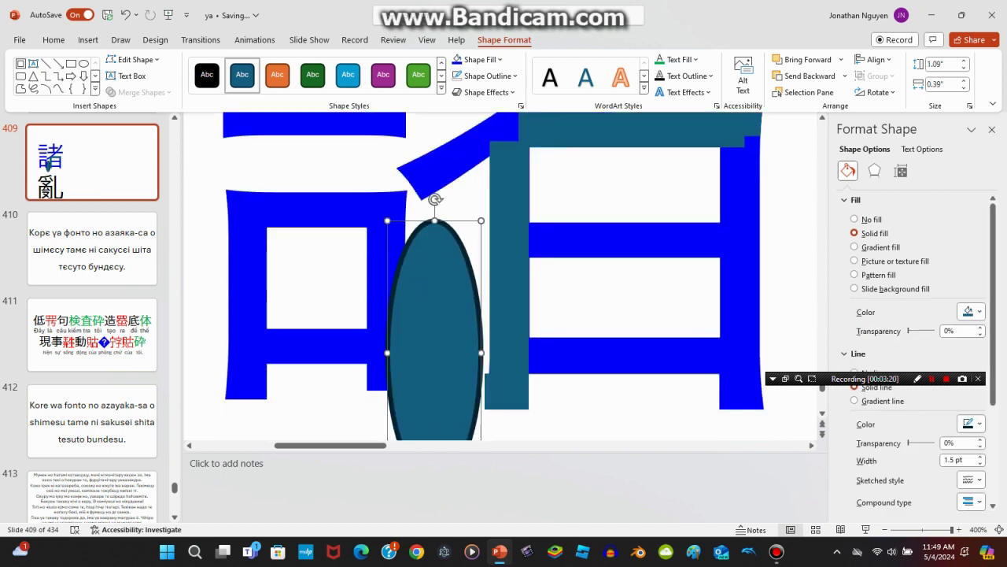
key(Right)
key(Down)
drag(441, 225, 442, 200)
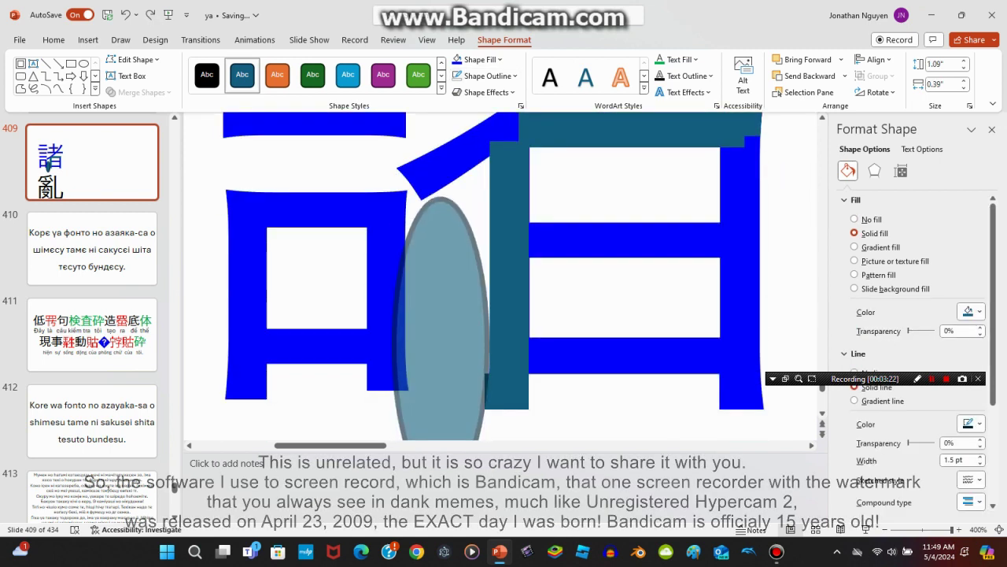
click(854, 373)
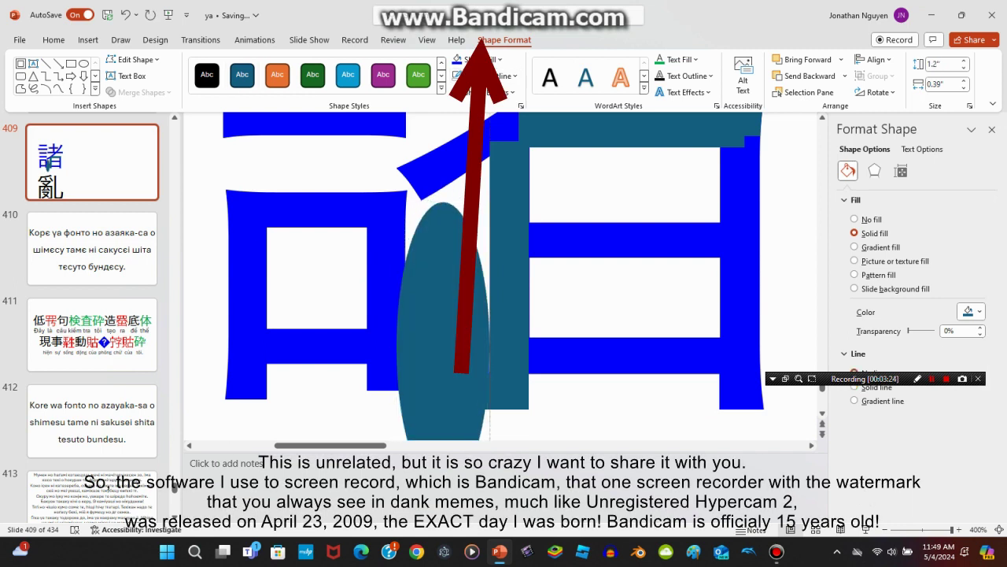
drag(440, 315, 443, 319)
key(ctrl+Down)
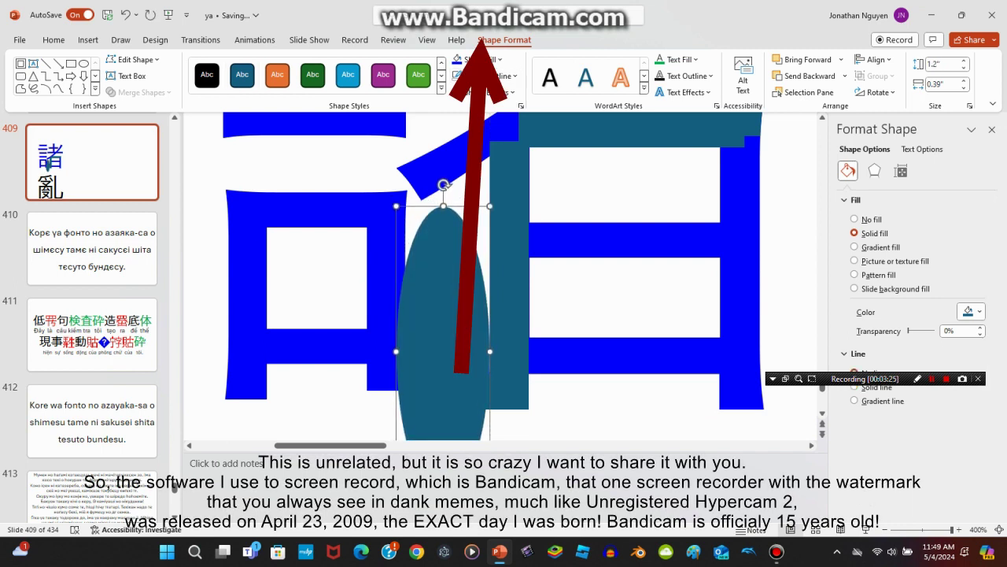
Select the small square plus the ellipse and bring up Merge Shapes.
click(506, 387)
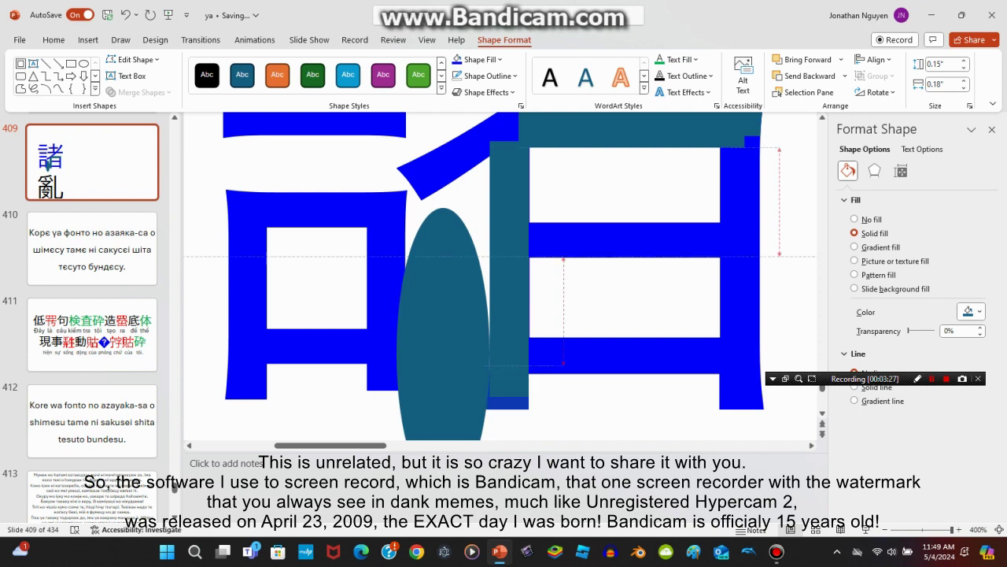
key(shift+Tab)
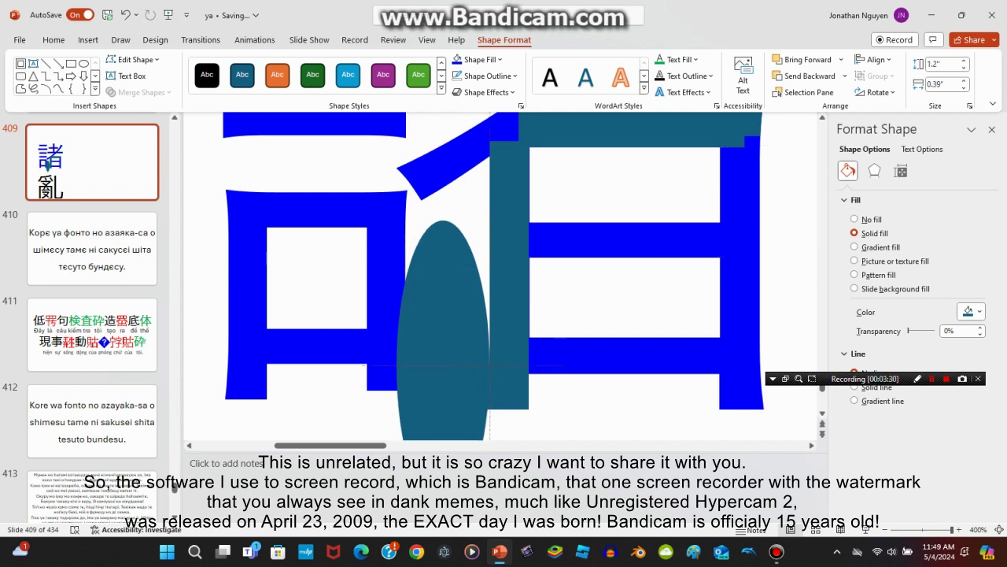
key(Down)
key(Down)
key(Down)
key(Tab)
shift+click(442, 315)
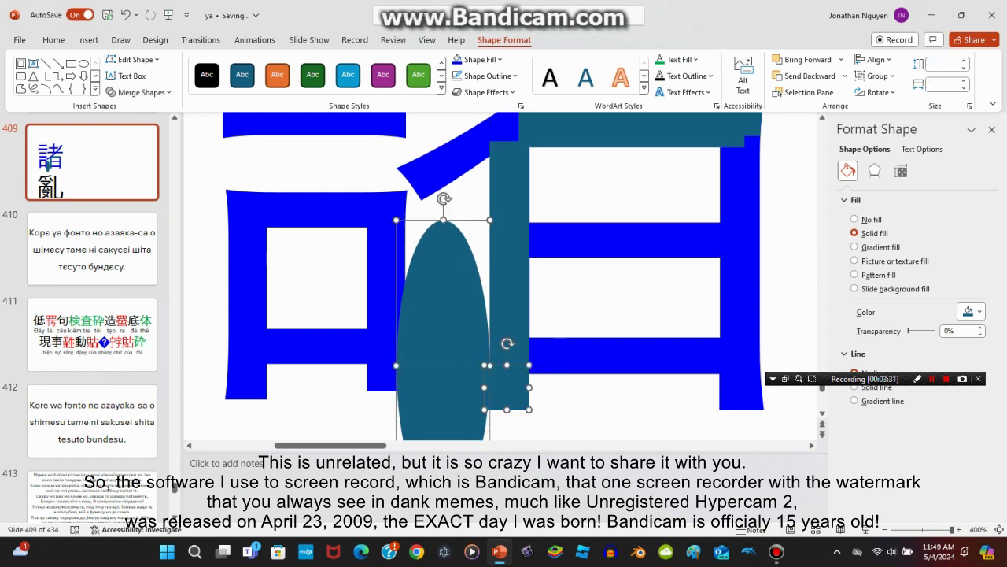
click(137, 92)
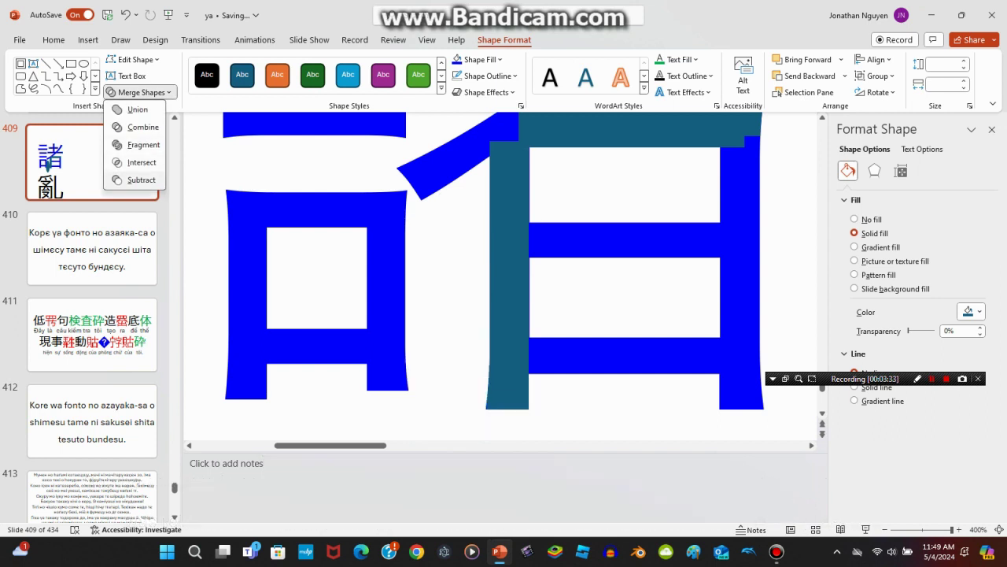
Subtract the ellipse from the square, then move the tall teal bar over the right stroke.
click(138, 179)
key(Tab)
key(Right)
key(Right)
key(Down)
key(Down)
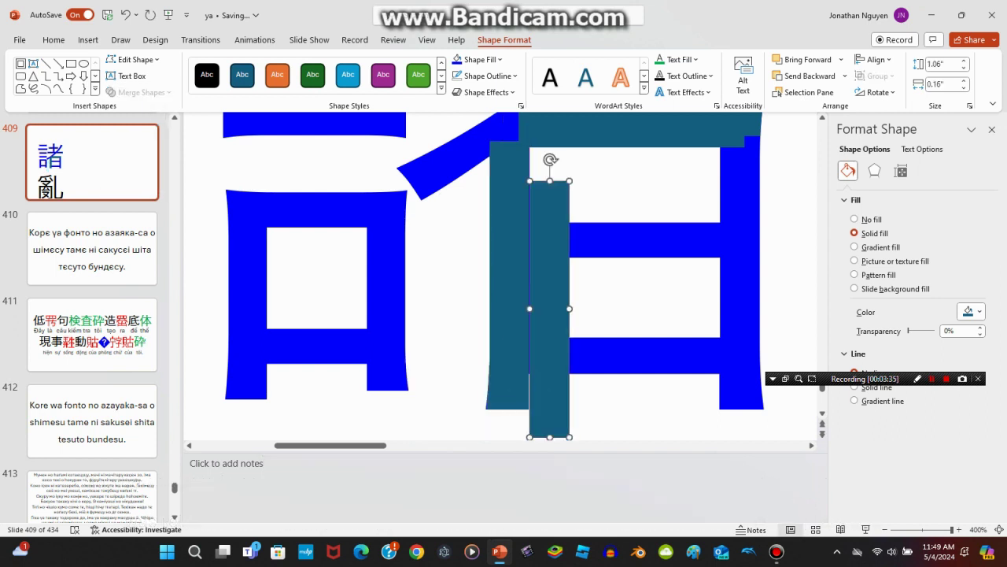
key(Right)
key(Right)
key(Right)
key(Right)
key(Right)
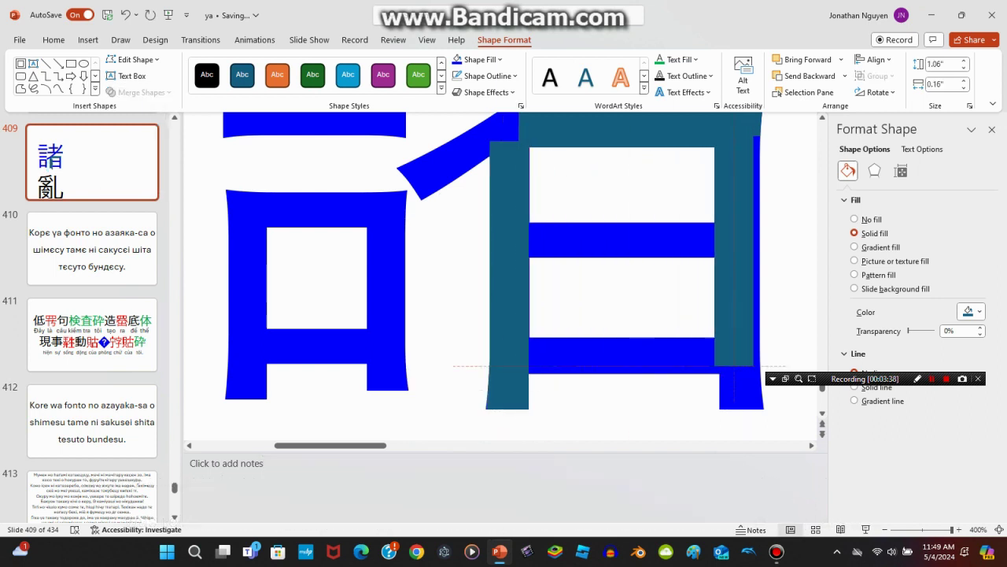
key(Up)
key(Up)
key(Up)
key(Left)
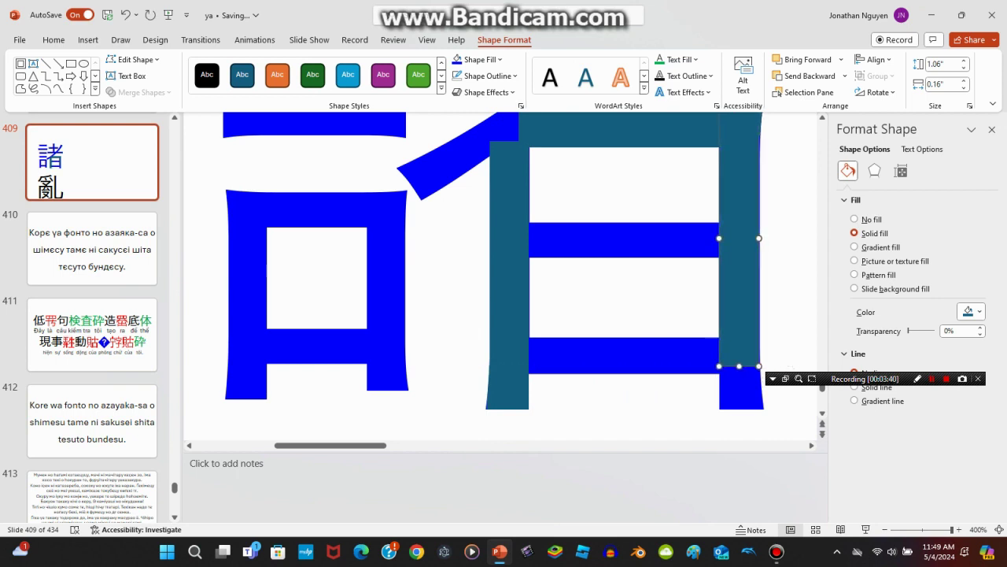
key(Down)
key(Down)
key(Down)
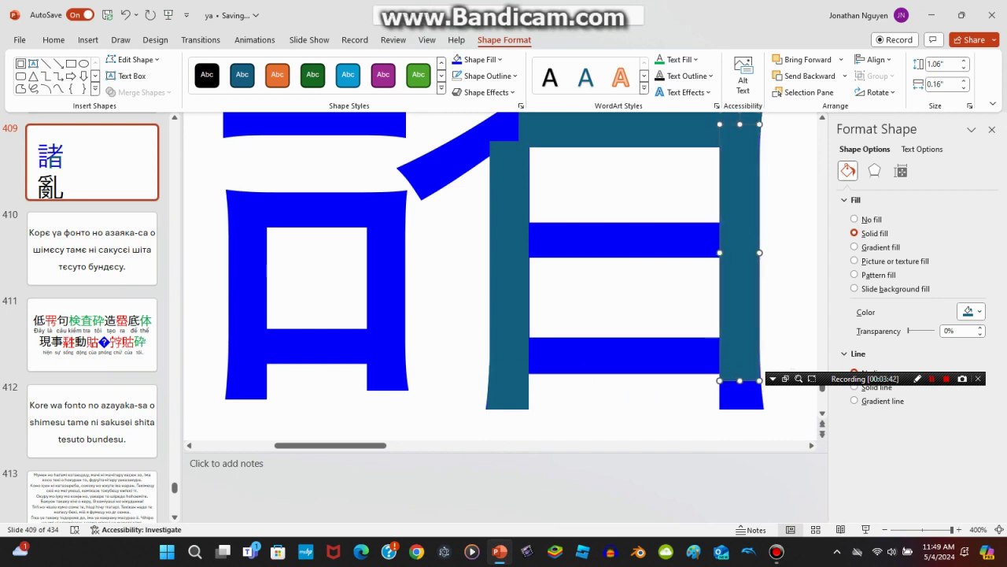
key(Down)
key(Down)
Place the small 0.18-inch teal square at the bottom of the right stroke.
key(ctrl+v)
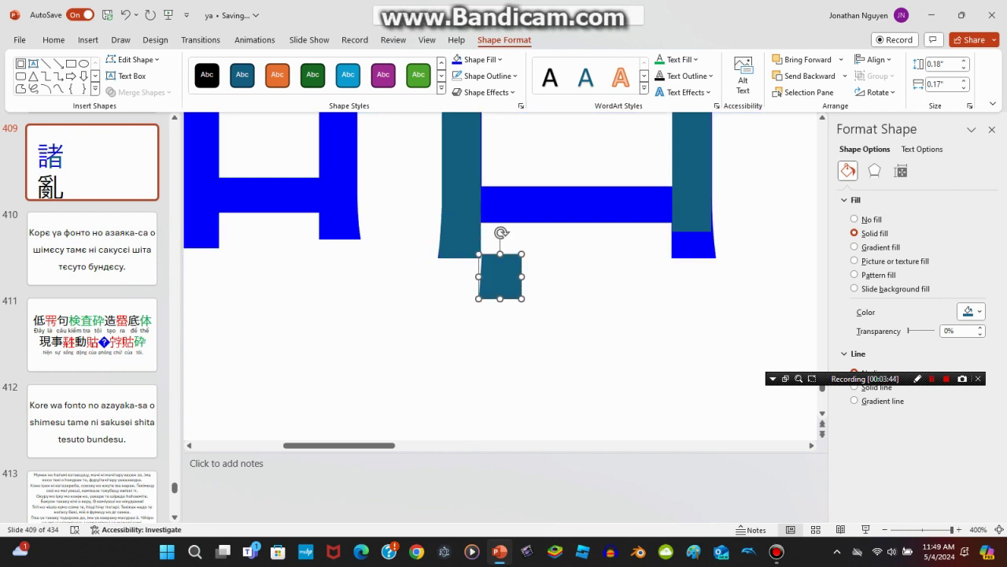
key(Right)
key(Right)
key(Right)
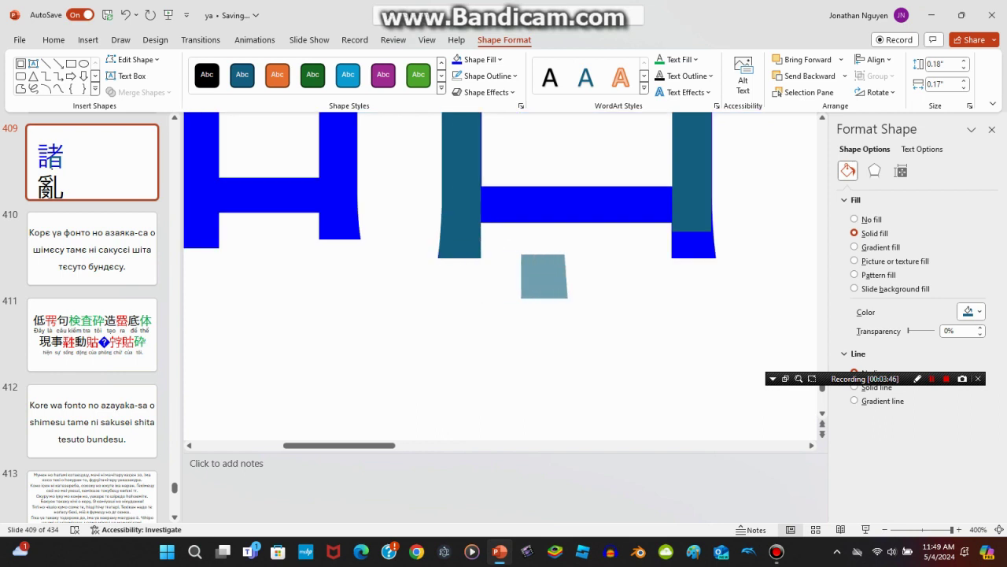
key(Right)
key(Right)
key(Right)
key(Up)
key(Up)
key(Up)
key(Right)
key(Right)
key(Right)
key(Right)
key(Right)
key(Right)
key(Up)
key(Up)
key(Up)
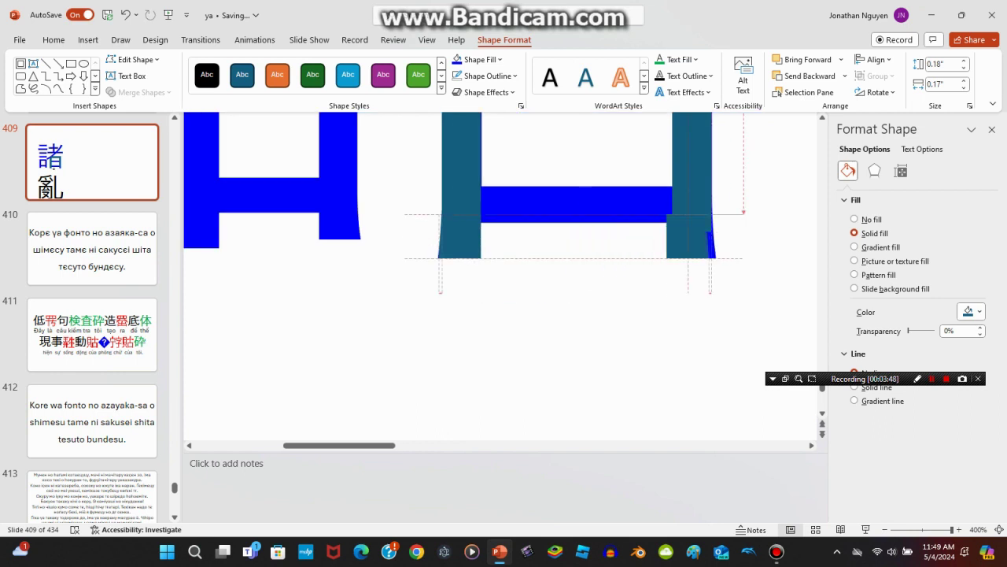
key(Right)
key(Right)
key(Right)
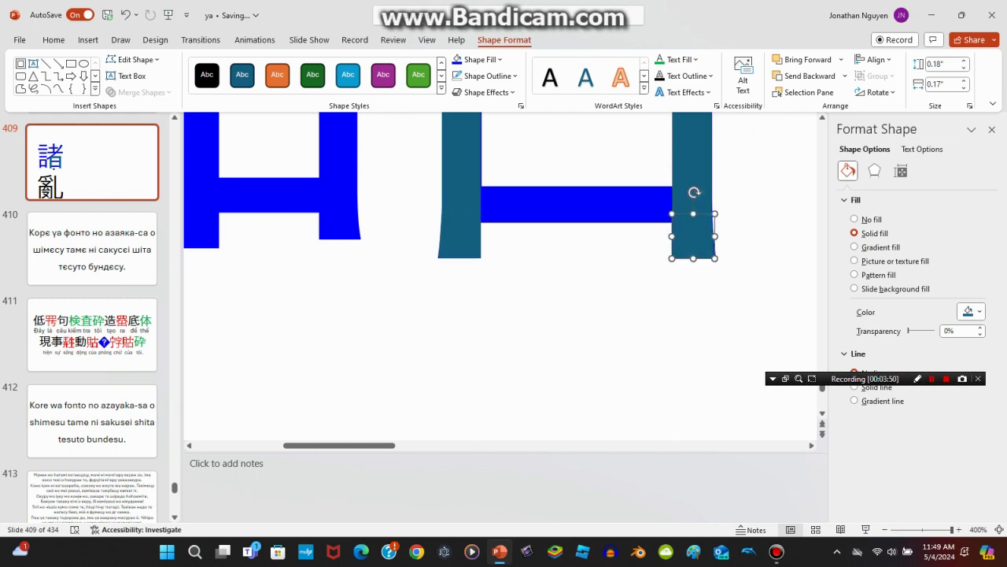
key(Tab)
key(Tab)
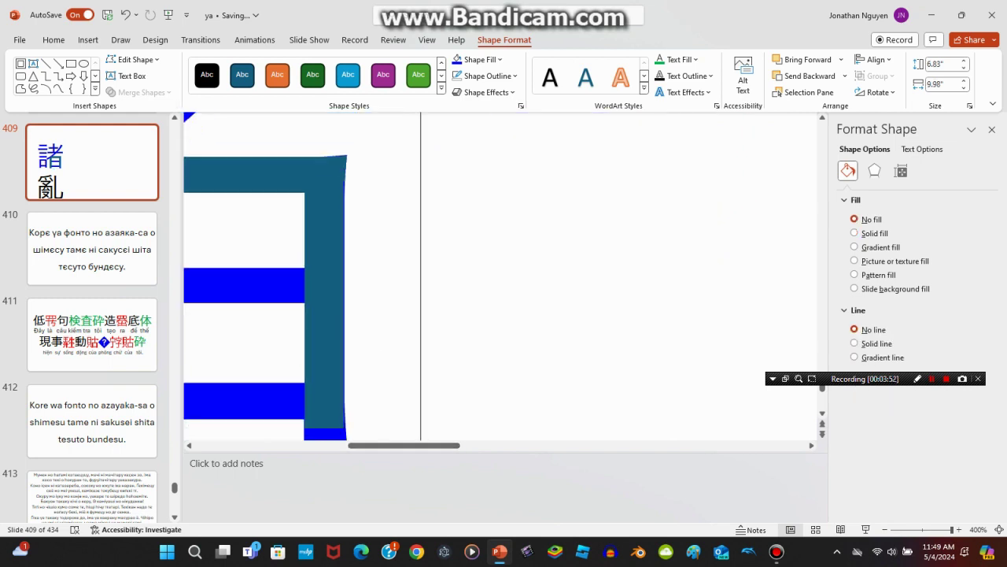
key(Tab)
key(Tab)
key(Tab)
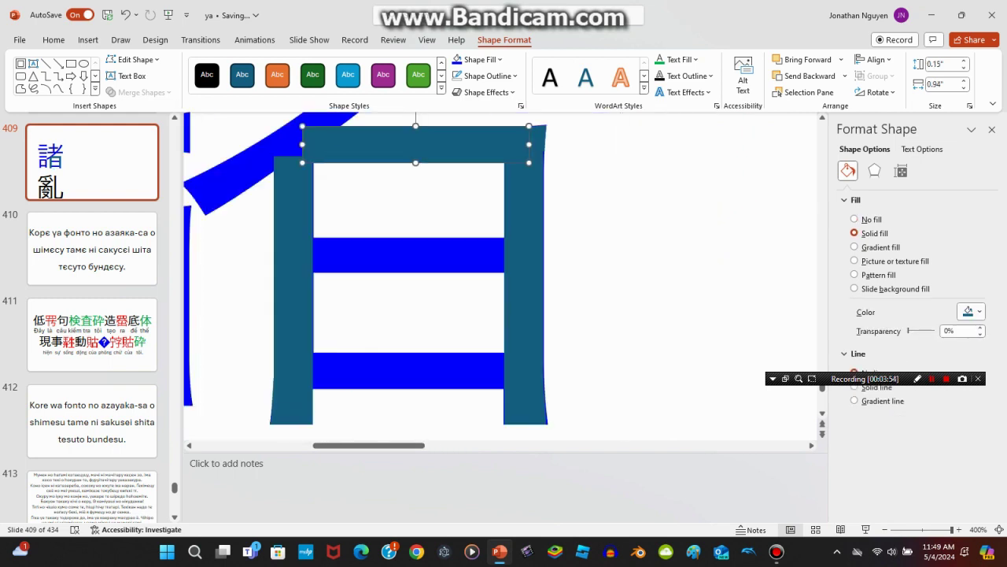
Cover the upper crossbar with a teal rectangle and set the lower teal bar's height to 0.15".
mouse_move(456, 185)
mouse_down()
mouse_move(411, 254)
mouse_move(406, 368)
mouse_up()
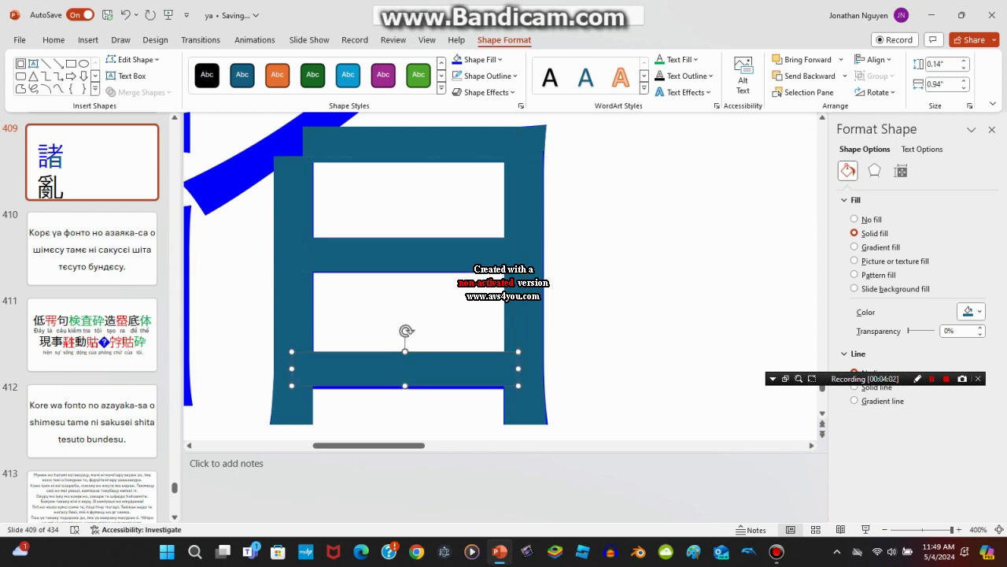
key(ctrl+Down)
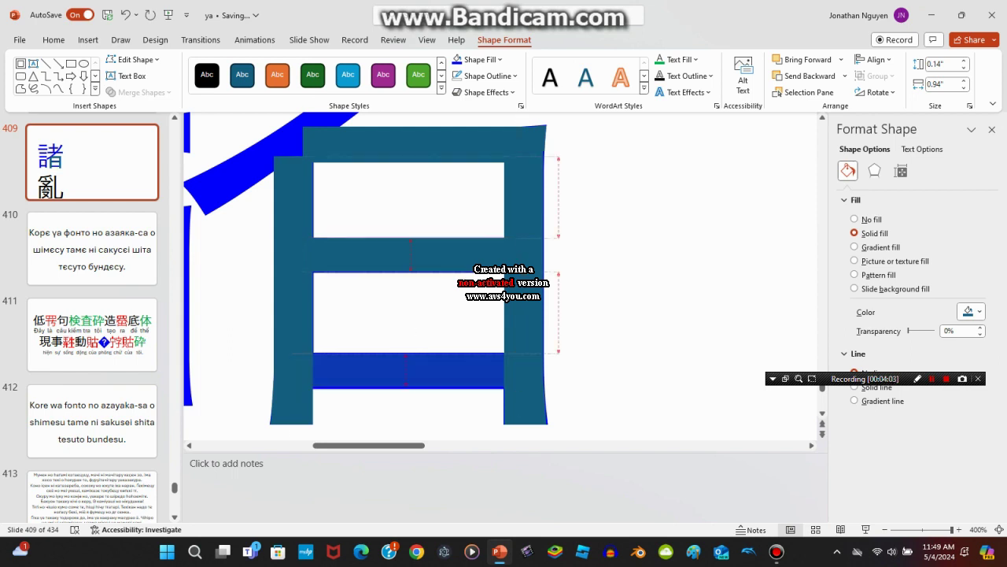
key(shift+Up)
key(shift+Up)
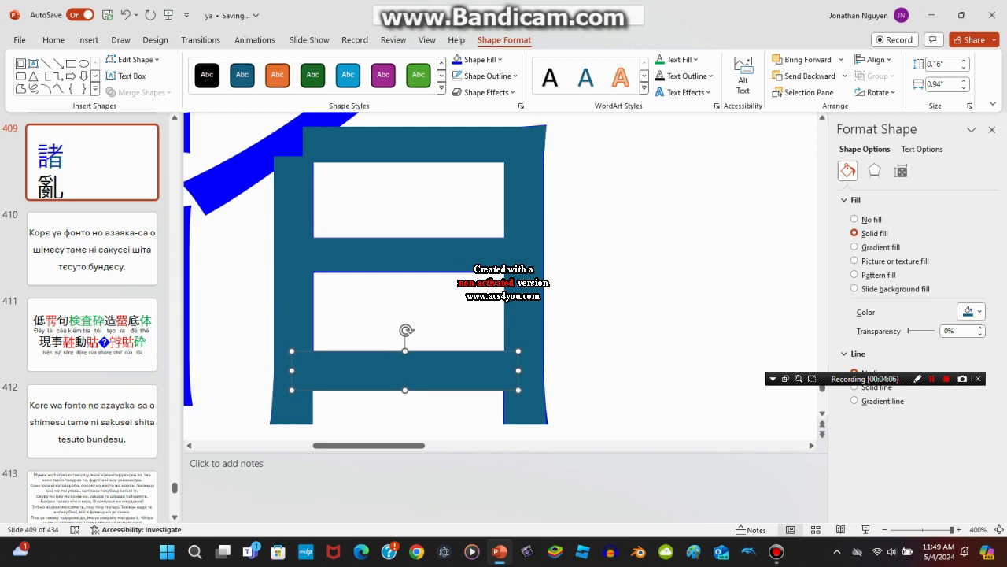
scroll(502, 275, up, 2)
key(ctrl+z)
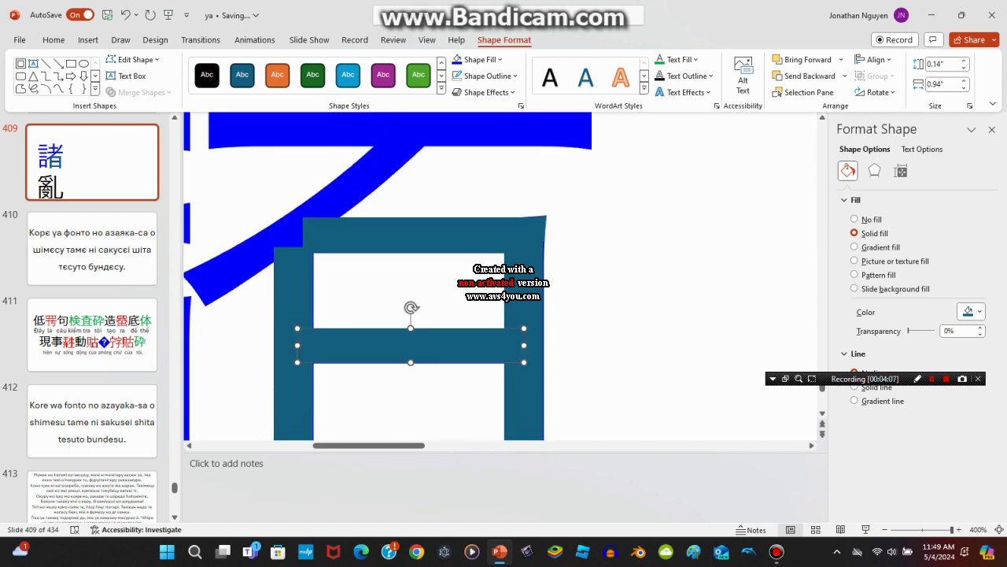
key(ctrl+z)
key(ctrl+y)
key(shift+Up)
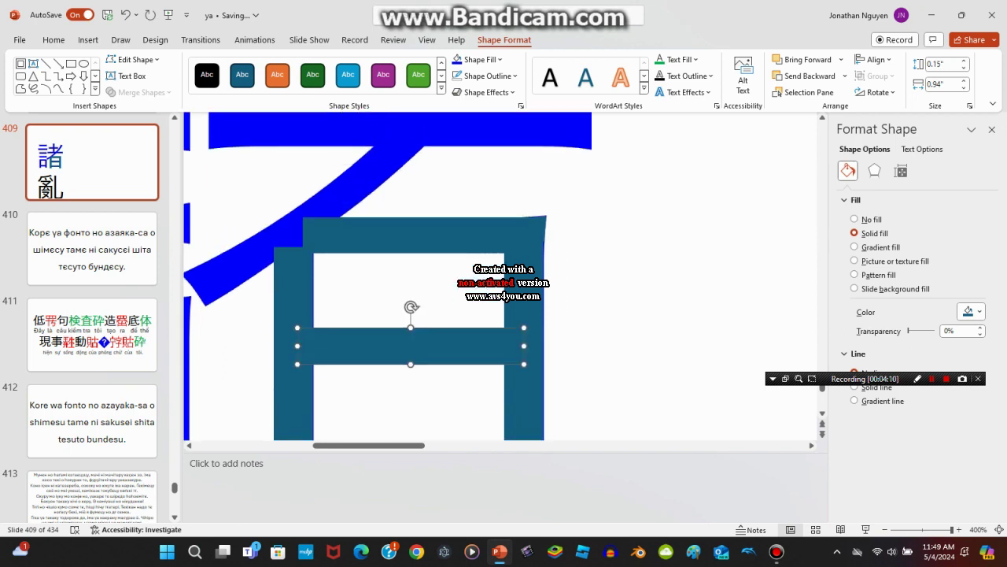
scroll(501, 275, up, 1)
scroll(505, 300, up, 2)
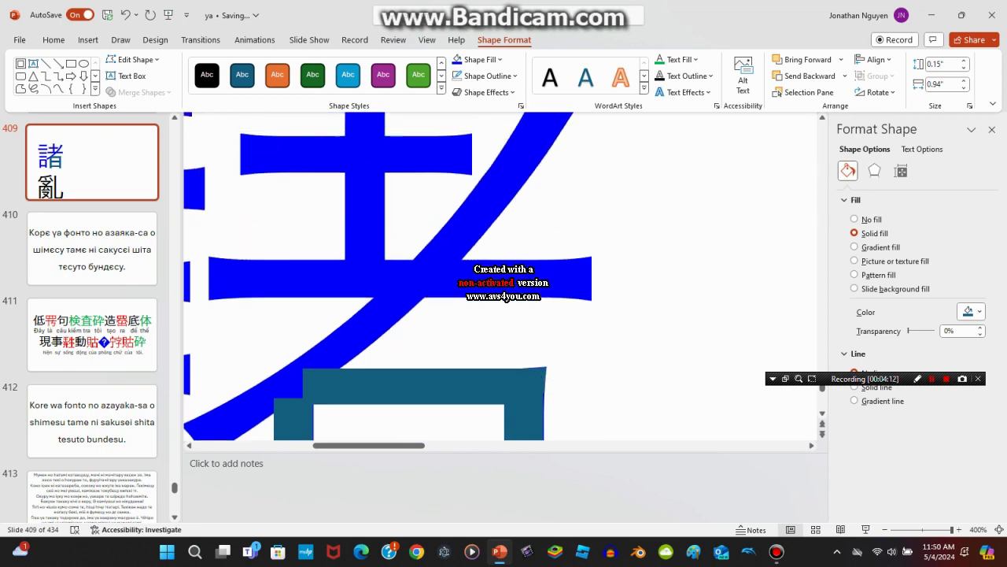
Trace a closed teal freeform polygon over 諸's long diagonal stroke.
ctrl+scroll(505, 297, down, 4)
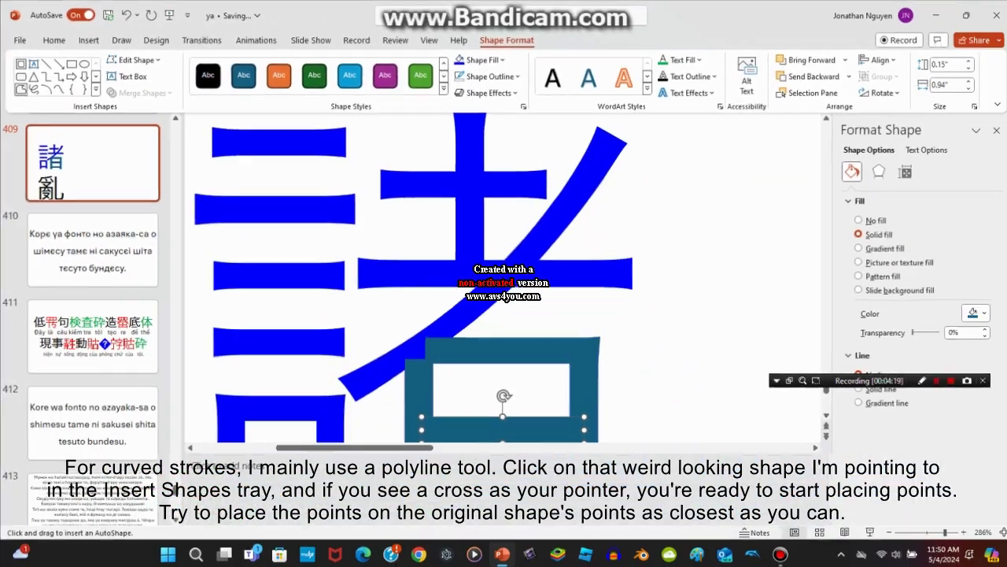
click(356, 396)
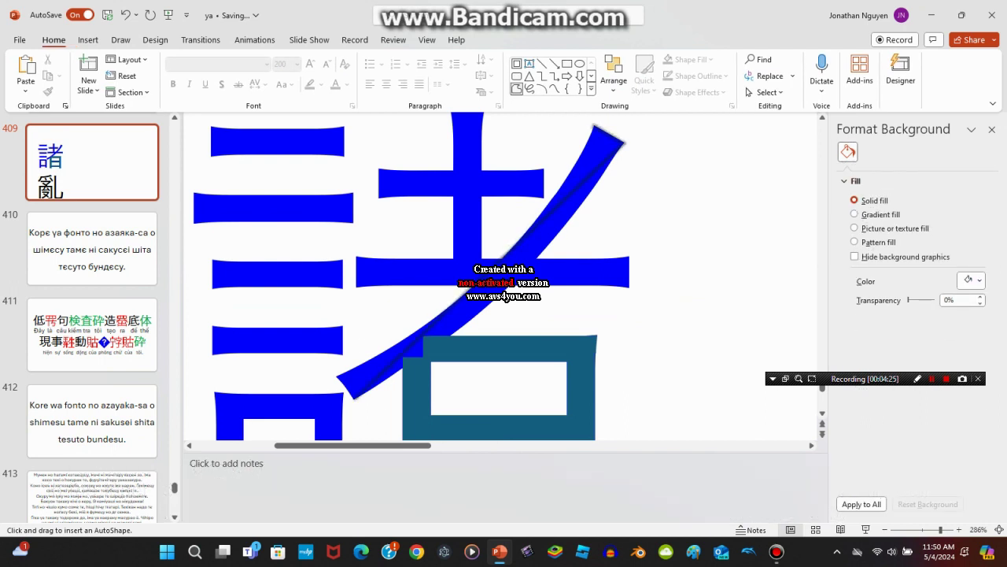
drag(356, 395, 337, 375)
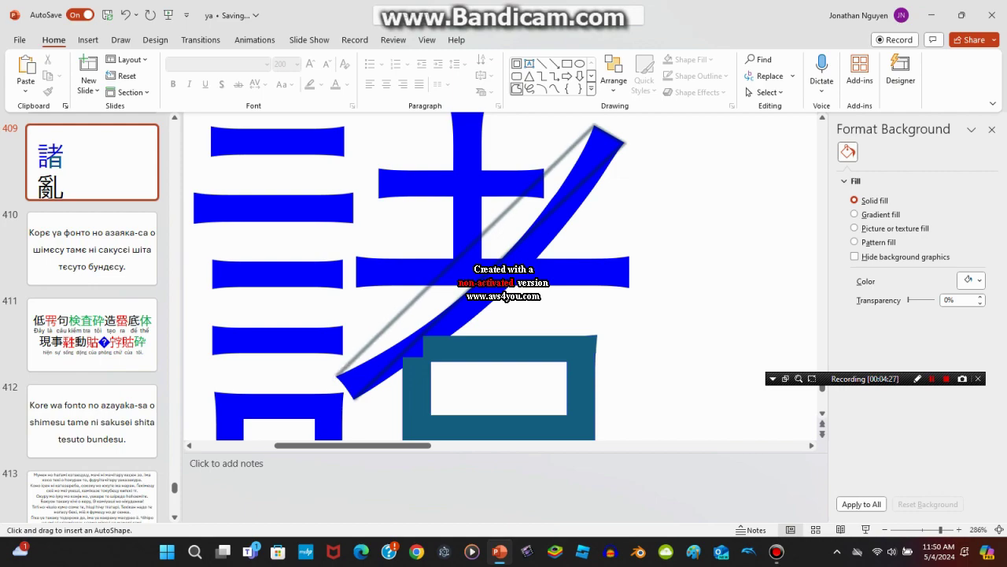
click(624, 142)
click(356, 398)
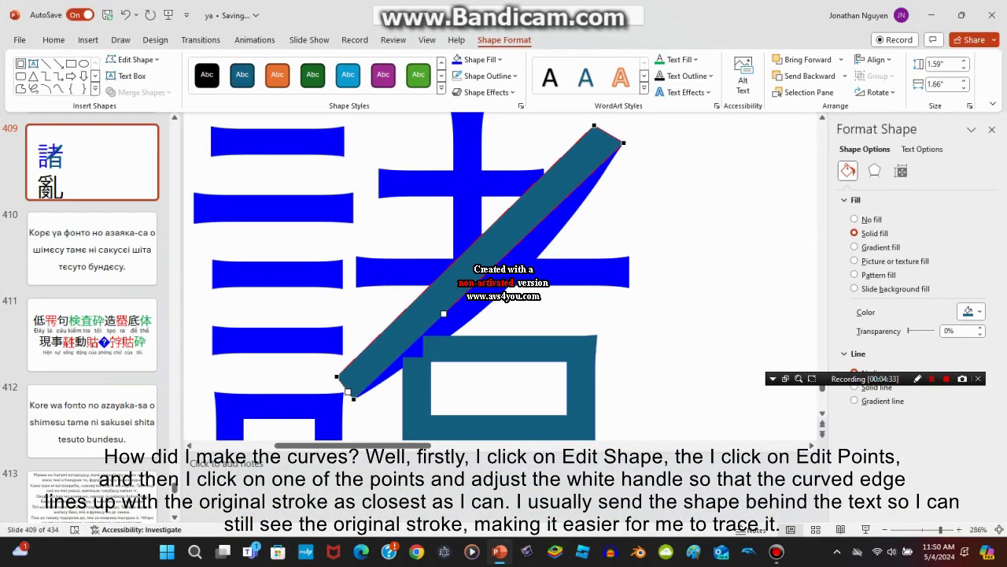
Bend the traced shape's lower edges to follow the stroke and send it behind the blue strokes.
drag(443, 313, 463, 338)
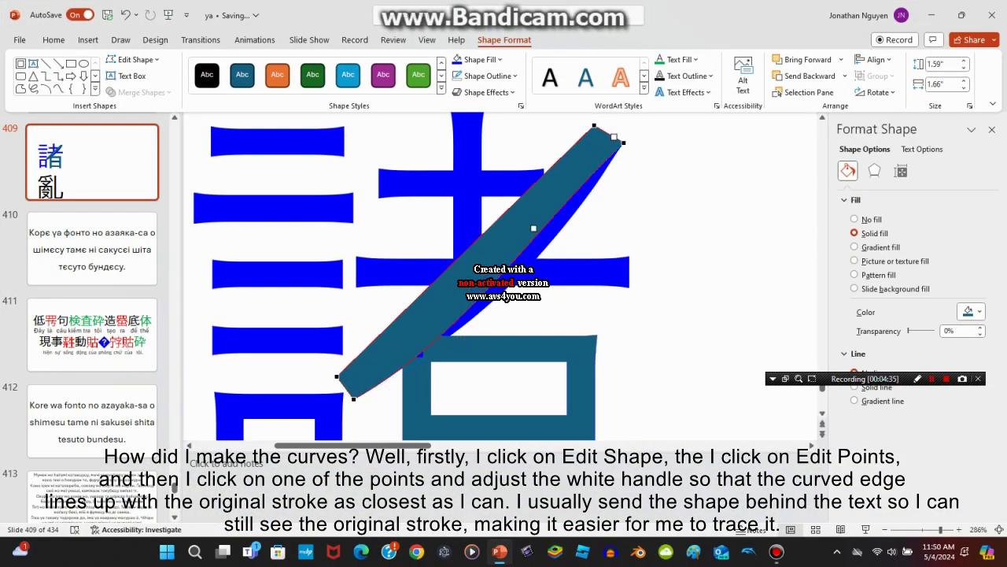
drag(534, 228, 554, 254)
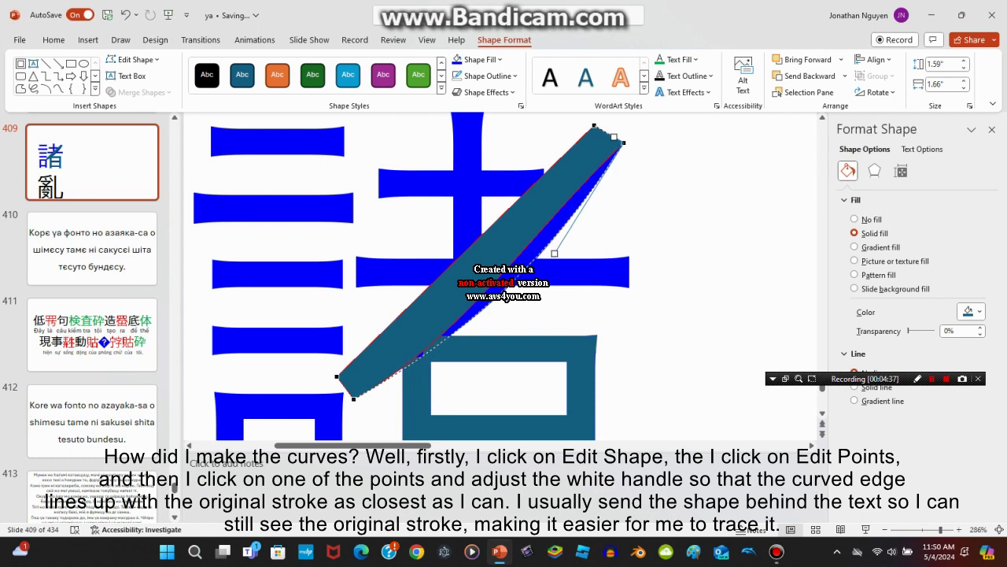
click(844, 76)
click(807, 109)
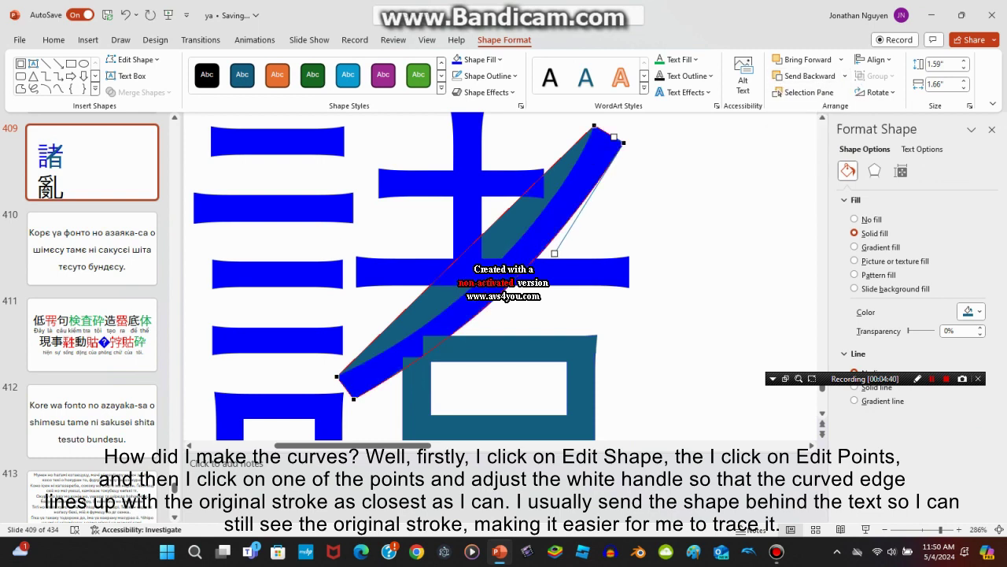
Curve the shape's top edge and lower end to match the diagonal stroke.
ctrl+scroll(504, 275, up, 1)
ctrl+scroll(504, 275, up, 1)
ctrl+scroll(503, 276, up, 1)
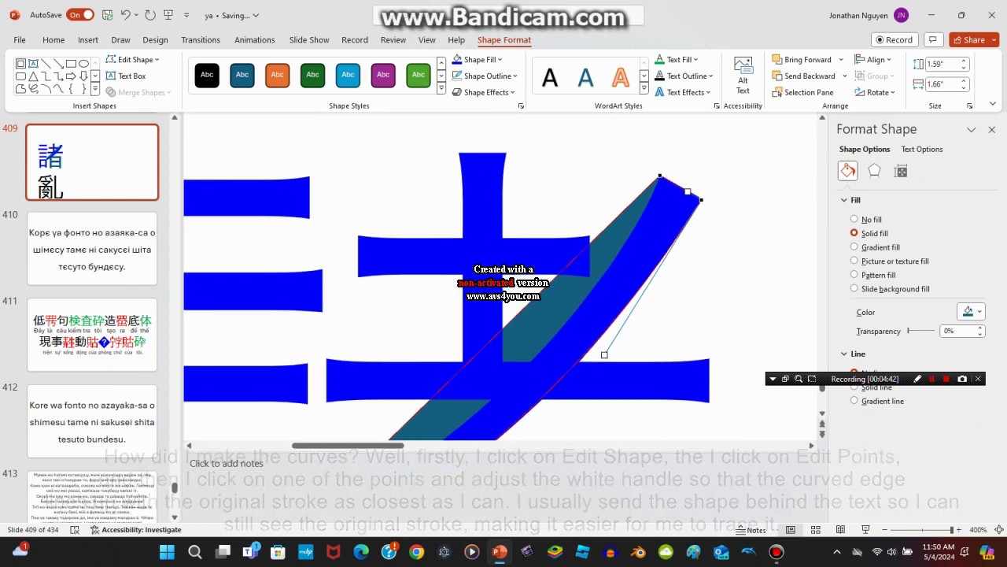
click(674, 184)
drag(673, 183, 594, 334)
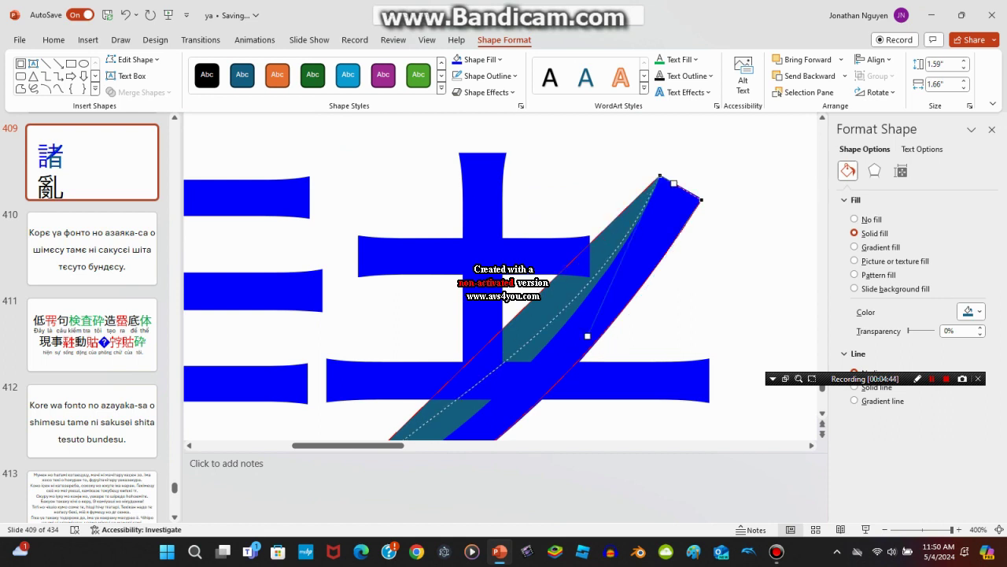
scroll(594, 334, down, 3)
scroll(504, 275, down, 2)
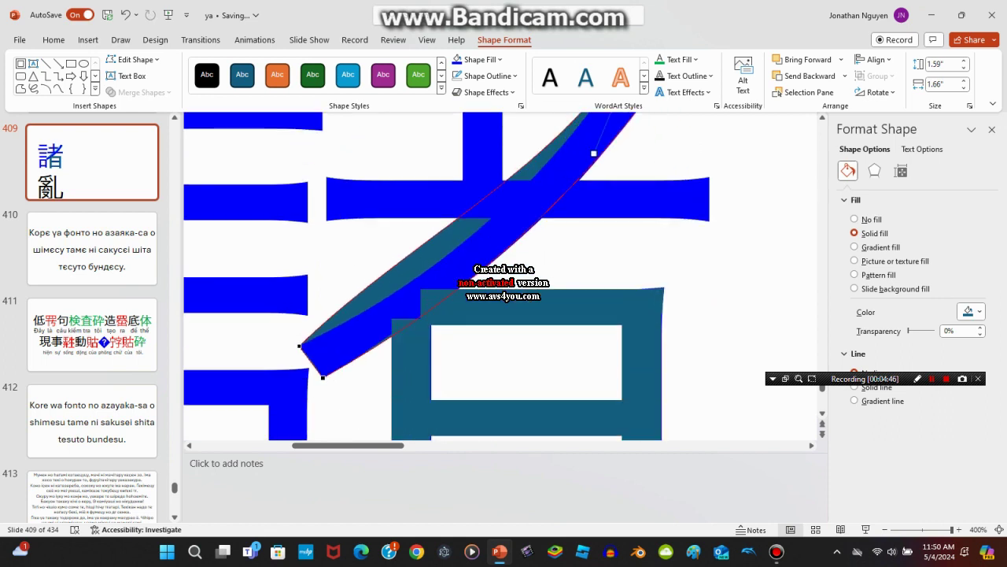
click(300, 345)
mouse_move(307, 357)
mouse_down()
mouse_move(315, 368)
mouse_move(309, 356)
mouse_up()
drag(420, 228, 433, 284)
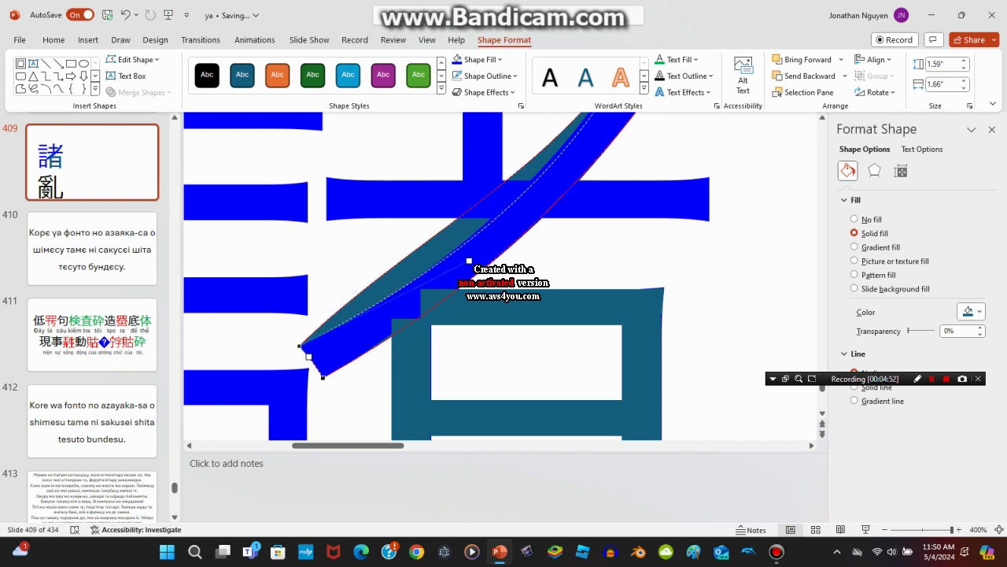
Fine-tune the curve along the diagonal stroke's edge.
scroll(446, 277, up, 3)
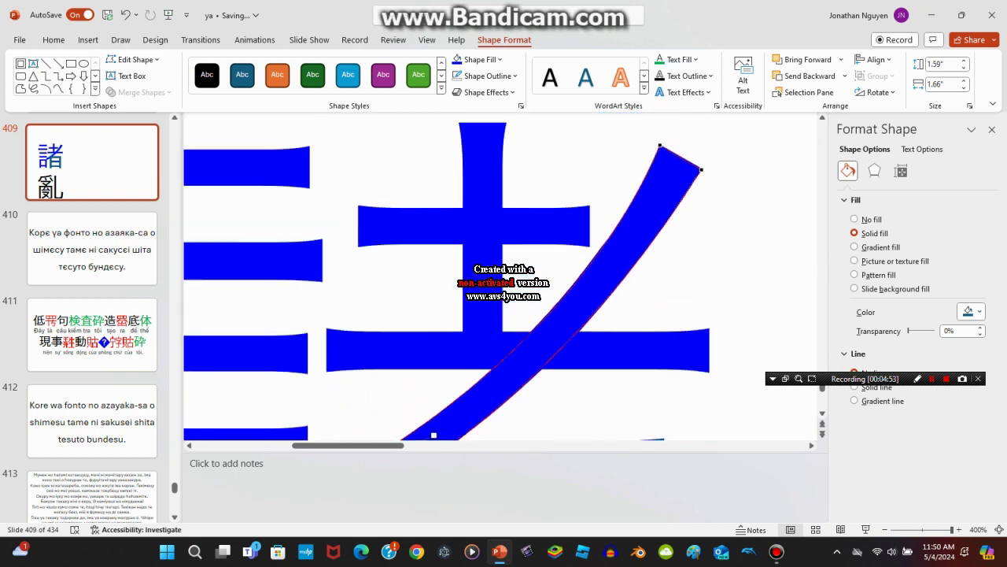
drag(594, 304, 605, 323)
scroll(604, 323, down, 1)
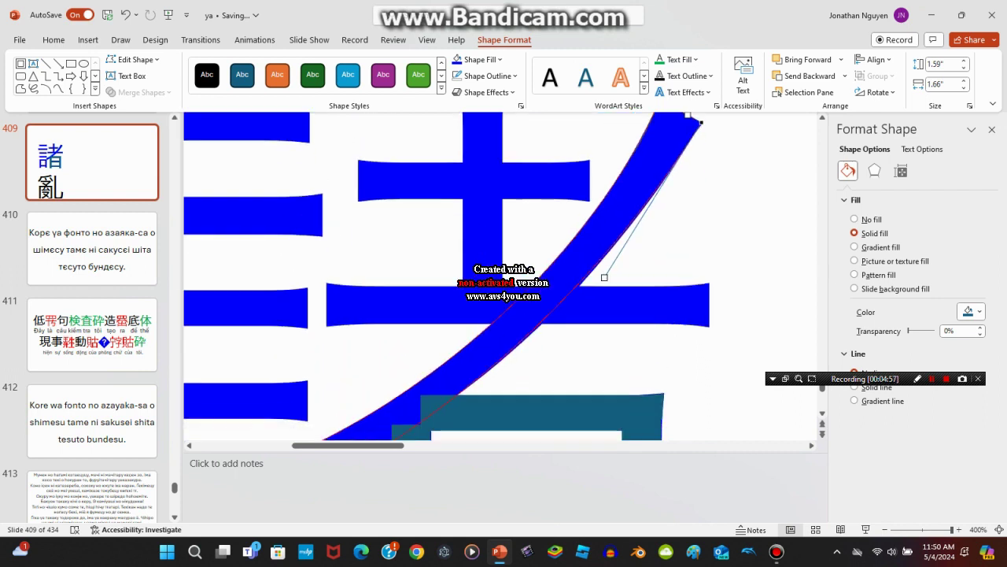
drag(605, 277, 606, 281)
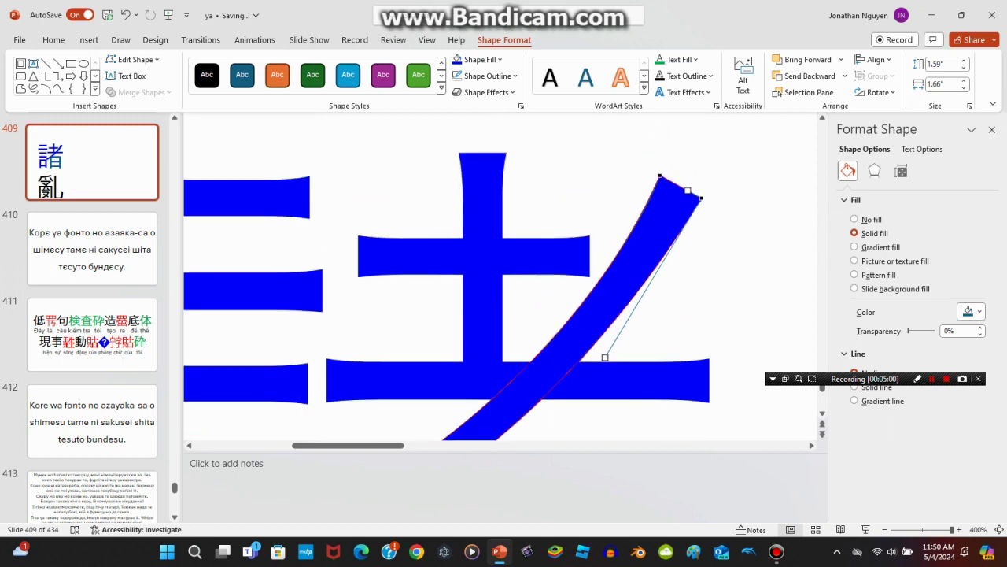
scroll(446, 276, down, 2)
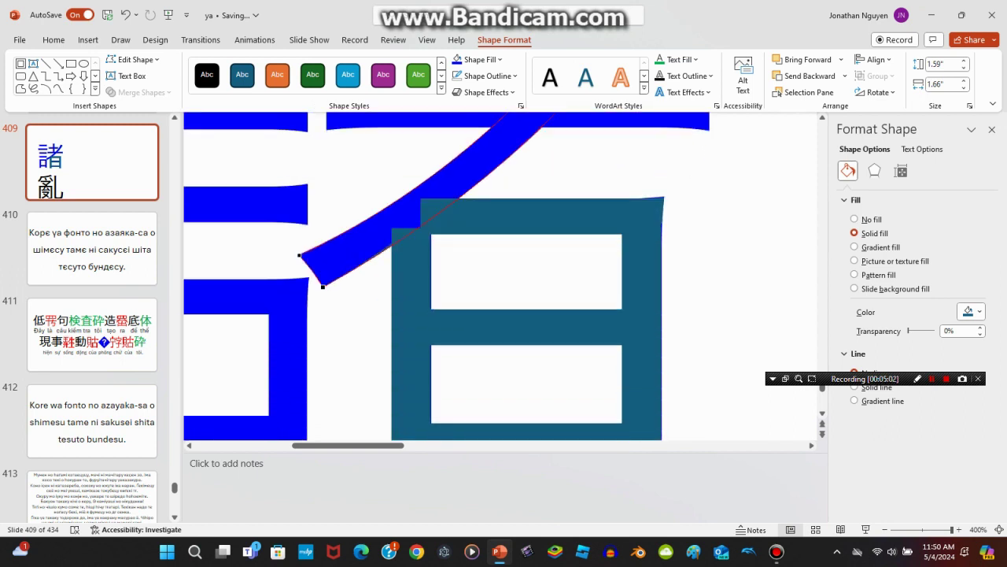
scroll(447, 276, up, 4)
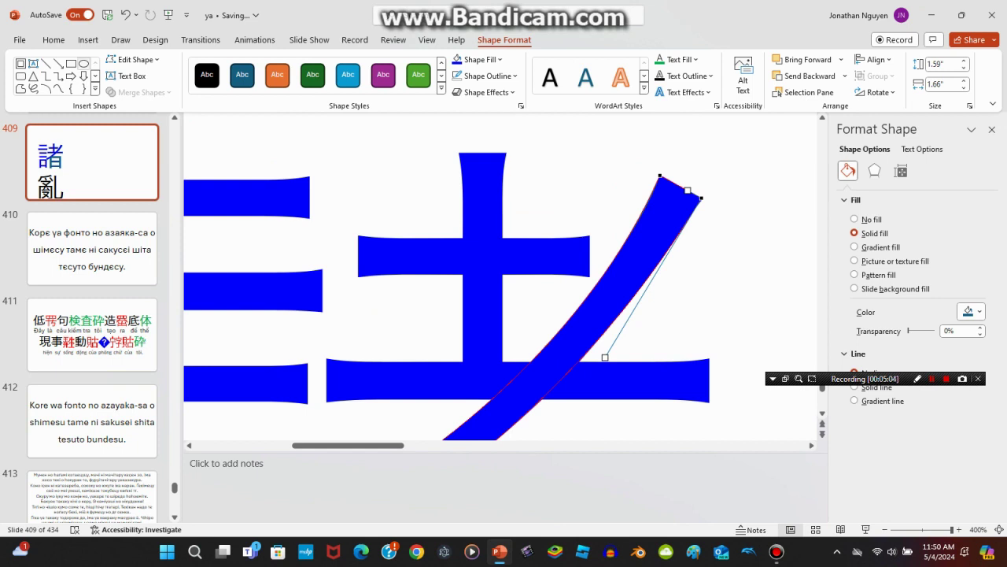
Draw a tall teal ellipse over the vertical stroke and place a duplicate to its right.
click(83, 63)
drag(420, 133, 465, 351)
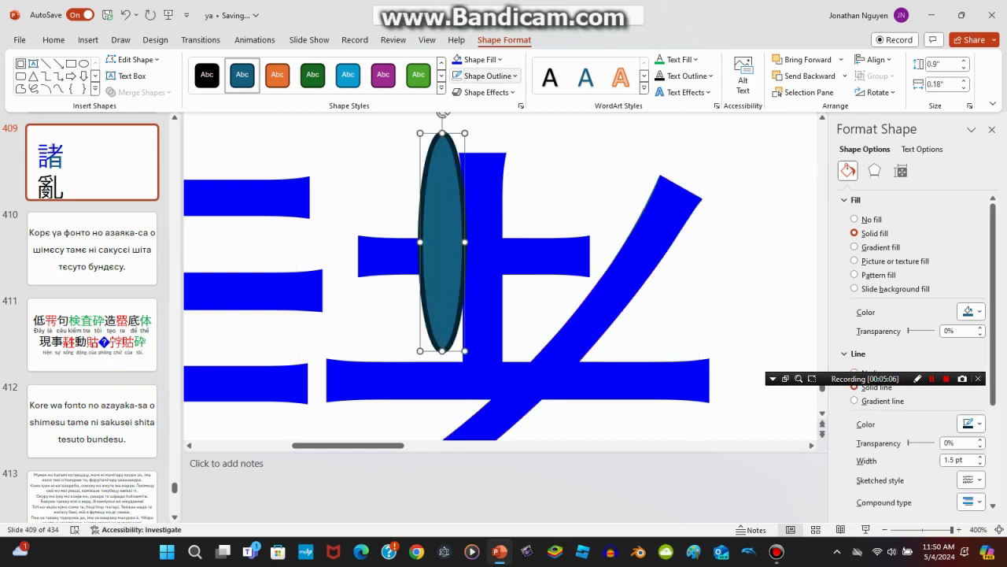
mouse_move(443, 242)
mouse_down()
mouse_move(440, 215)
mouse_move(415, 214)
mouse_up()
key(ctrl+d)
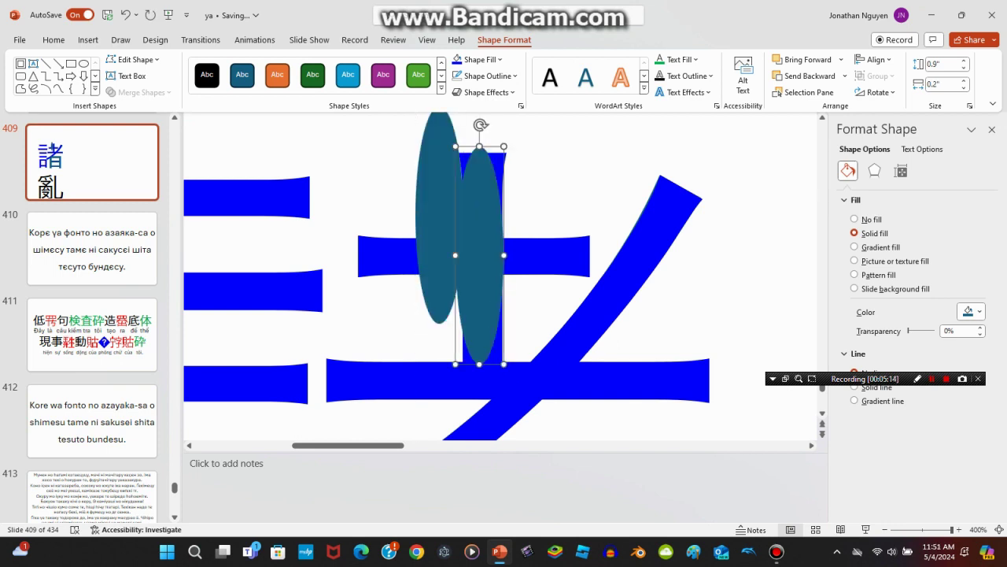
drag(479, 255, 532, 220)
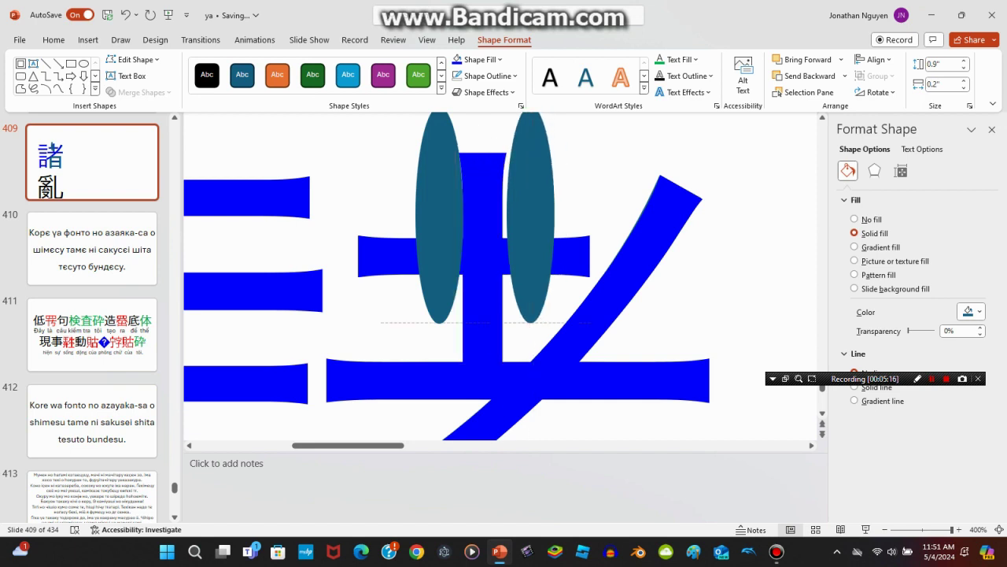
drag(532, 220, 525, 220)
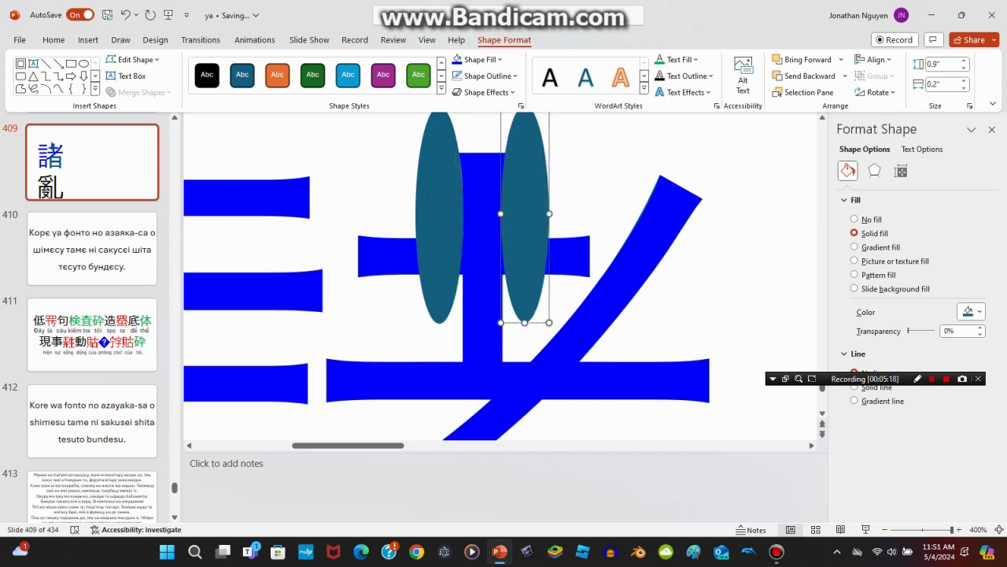
Add a rectangle across the ellipses' tops, behind them and 0.23 inches tall.
click(71, 63)
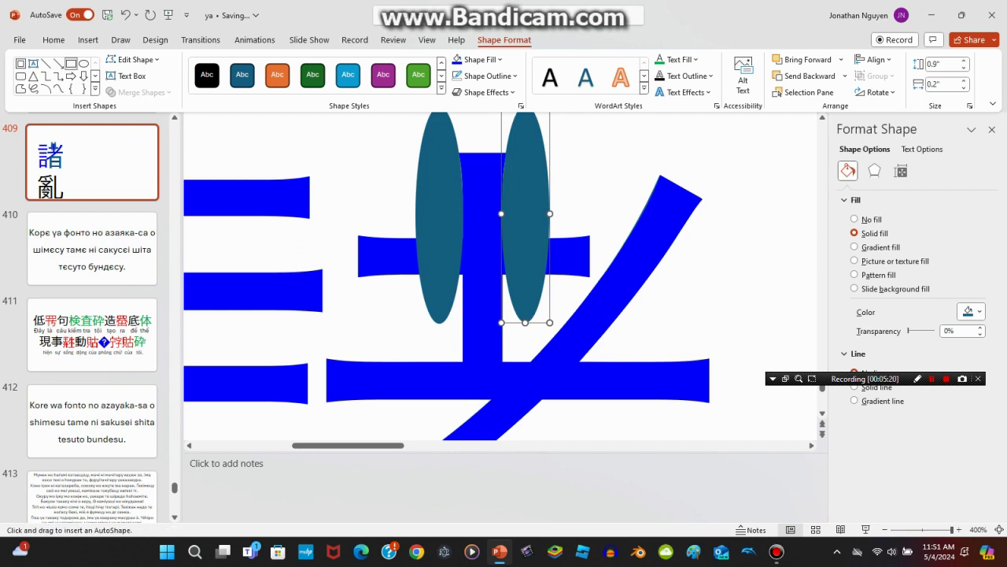
drag(436, 156, 529, 203)
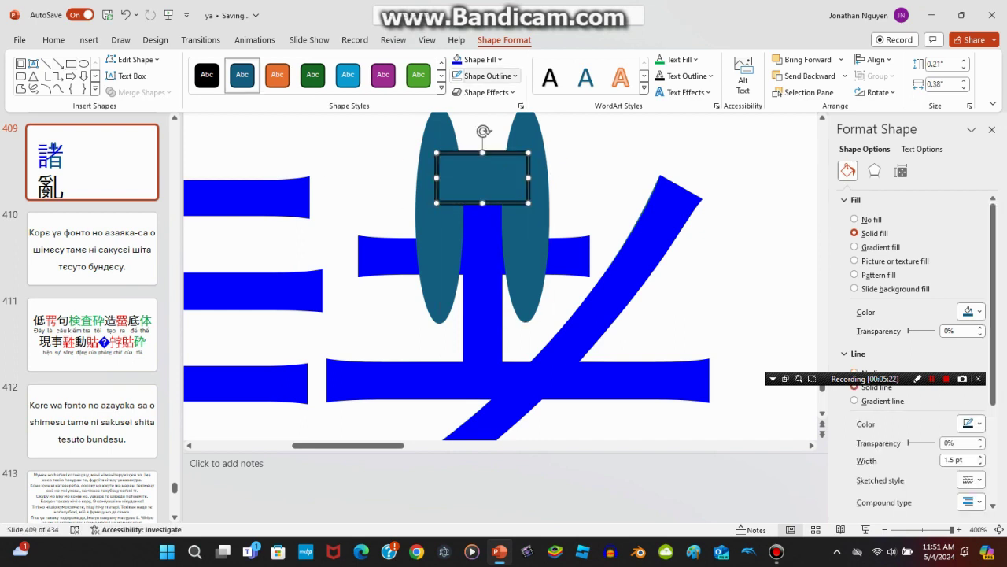
scroll(495, 276, left, 5)
click(581, 181)
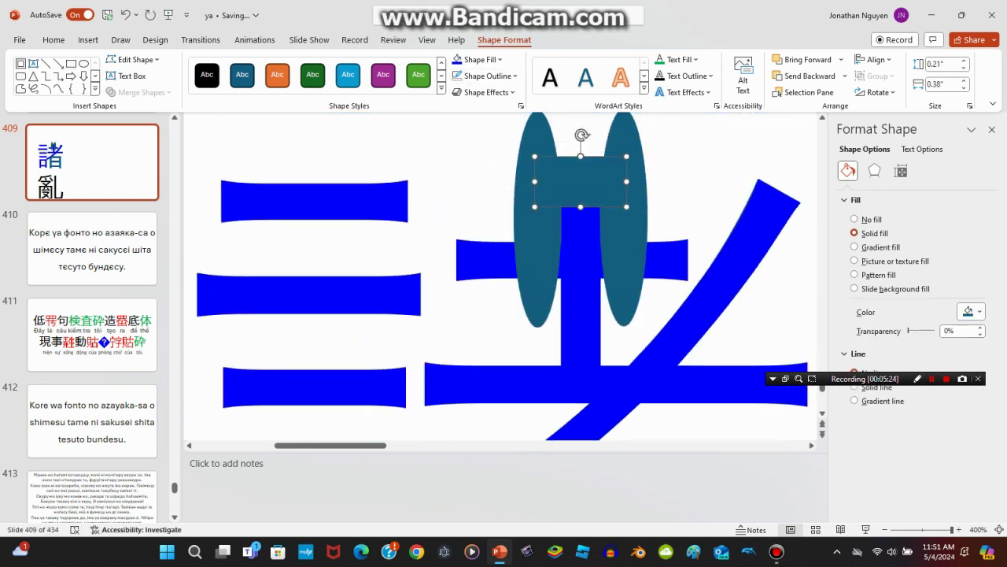
key(ctrl+z)
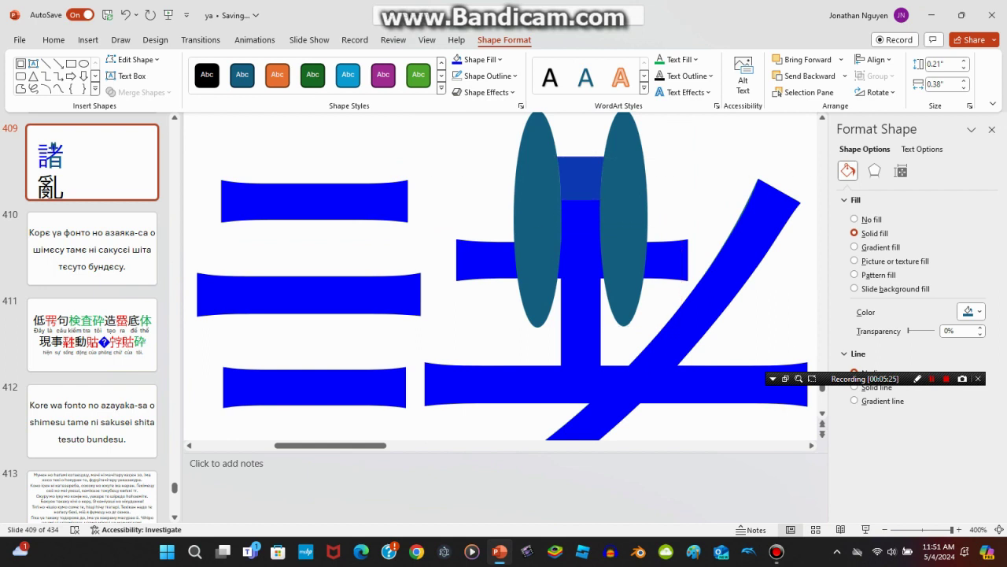
key(ctrl+z)
key(ctrl+z)
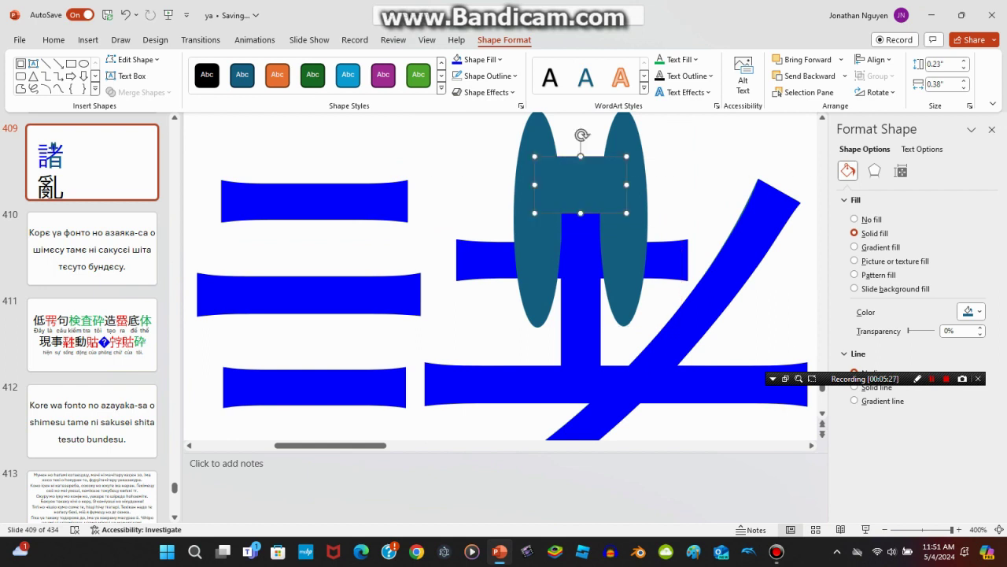
key(ctrl+z)
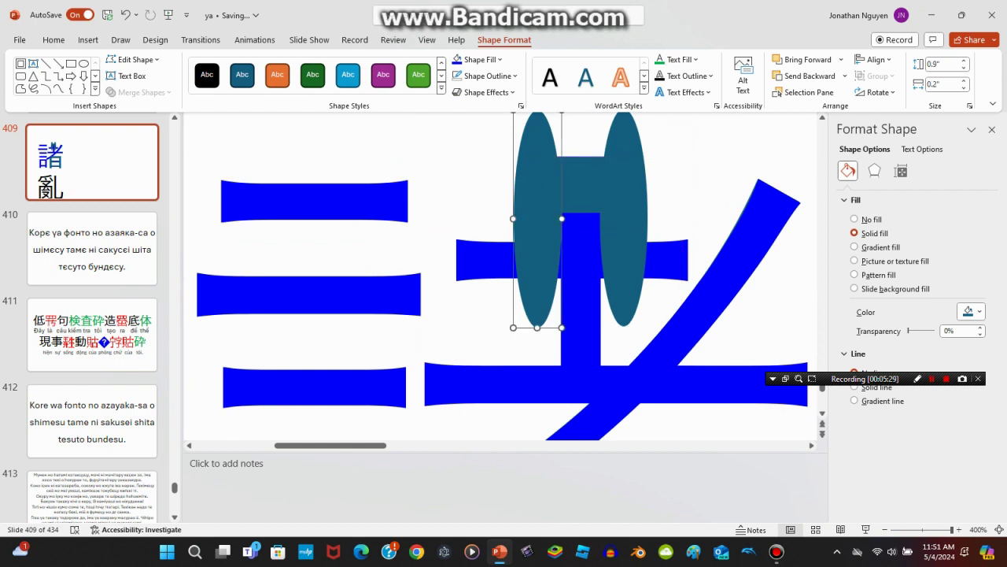
Subtract the ellipses from the rectangle to cut the flared cap.
click(142, 92)
click(136, 106)
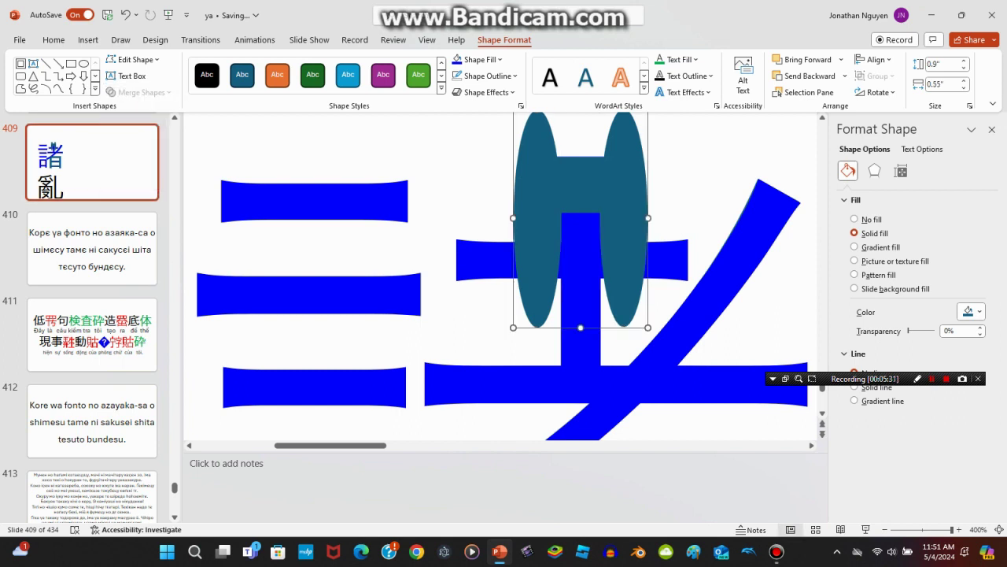
key(ctrl+z)
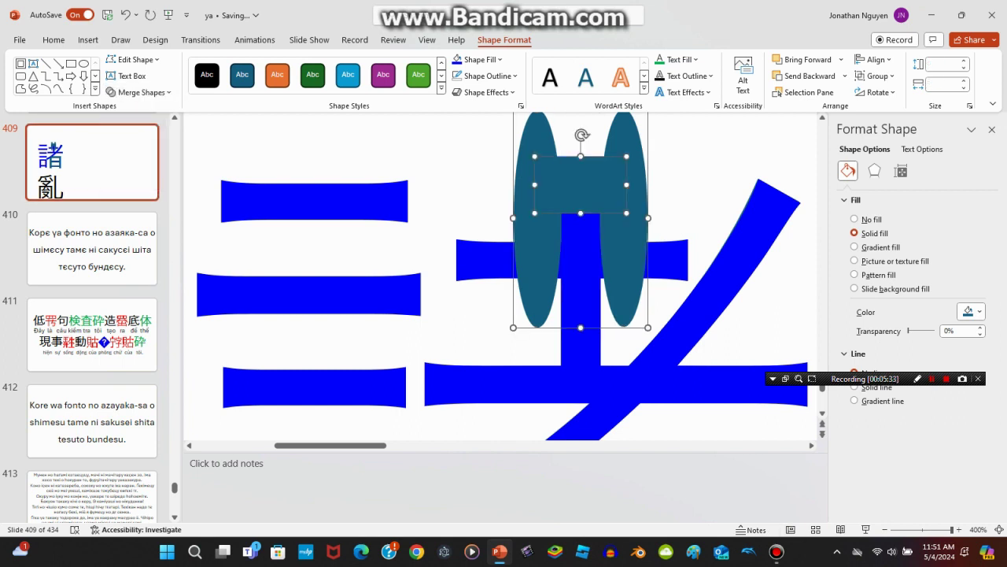
click(141, 92)
click(141, 179)
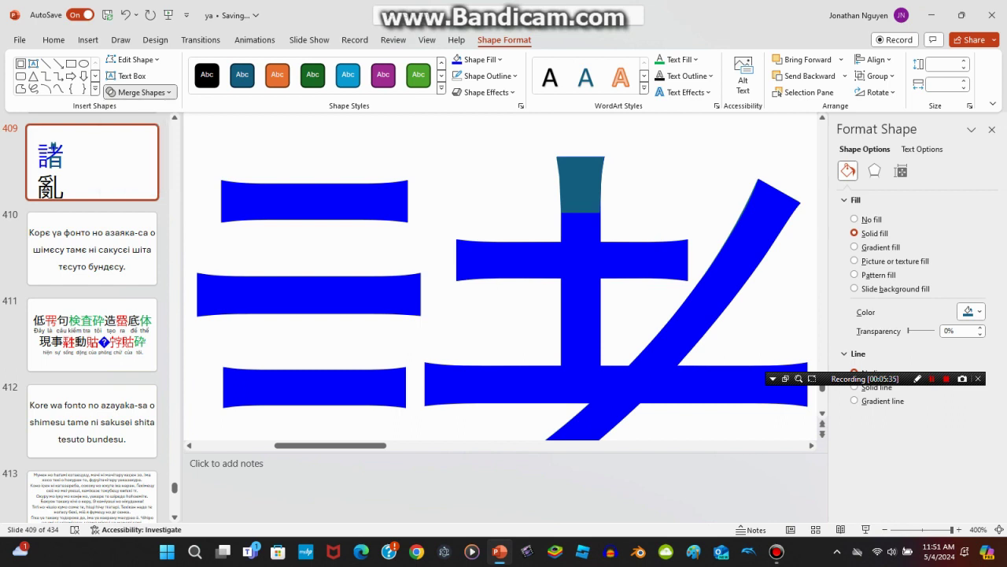
Draw a teal stem under the cap along the vertical stroke, 0.77 inches long.
scroll(501, 275, down, 2)
scroll(501, 276, down, 2)
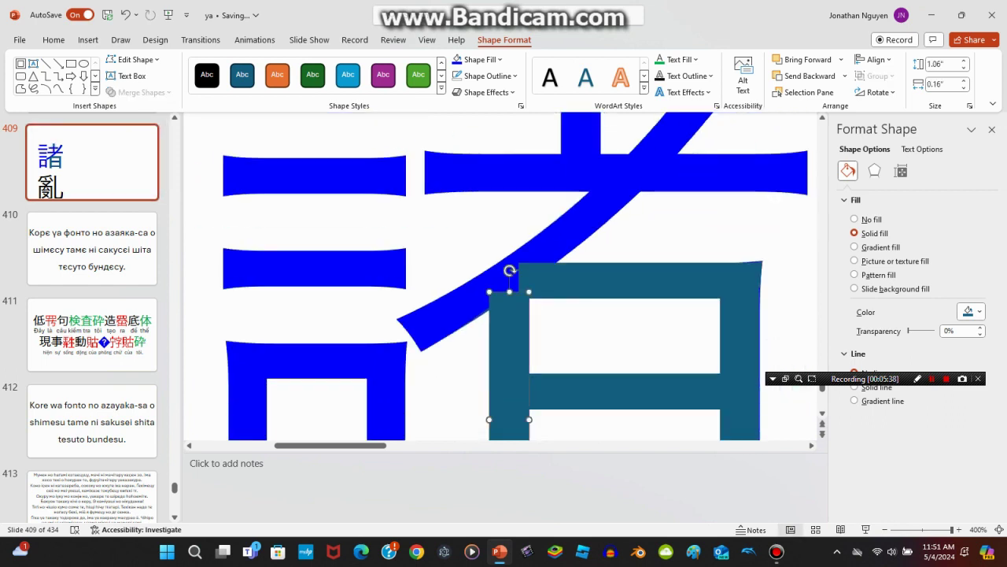
drag(539, 367, 539, 140)
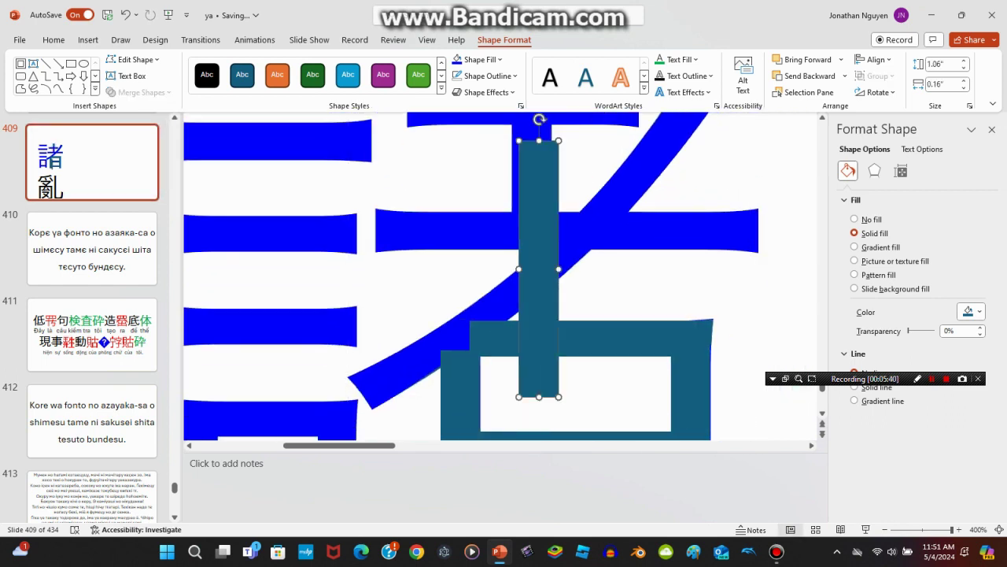
scroll(539, 268, up, 2)
drag(539, 268, 531, 278)
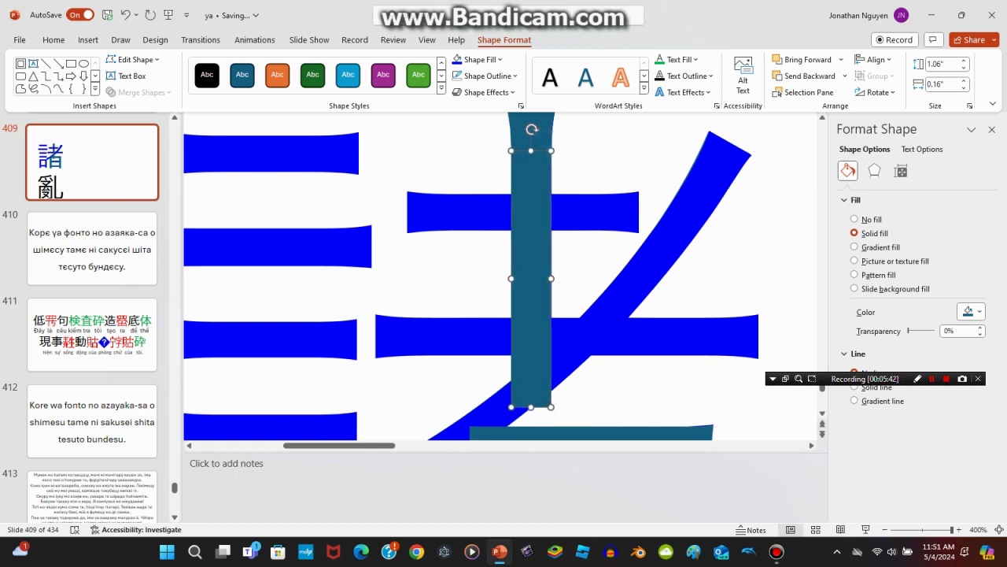
drag(531, 407, 532, 338)
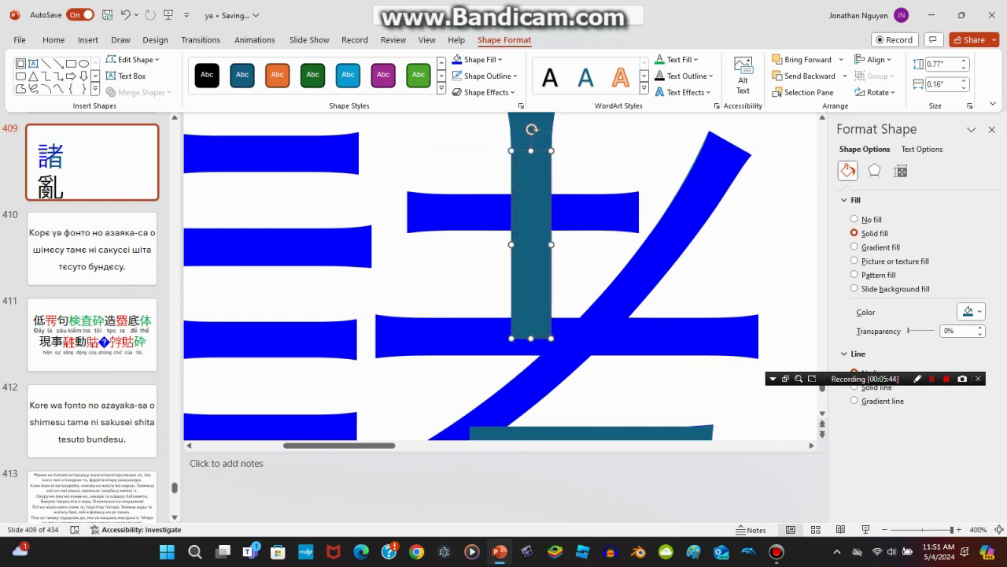
Duplicate the cap and stem and move the copies onto the upper crossbar.
click(531, 137)
scroll(504, 275, up, 1)
key(ctrl+d)
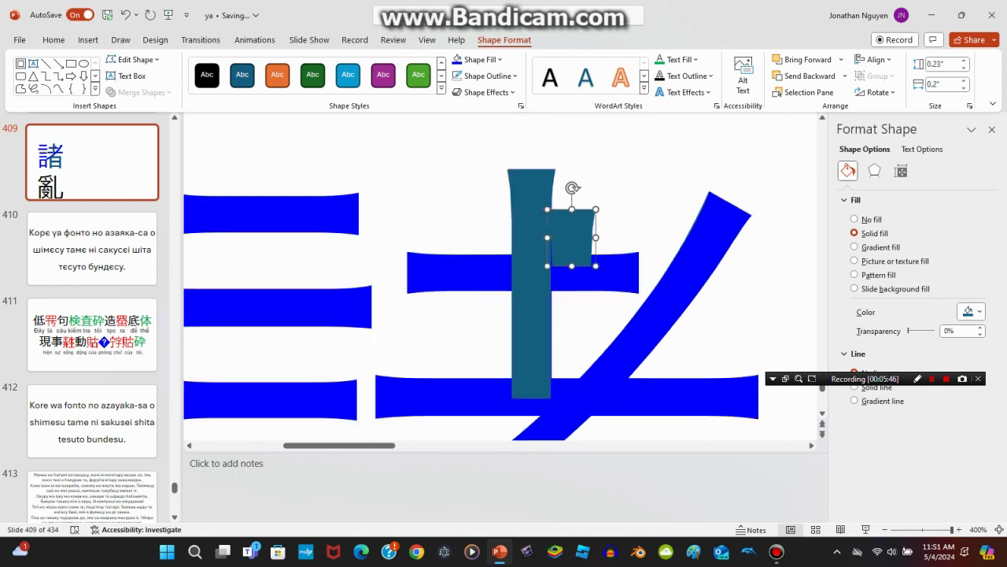
mouse_move(571, 238)
mouse_down()
mouse_move(437, 275)
mouse_move(459, 272)
mouse_up()
key(ctrl+Up)
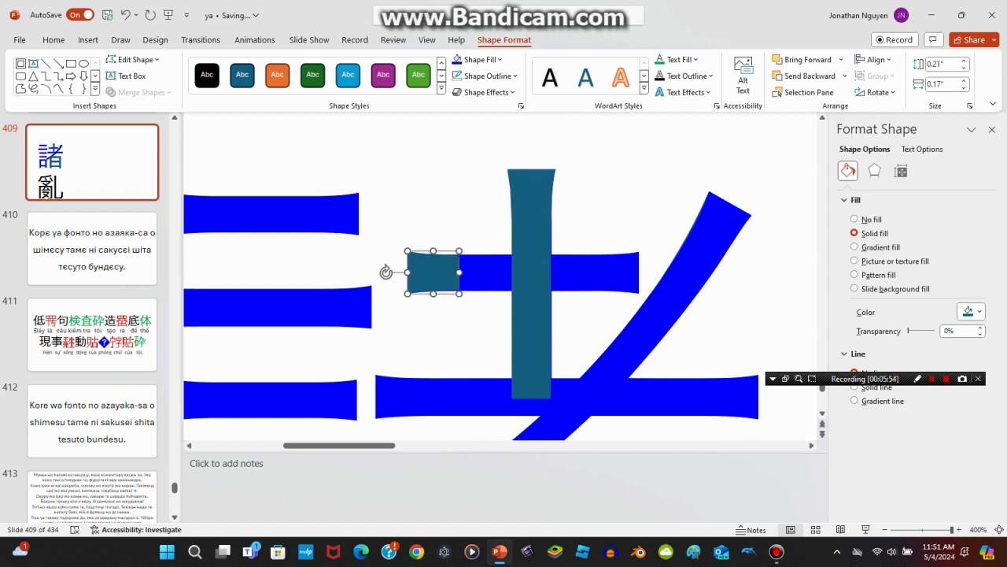
click(532, 307)
key(ctrl+d)
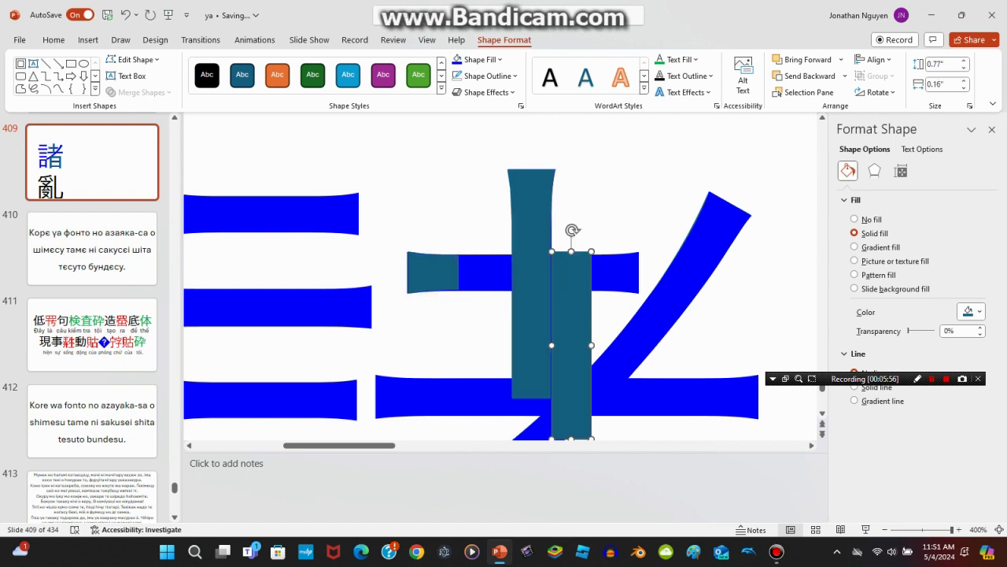
mouse_move(571, 344)
mouse_down()
mouse_move(463, 344)
mouse_move(622, 170)
mouse_up()
scroll(465, 346, down, 3)
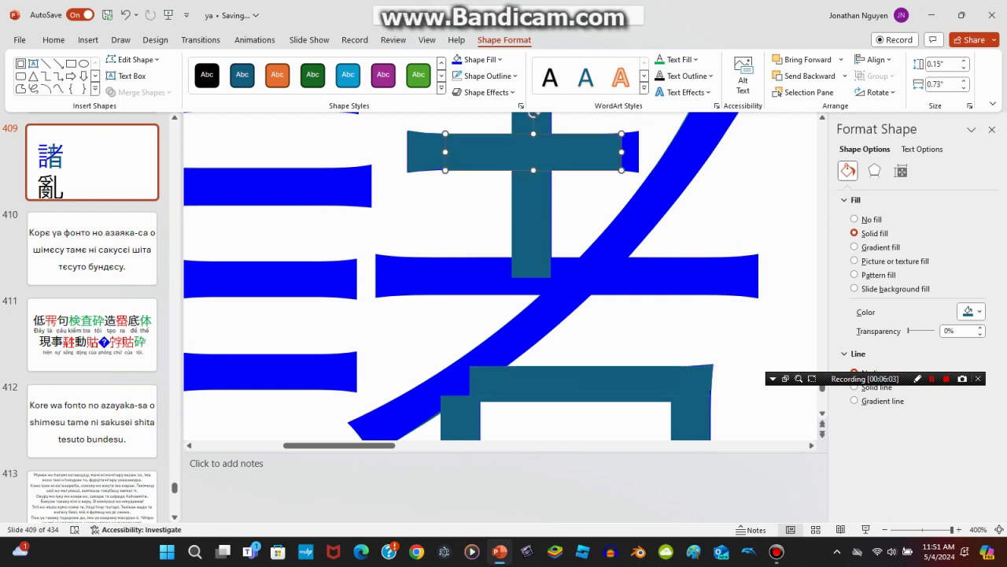
Position the crossbar bar and set a 0.21 by 0.18-inch end block at its right end.
drag(622, 170, 508, 205)
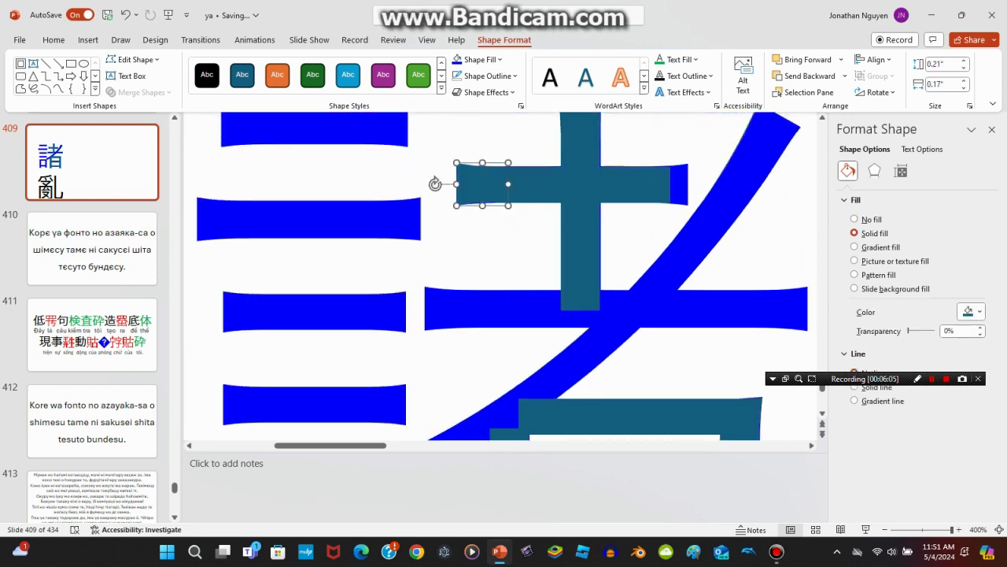
key(Escape)
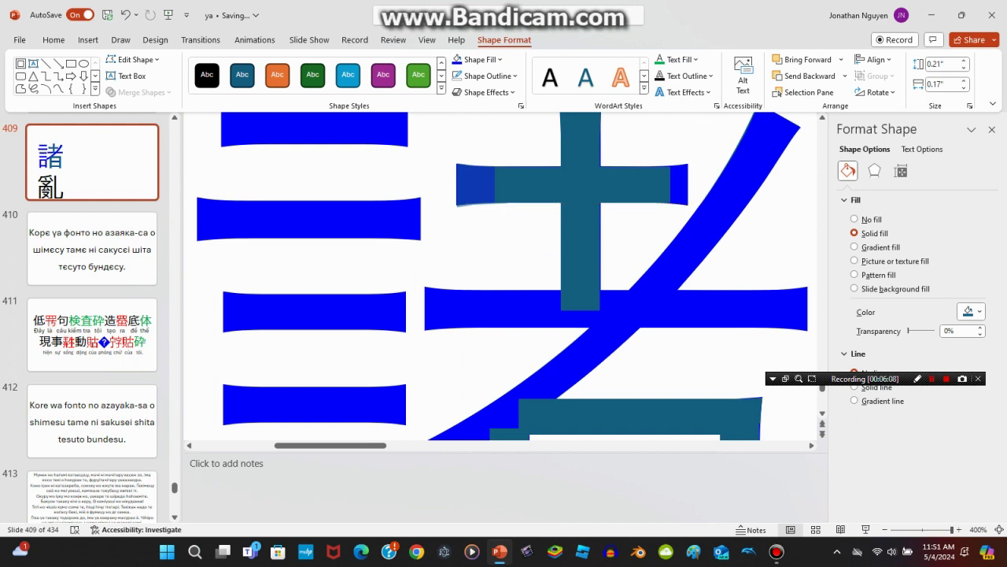
click(483, 184)
mouse_move(483, 184)
mouse_down()
mouse_move(523, 225)
mouse_move(476, 227)
mouse_move(660, 184)
mouse_up()
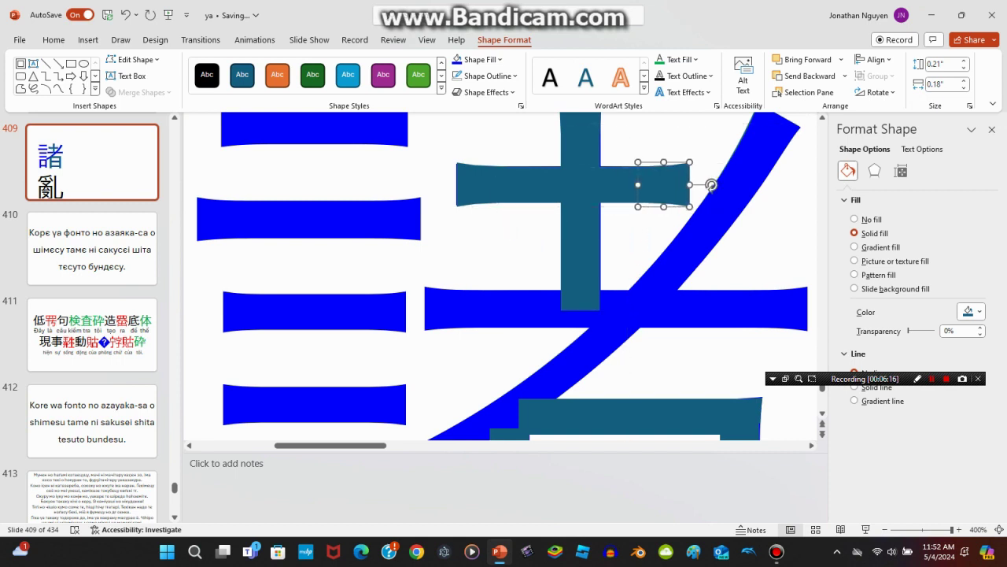
scroll(707, 184, up, 2)
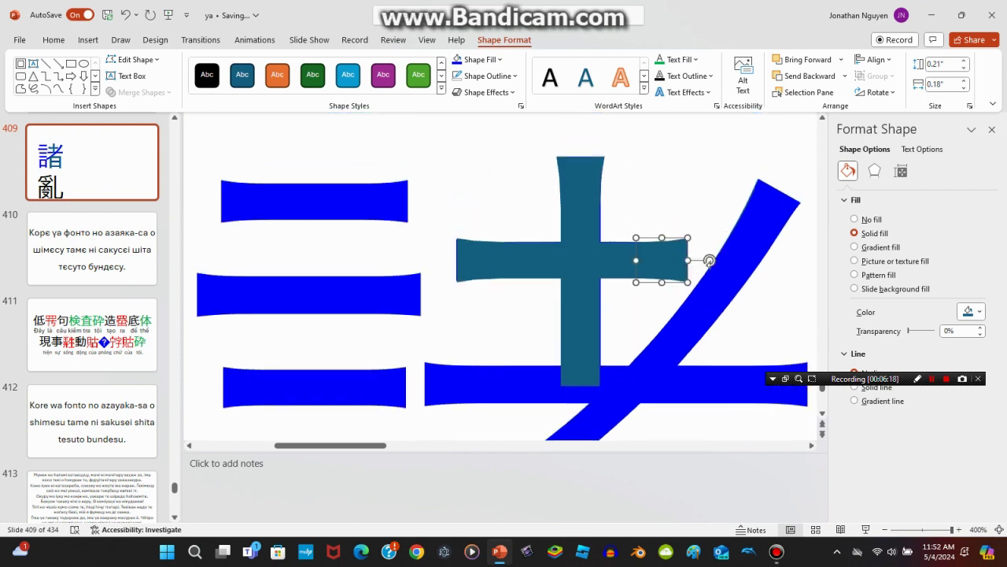
scroll(616, 277, down, 2)
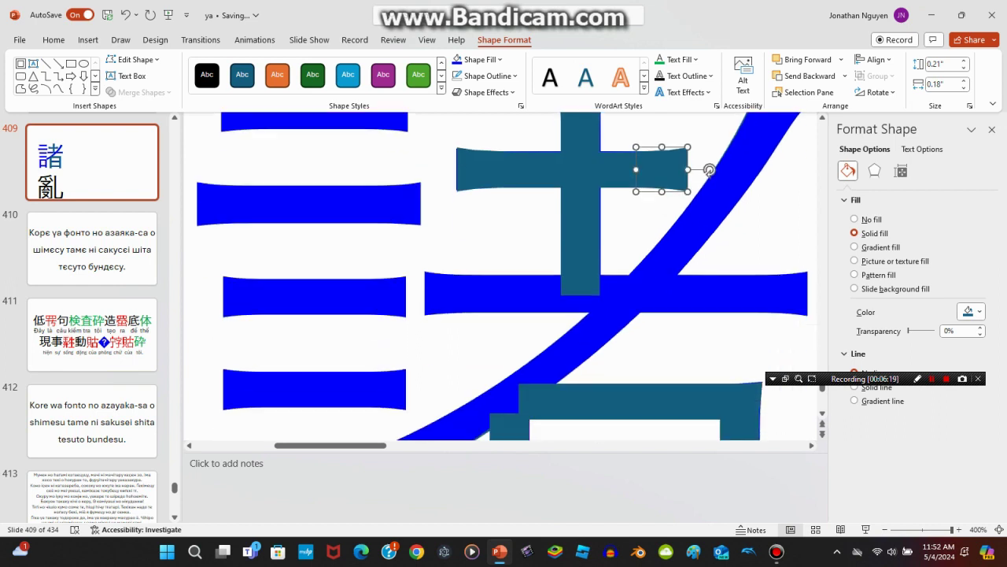
Copy the three crossbar pieces onto the middle stroke and group them.
shift+click(482, 169)
shift+click(535, 170)
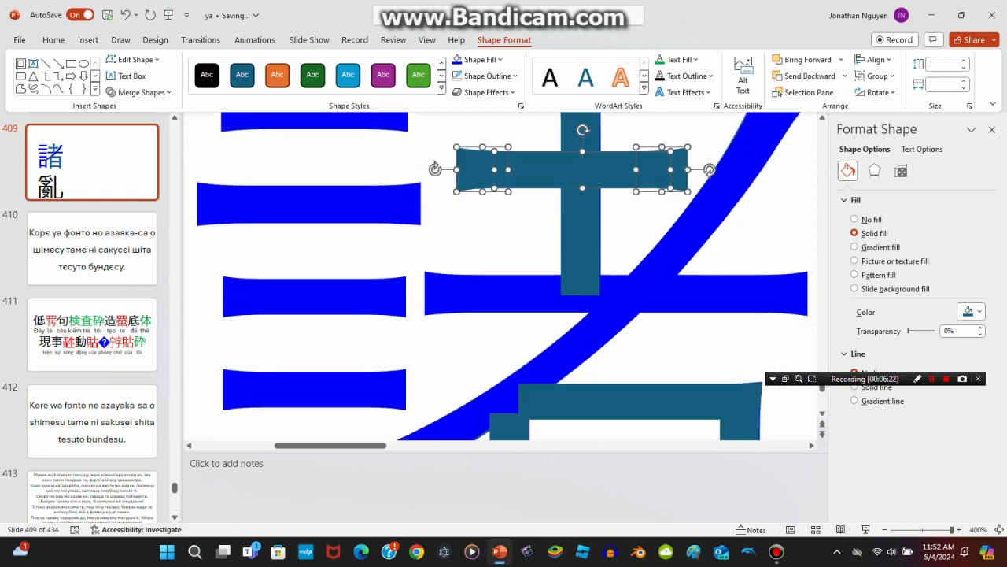
key(ctrl+d)
drag(614, 209, 543, 293)
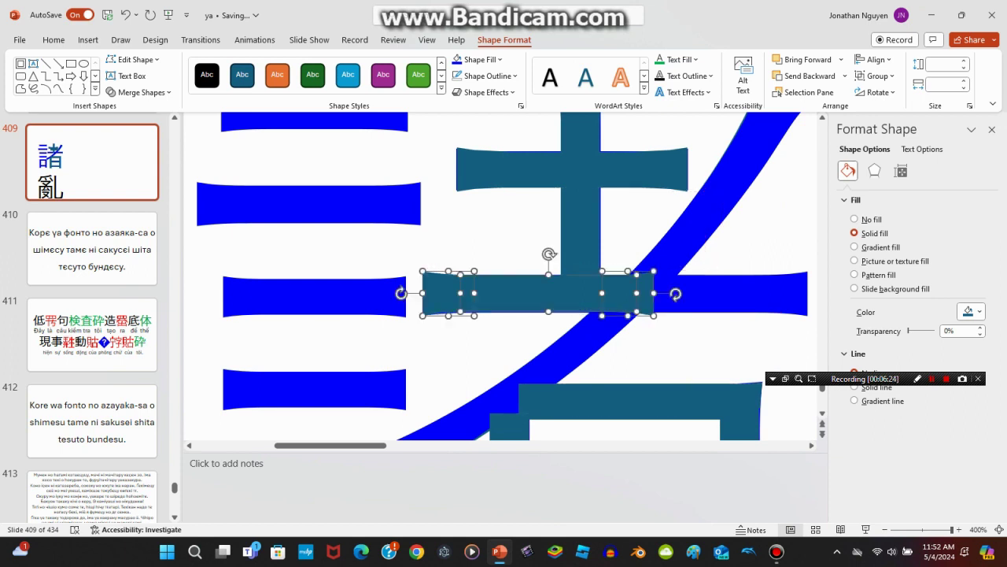
key(ctrl+Up)
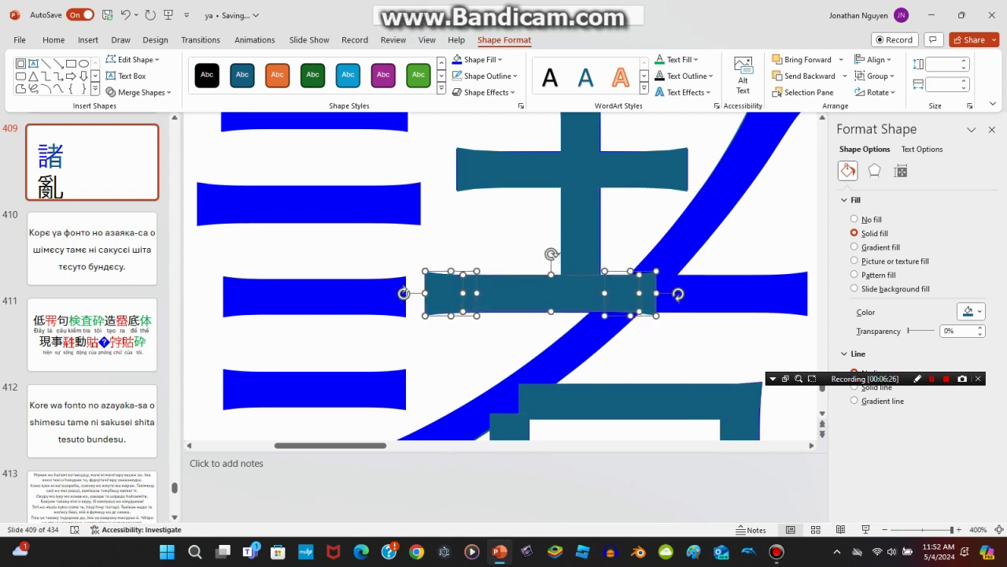
key(ctrl+g)
Stretch the copied crossbar to 1.44 inches by moving its right end and widening the middle bar.
click(650, 293)
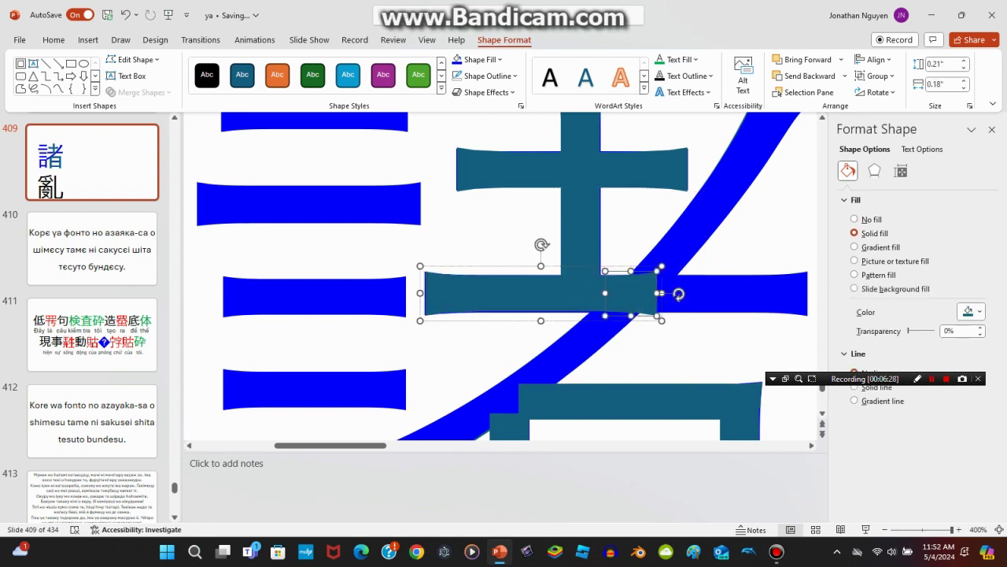
drag(678, 294, 816, 292)
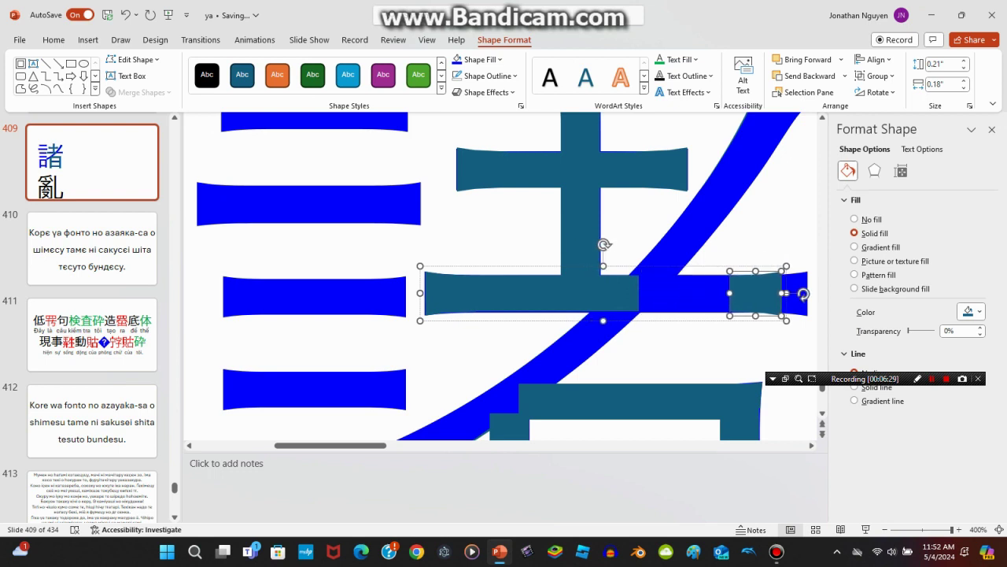
key(ctrl+Right)
key(ctrl+Right)
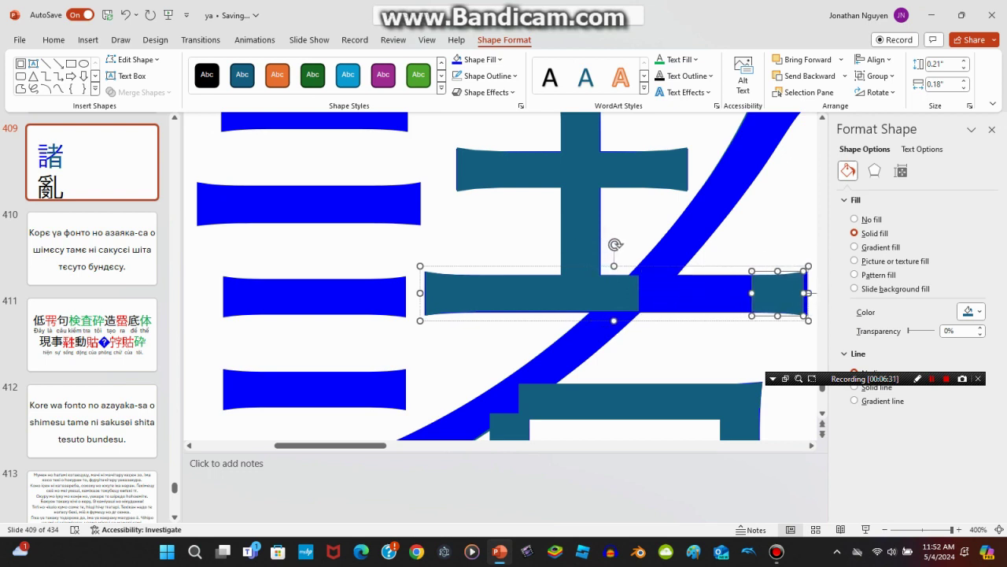
key(ctrl+Right)
key(ctrl+Right)
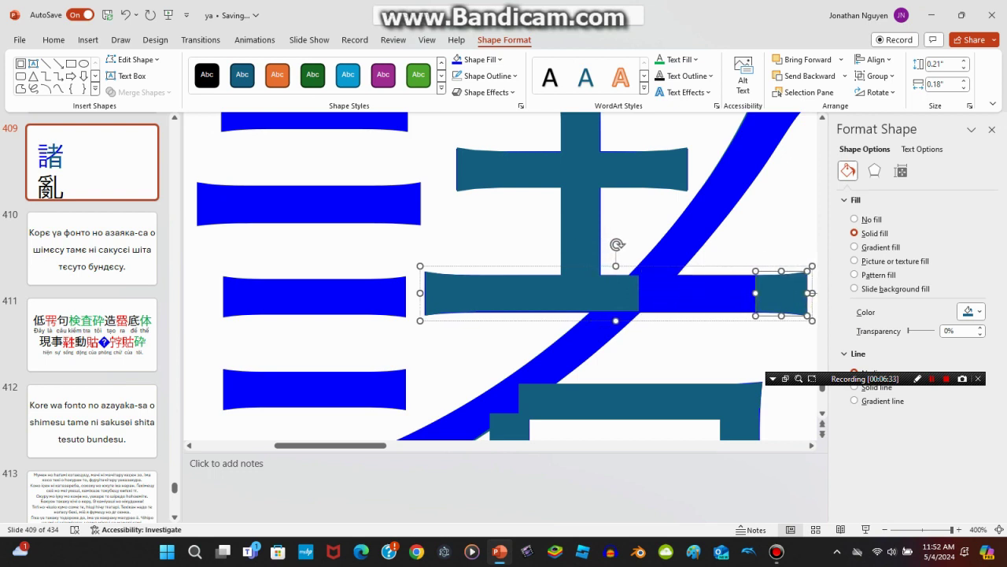
key(Tab)
key(Tab)
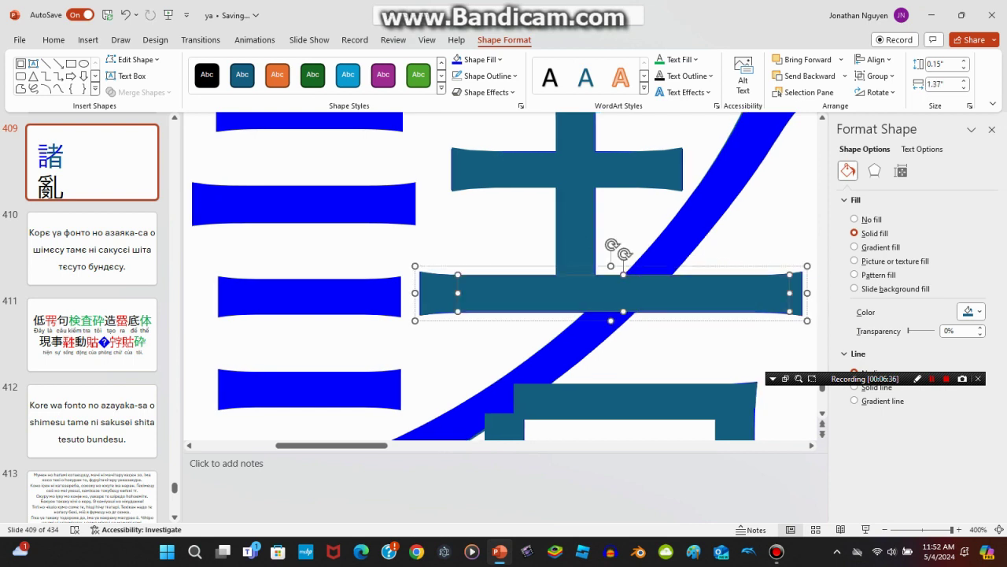
key(shift+Right)
key(shift+Right)
key(shift+Right)
scroll(504, 276, down, 1)
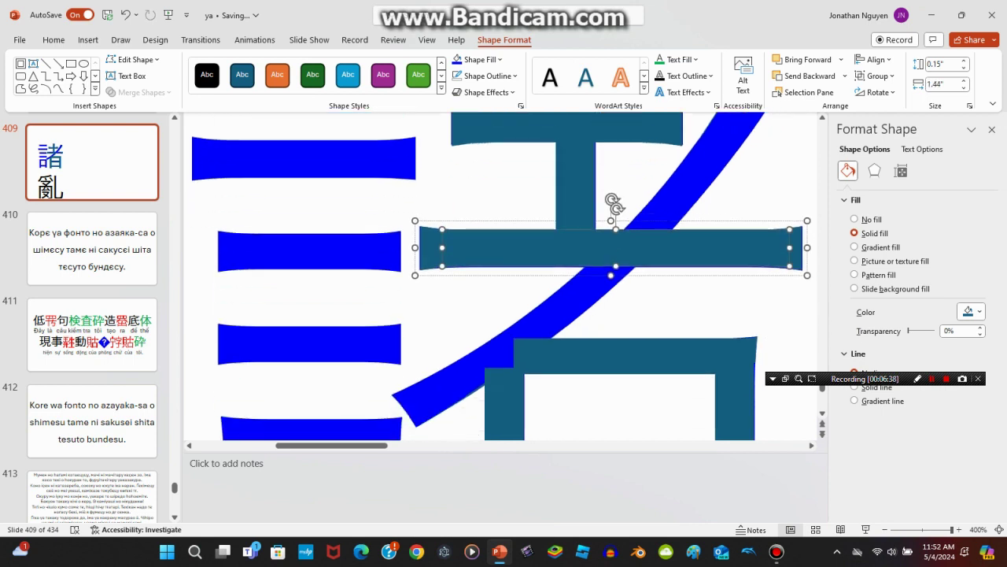
scroll(613, 203, down, 10)
Send the shape back one layer and group all the 者 strokes into one object.
click(844, 76)
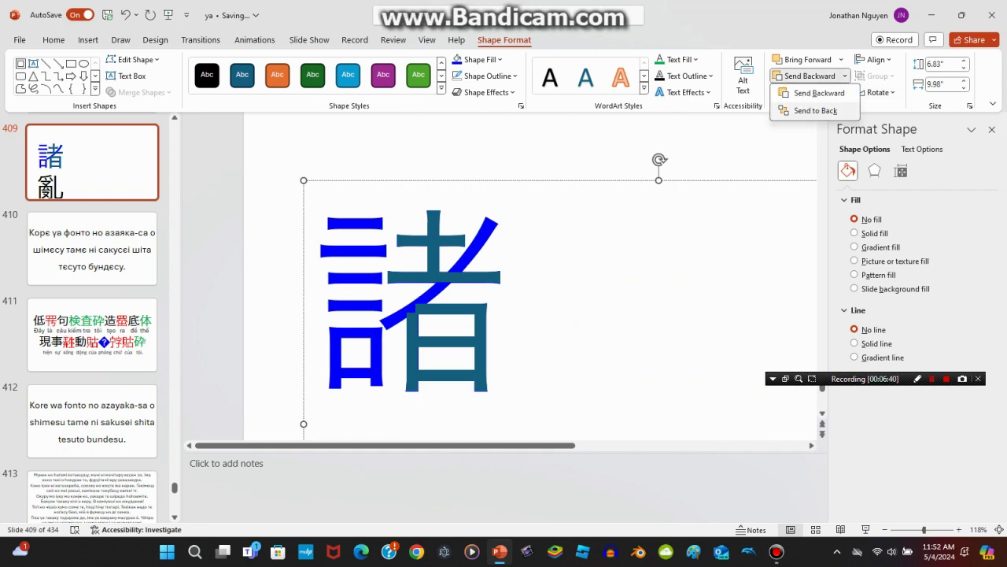
click(803, 110)
click(669, 354)
drag(362, 139, 572, 441)
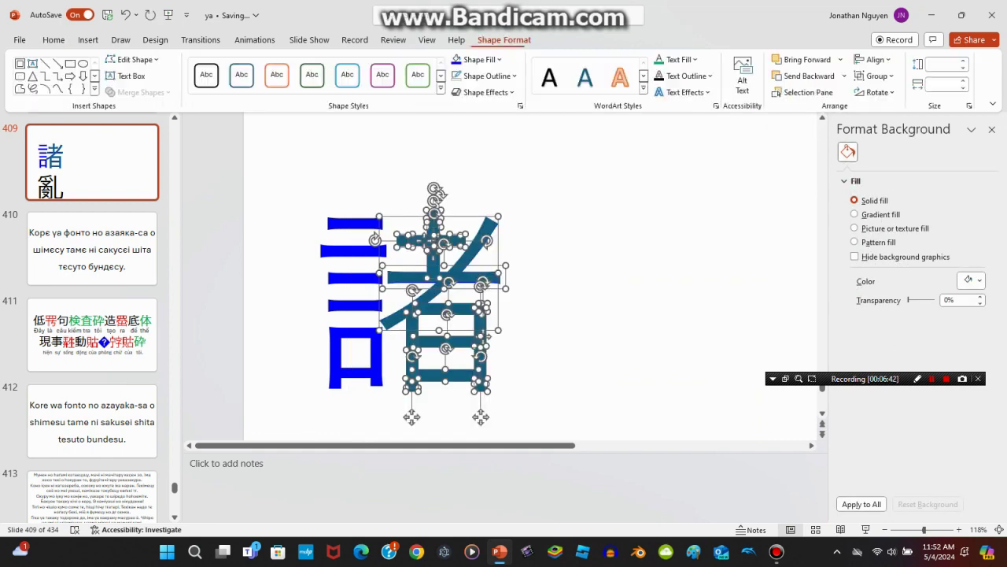
key(ctrl+g)
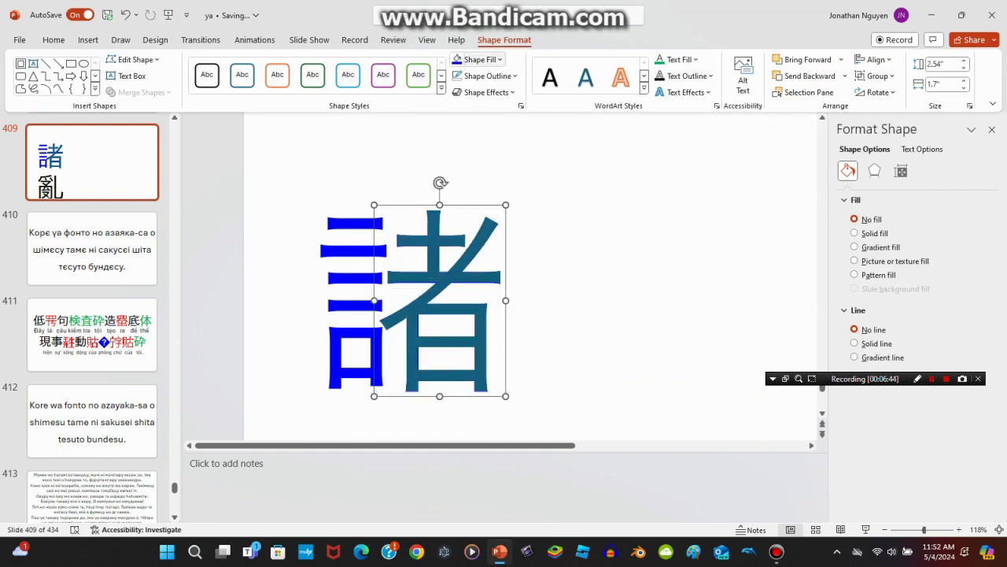
Fill the grouped 者 with solid black.
click(476, 59)
click(477, 91)
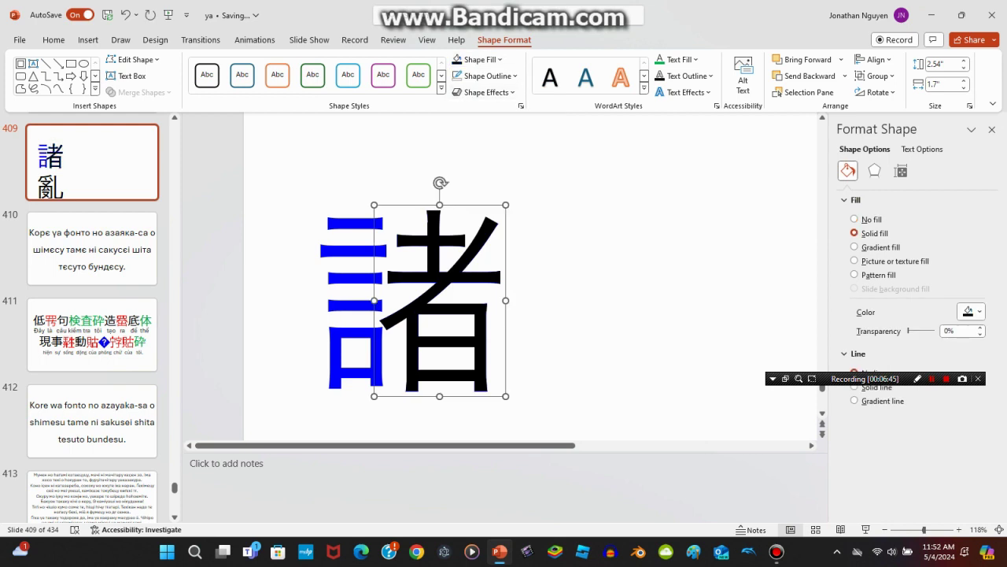
scroll(531, 276, down, 1)
Delete the line break and 諸, leaving 亂, and colour 亂 blue.
scroll(531, 275, down, 2)
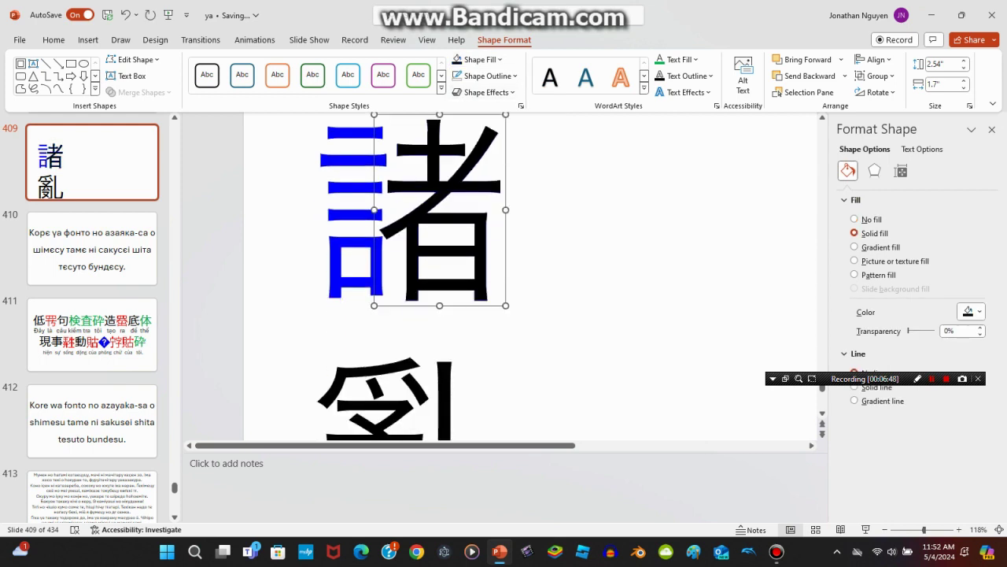
key(BackSpace)
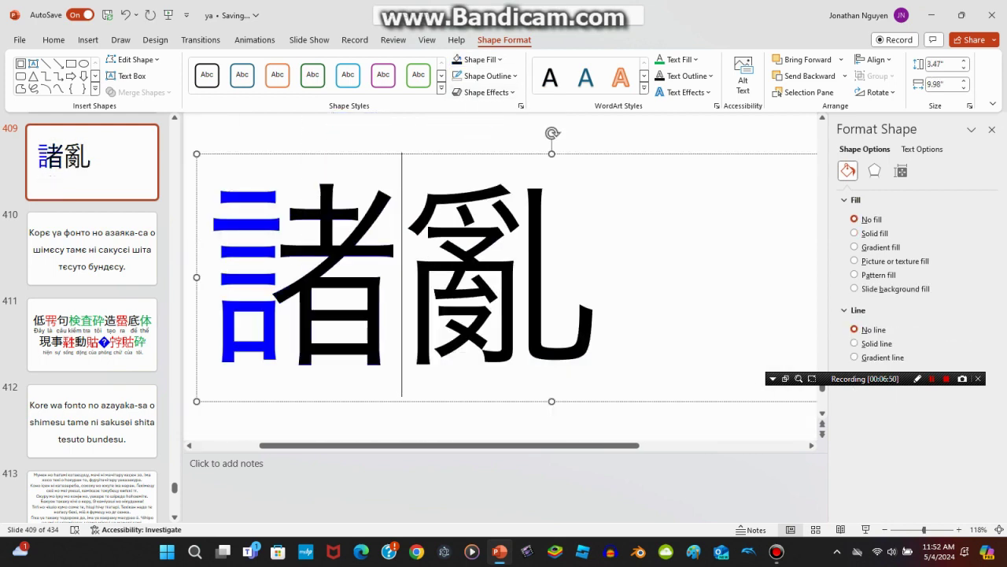
key(BackSpace)
double_click(386, 236)
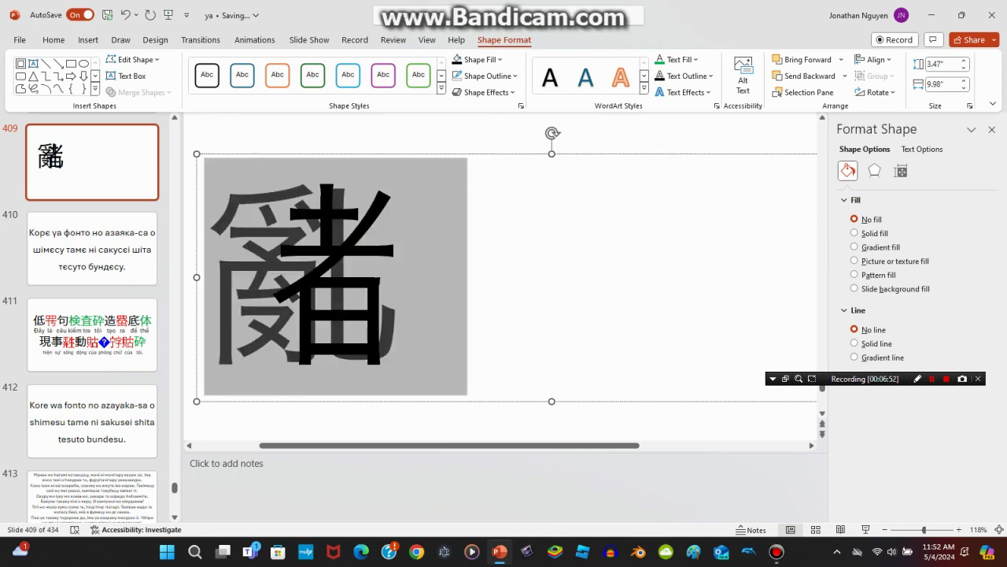
click(696, 59)
click(665, 199)
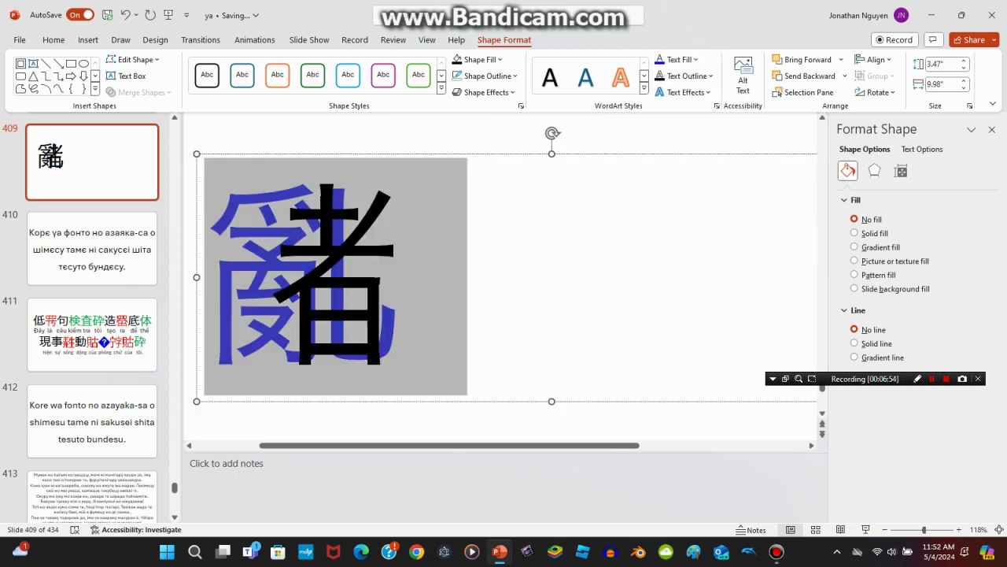
Move the black 者 over 亂's left part and add the small stroke pieces to the selection.
click(334, 268)
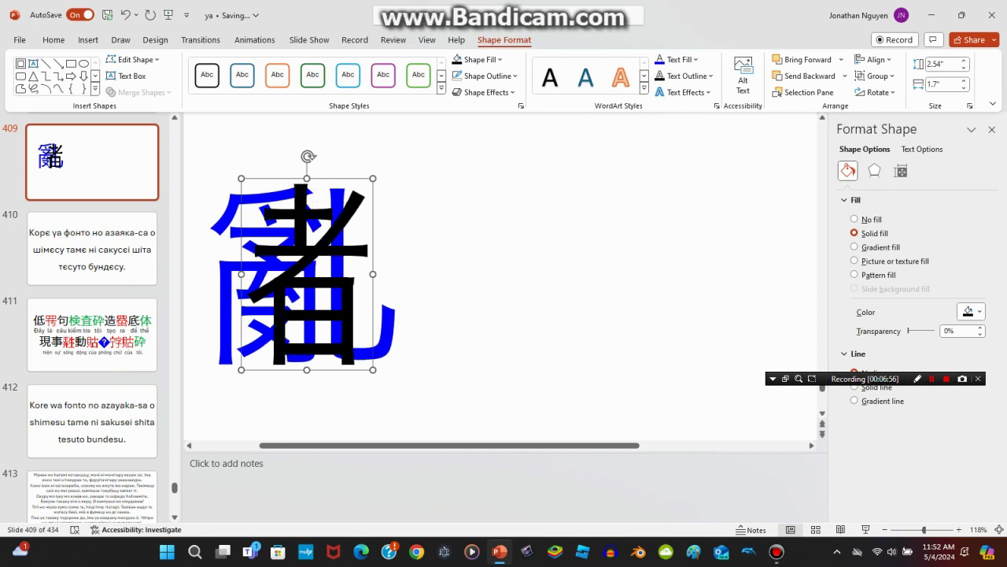
drag(335, 268, 264, 272)
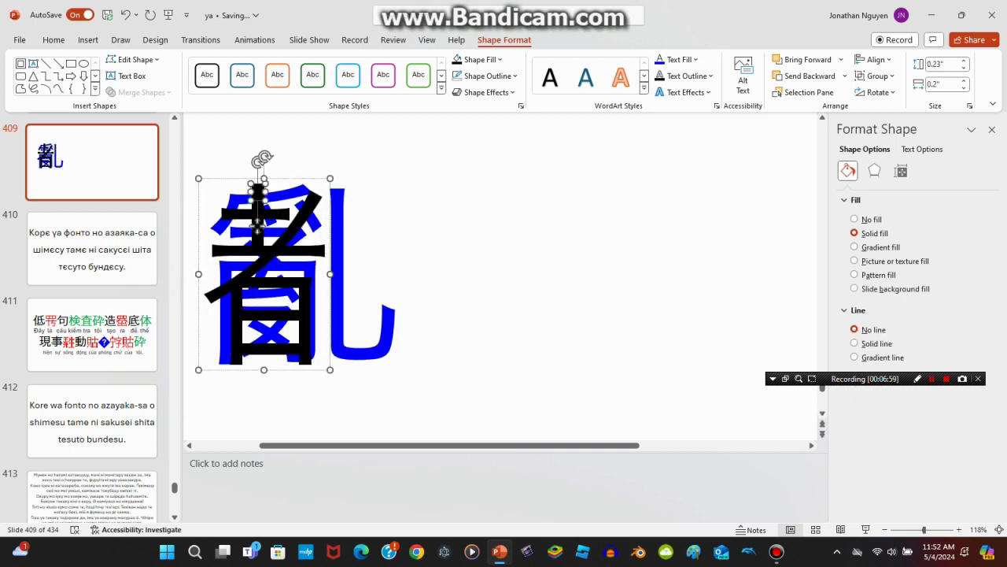
shift+click(270, 229)
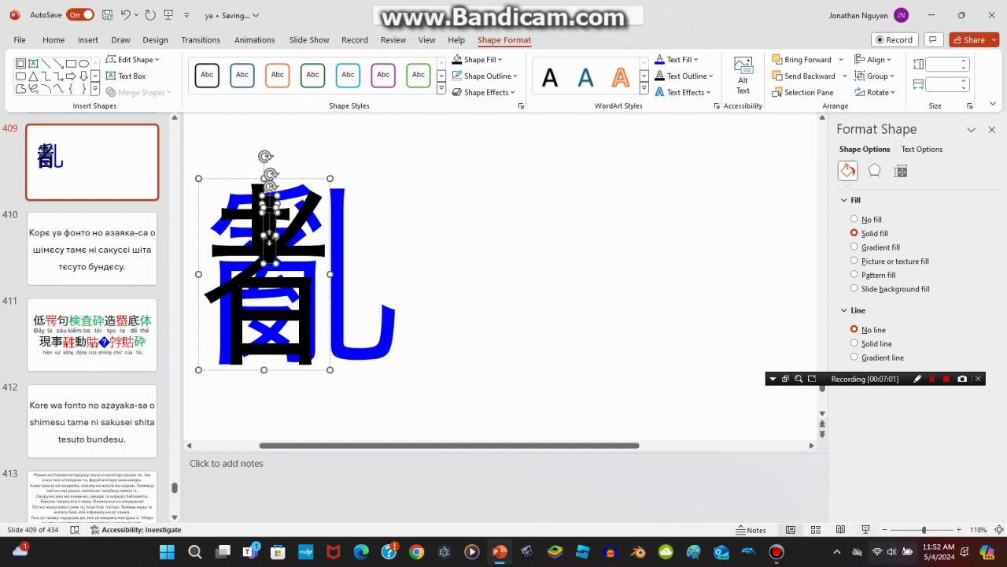
Move the selected strokes onto 亂's right vertical stroke and enlarge the black bar slightly.
scroll(494, 281, up, 10)
drag(499, 315, 728, 295)
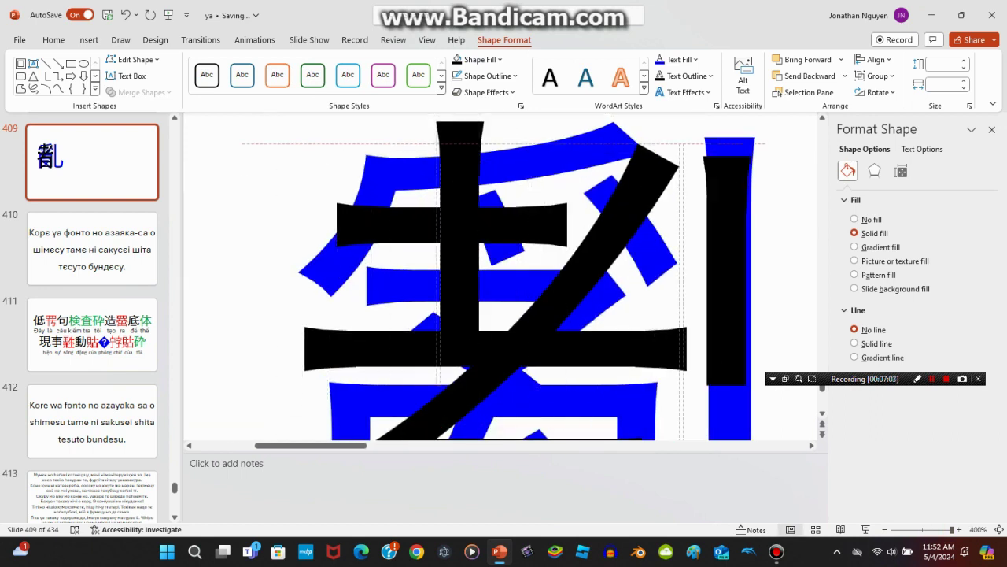
key(Up)
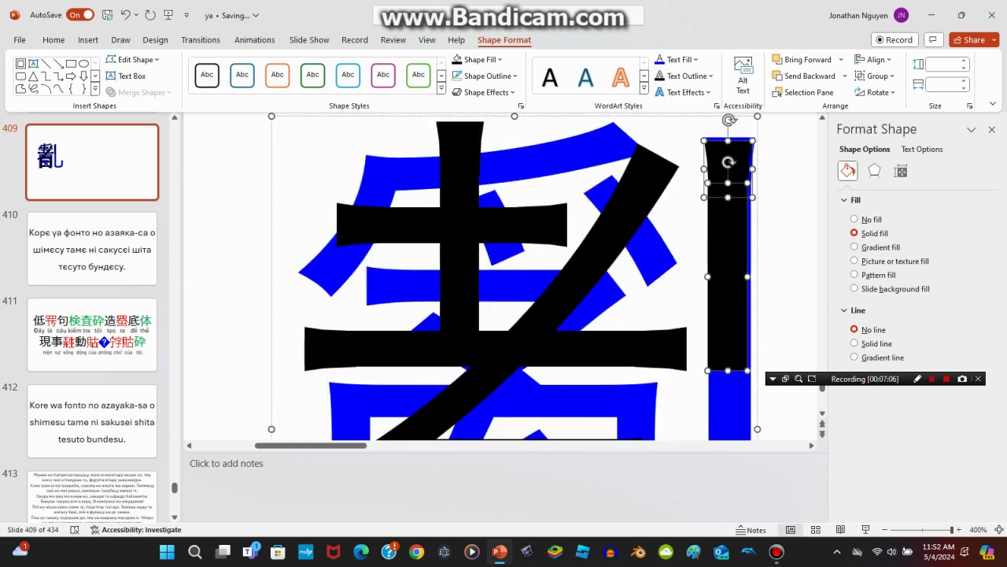
key(Up)
key(Up)
key(Up)
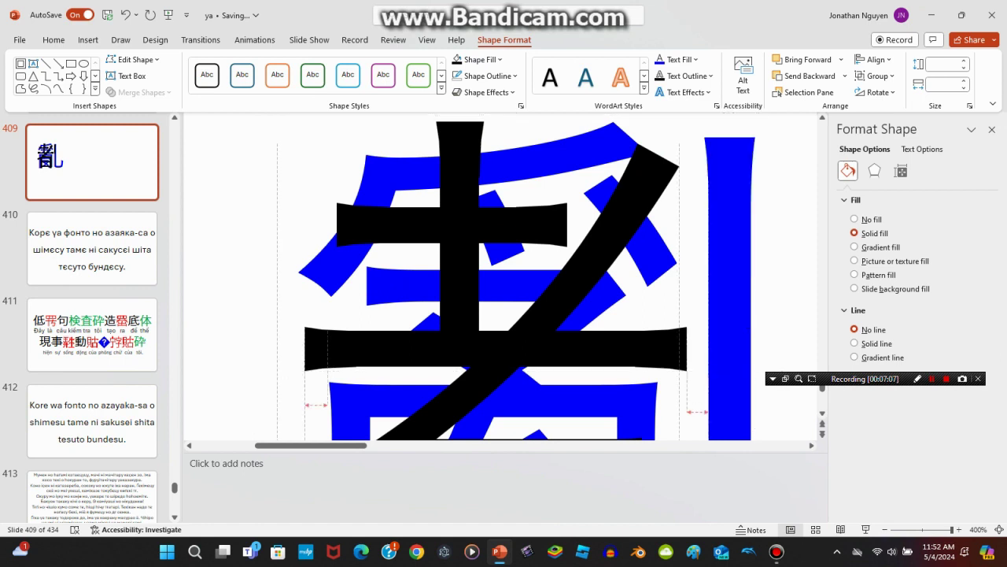
key(shift+Right)
key(shift+Down)
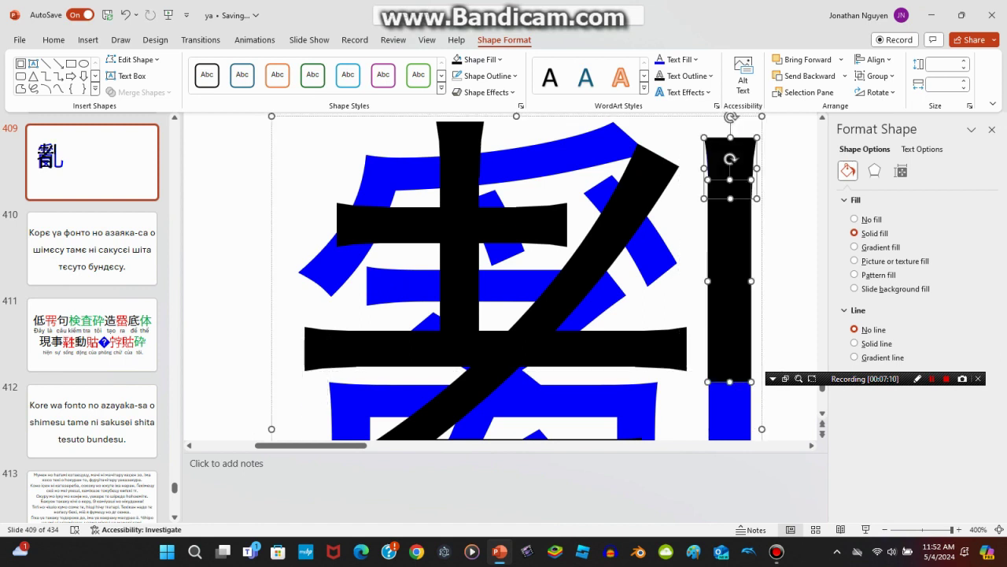
Select the right vertical bar, undo its edits until it disappears, then restore it.
key(Tab)
key(Tab)
key(Tab)
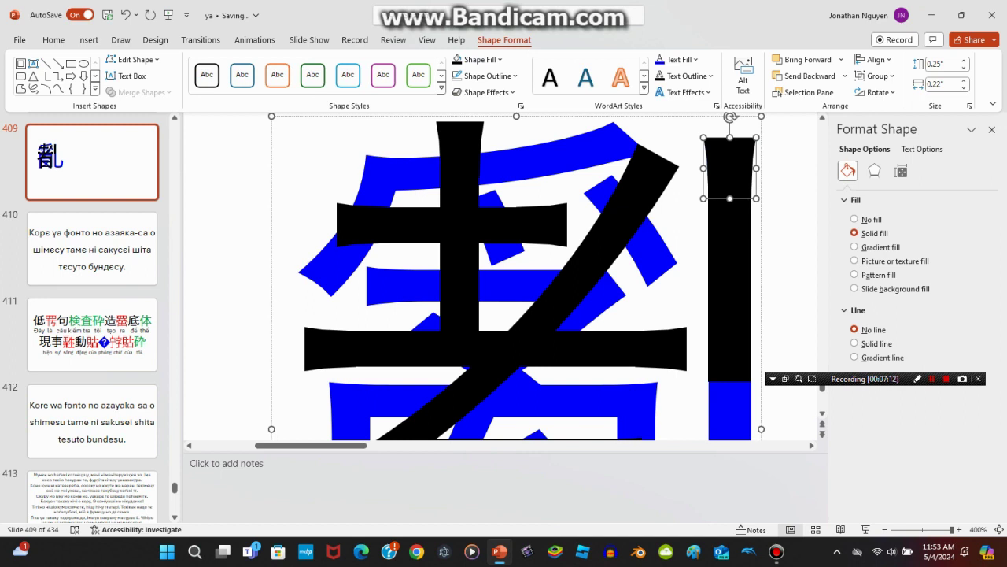
key(Tab)
key(Tab)
key(Tab)
key(Tab)
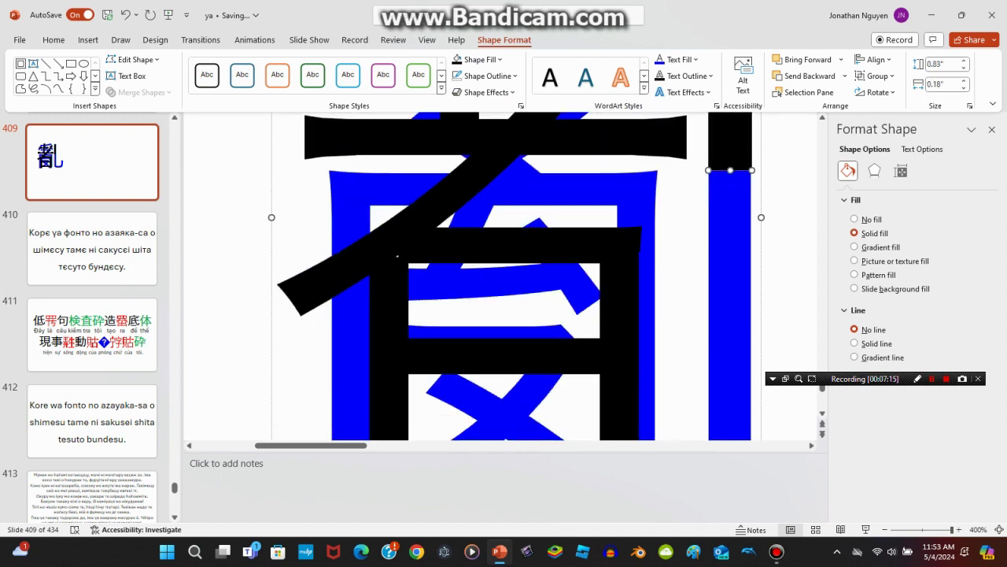
key(Tab)
key(Tab)
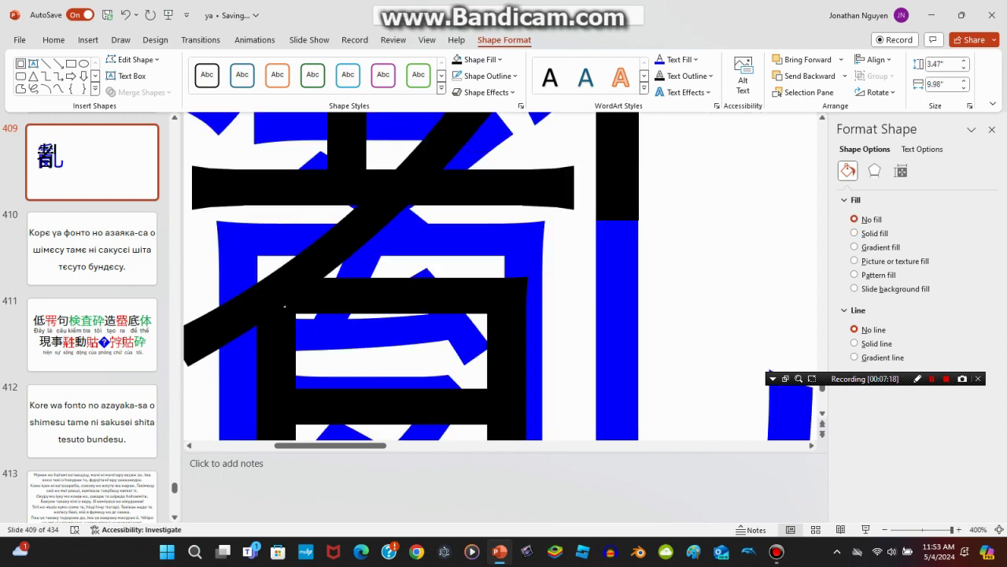
key(Tab)
key(Tab)
key(Tab)
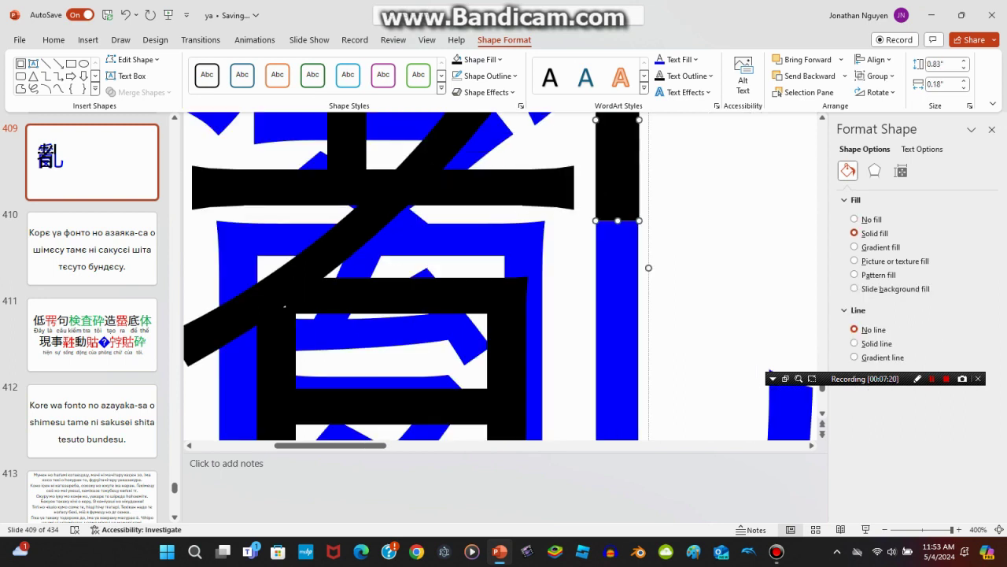
key(Tab)
key(ctrl+z)
key(ctrl+z)
key(ctrl+z)
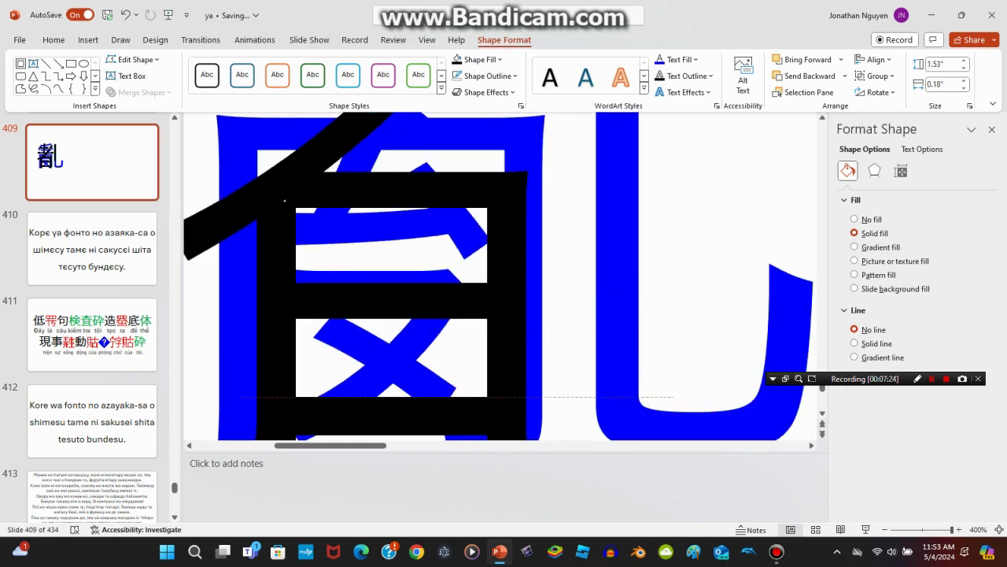
key(ctrl+z)
key(ctrl+z)
key(ctrl+z)
key(ctrl+z)
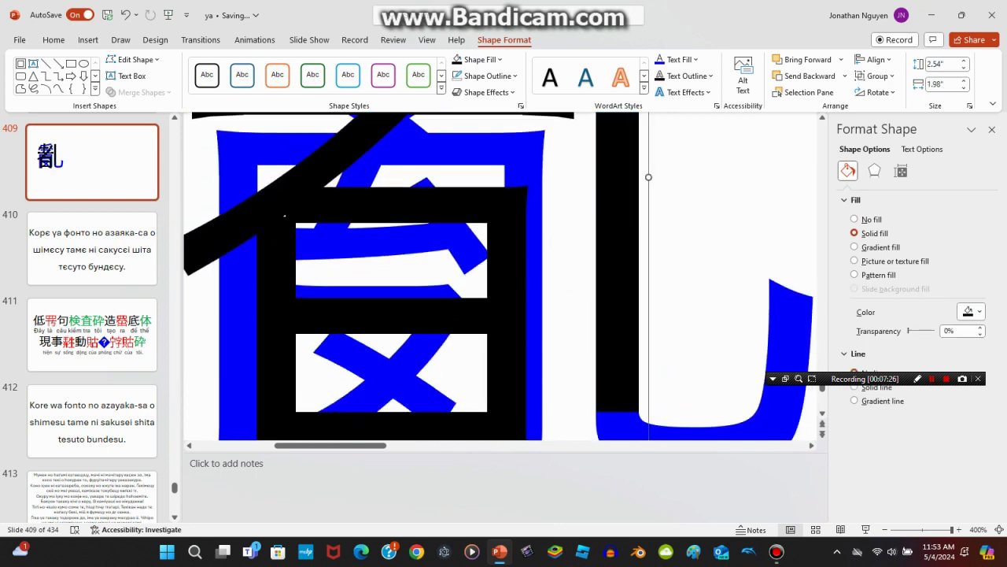
key(ctrl+z)
key(ctrl+z)
key(ctrl+z)
key(ctrl+z)
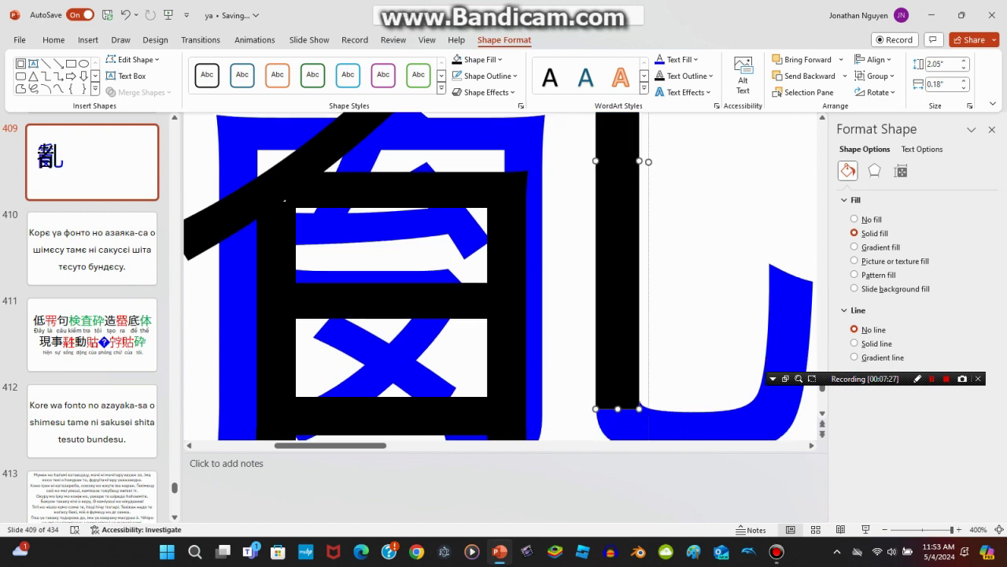
key(ctrl+z)
key(ctrl+y)
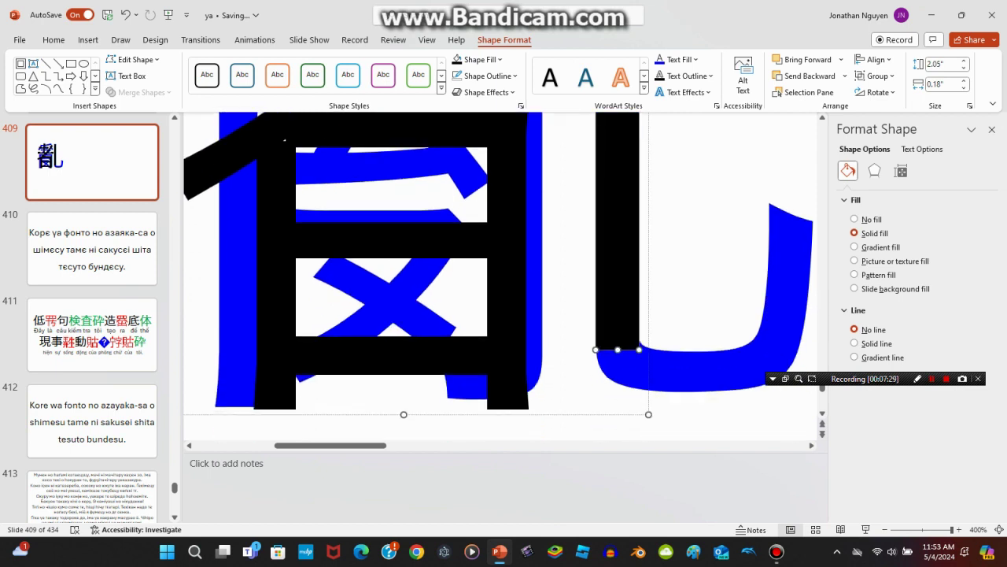
scroll(499, 275, right, 3)
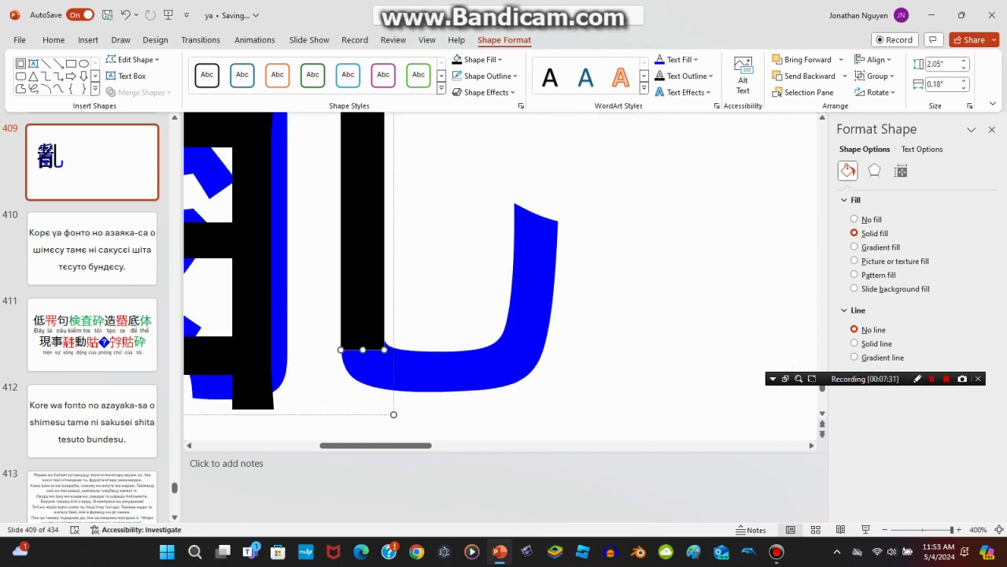
Draw a closed teal freeform over the hook's curved bottom.
click(21, 89)
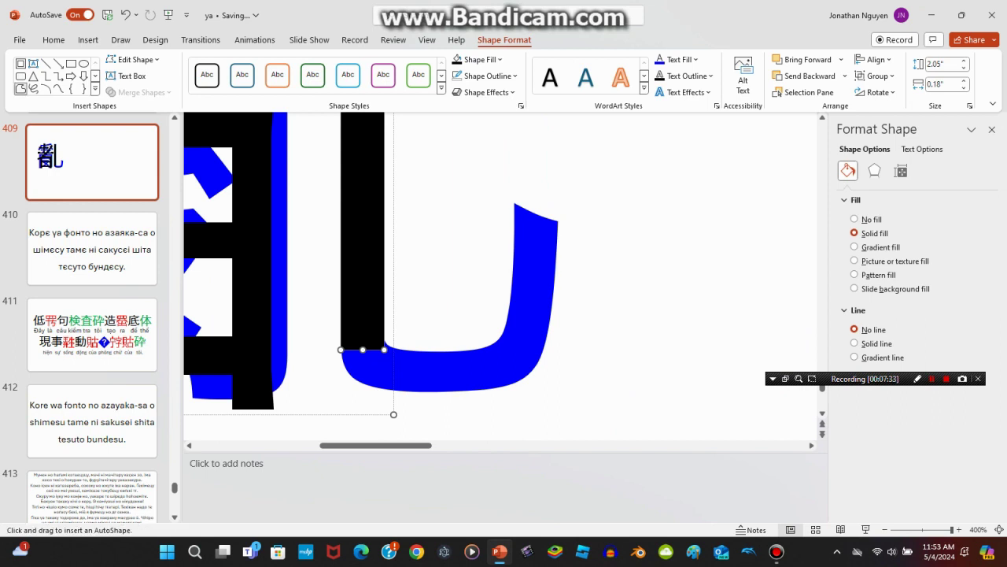
mouse_move(385, 340)
mouse_down()
mouse_move(439, 351)
mouse_move(514, 205)
mouse_move(557, 220)
mouse_move(441, 390)
mouse_up()
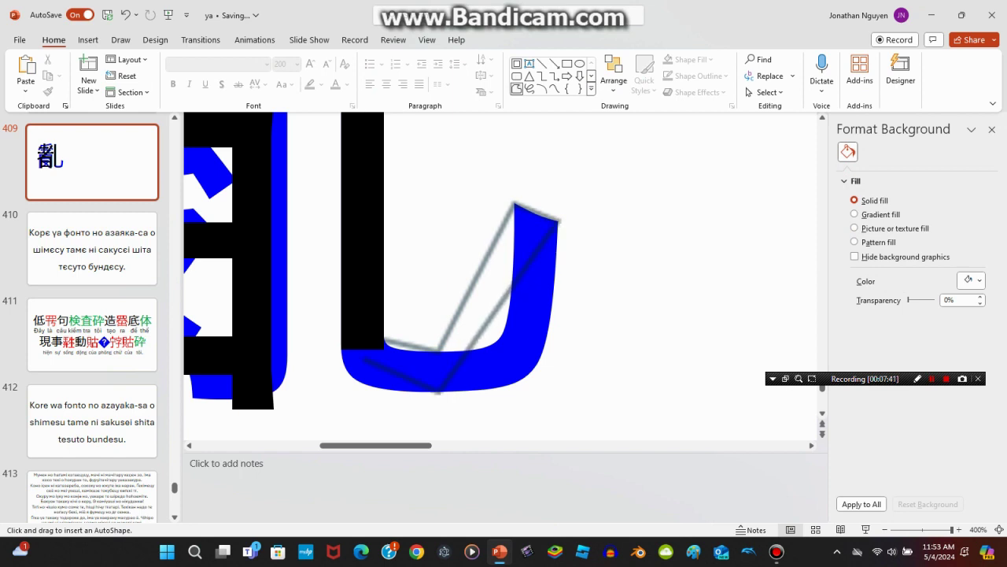
click(340, 350)
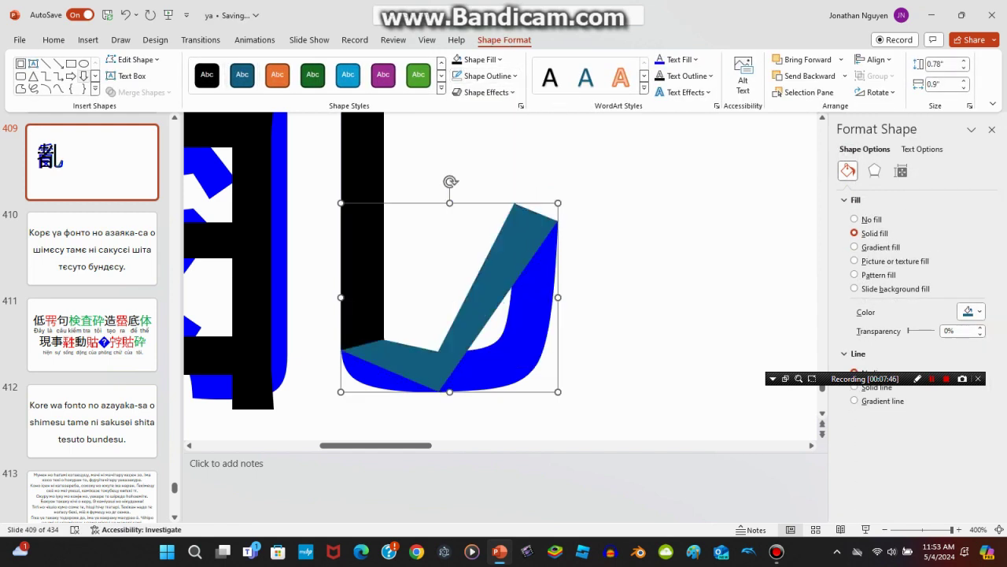
Curve the shape's left end downward and round both sides of its bottom curve.
click(136, 59)
click(145, 93)
click(342, 349)
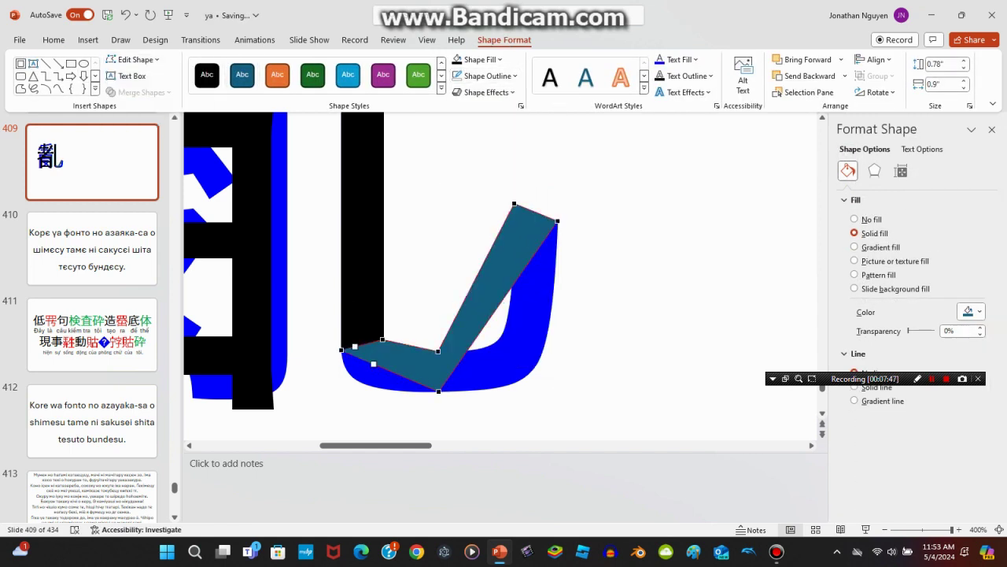
drag(374, 363, 339, 378)
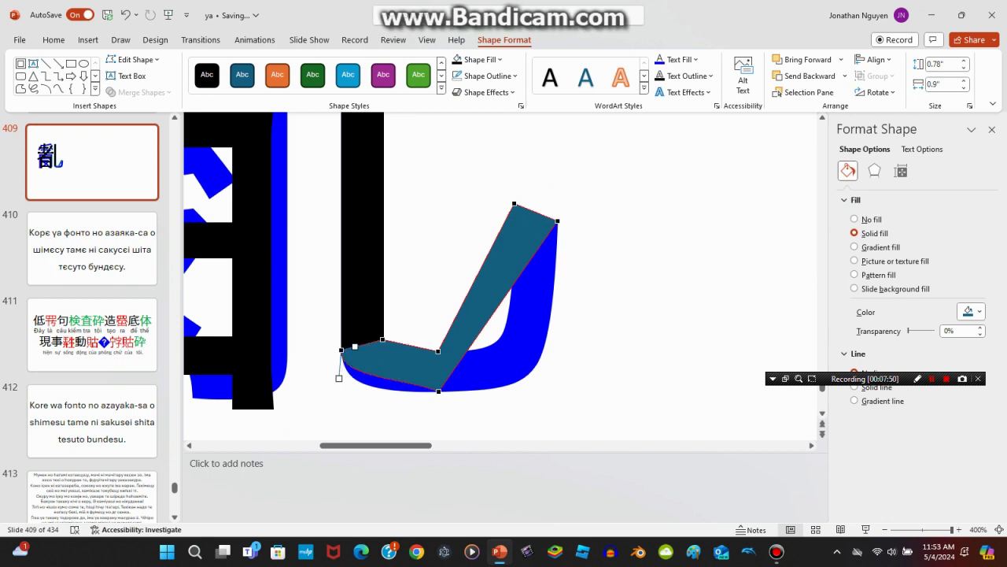
click(439, 391)
drag(407, 378, 368, 393)
drag(478, 335, 530, 390)
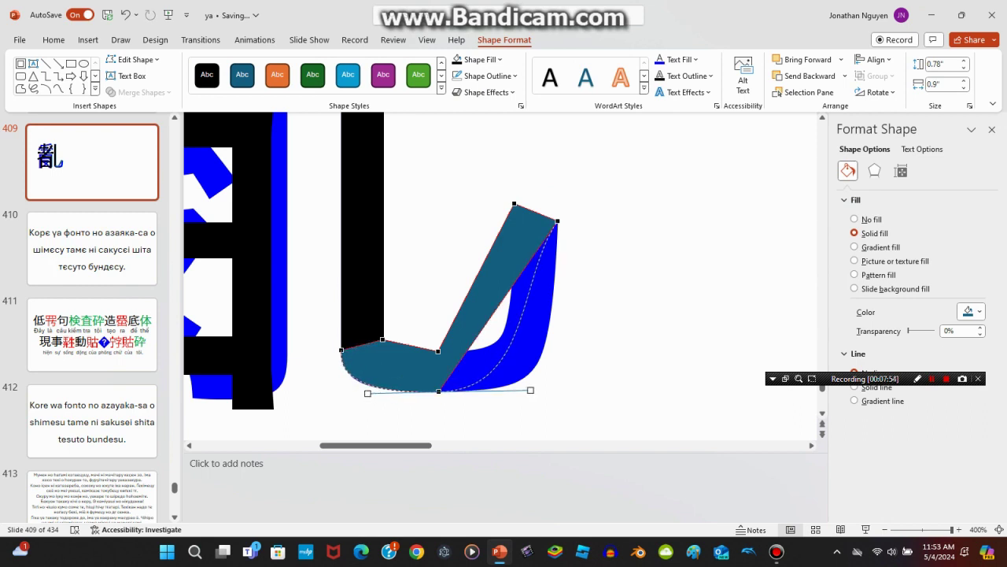
drag(367, 392, 366, 391)
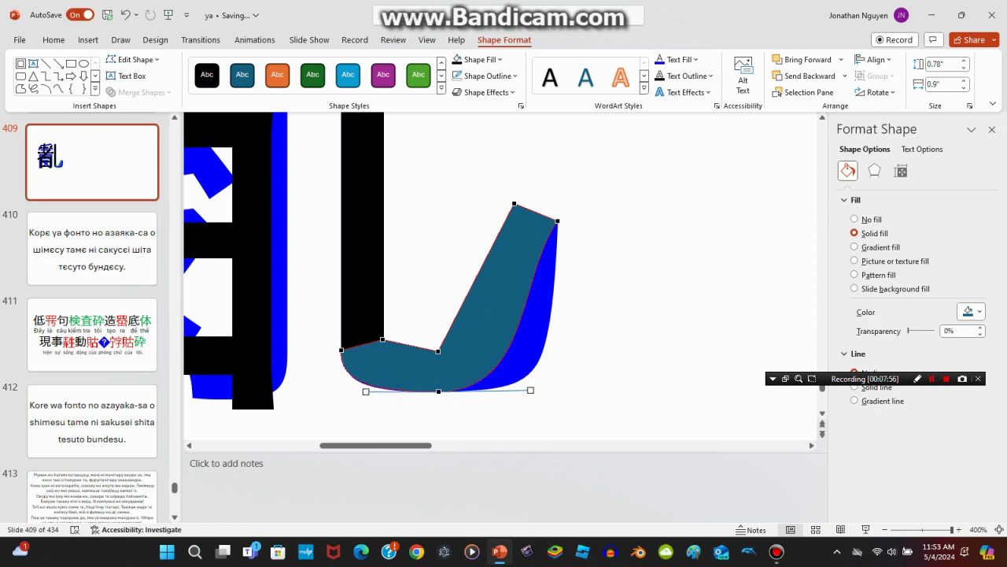
Bow the right edge and shape the inner dip and bottom-right curve.
click(341, 350)
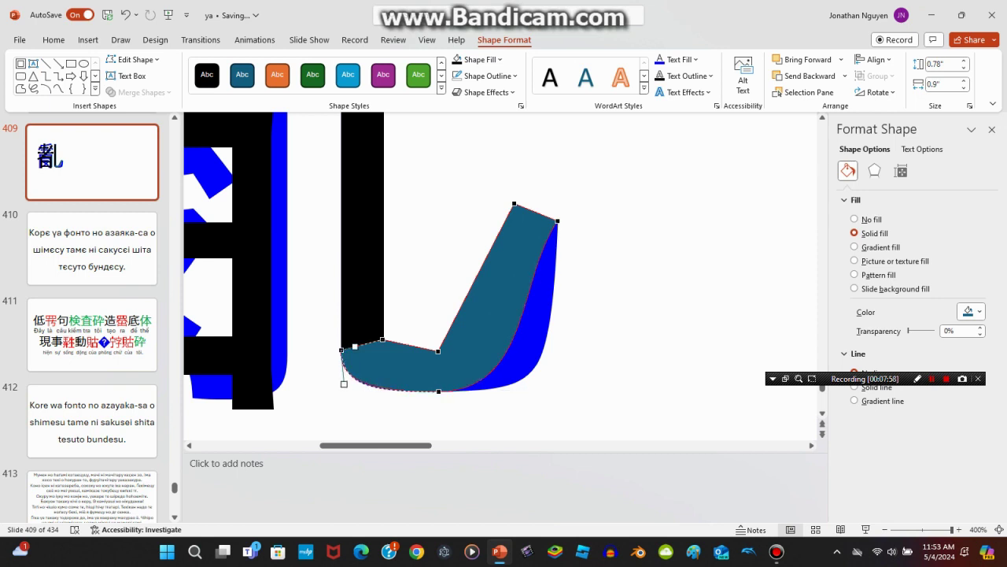
click(558, 221)
mouse_move(553, 279)
mouse_down()
mouse_move(555, 372)
mouse_move(542, 388)
mouse_up()
click(438, 391)
click(382, 339)
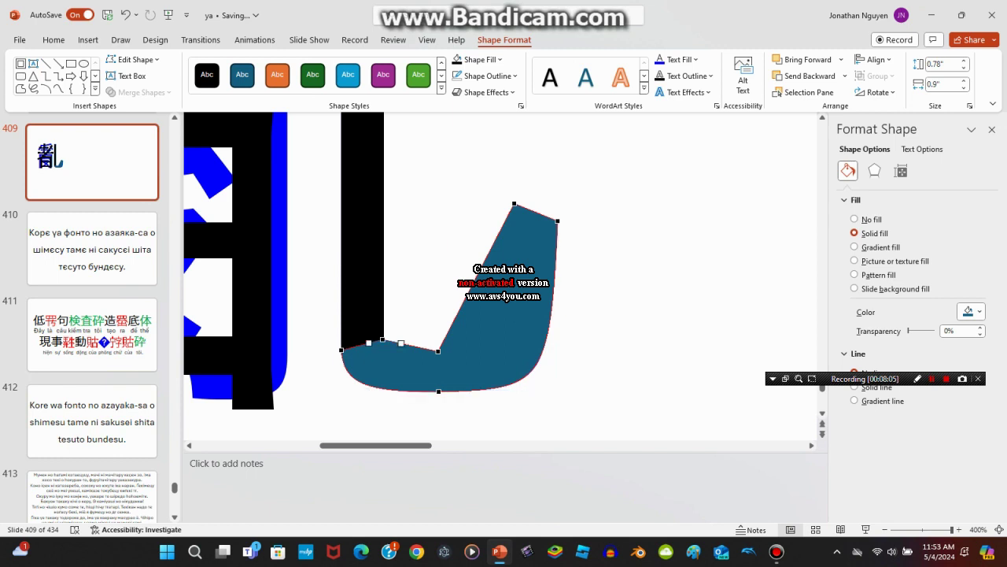
drag(402, 343, 389, 355)
click(438, 351)
drag(464, 301, 510, 355)
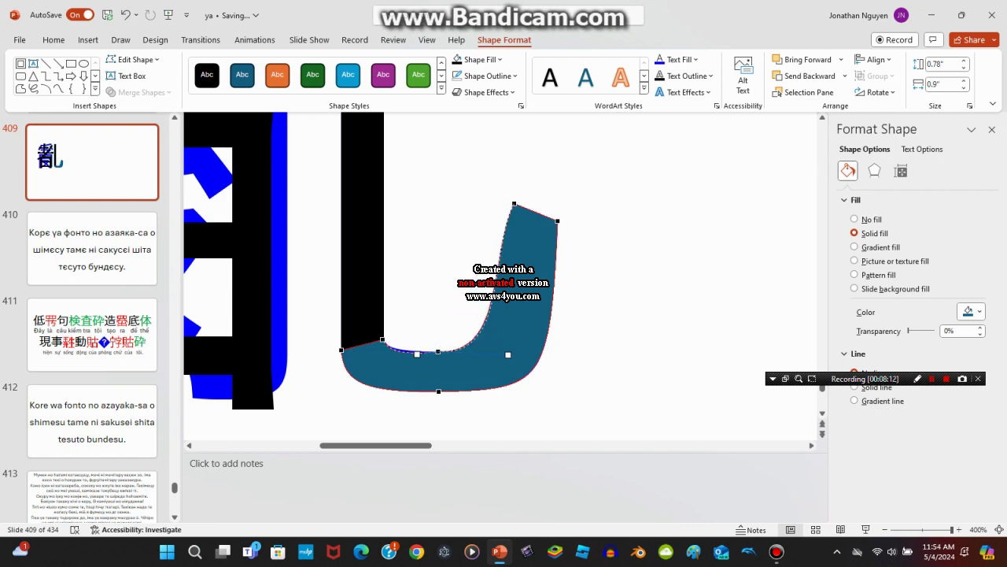
drag(419, 355, 411, 352)
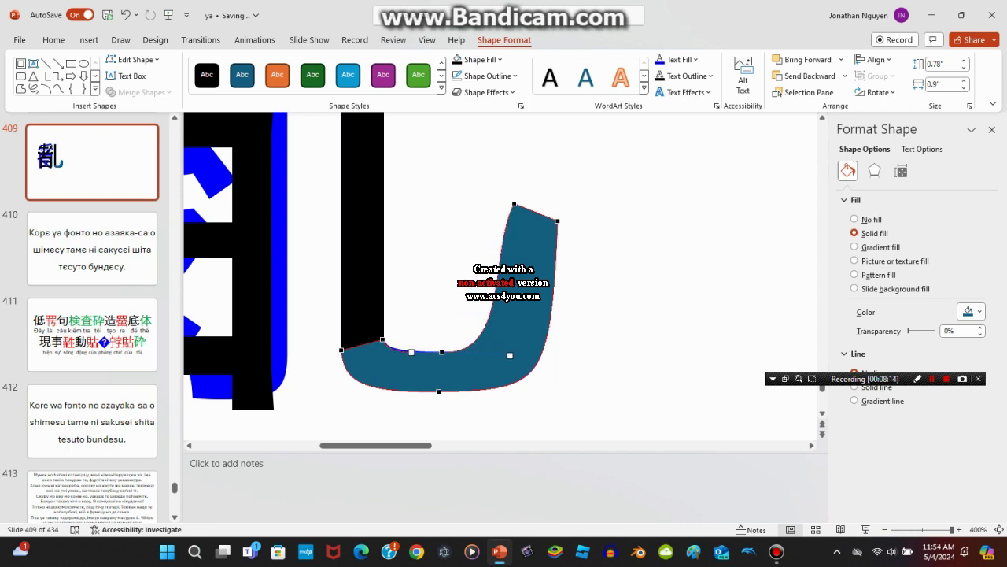
drag(383, 339, 383, 337)
Curve the inner edge down toward the bottom and refine the top vertices.
click(514, 204)
drag(489, 253, 514, 341)
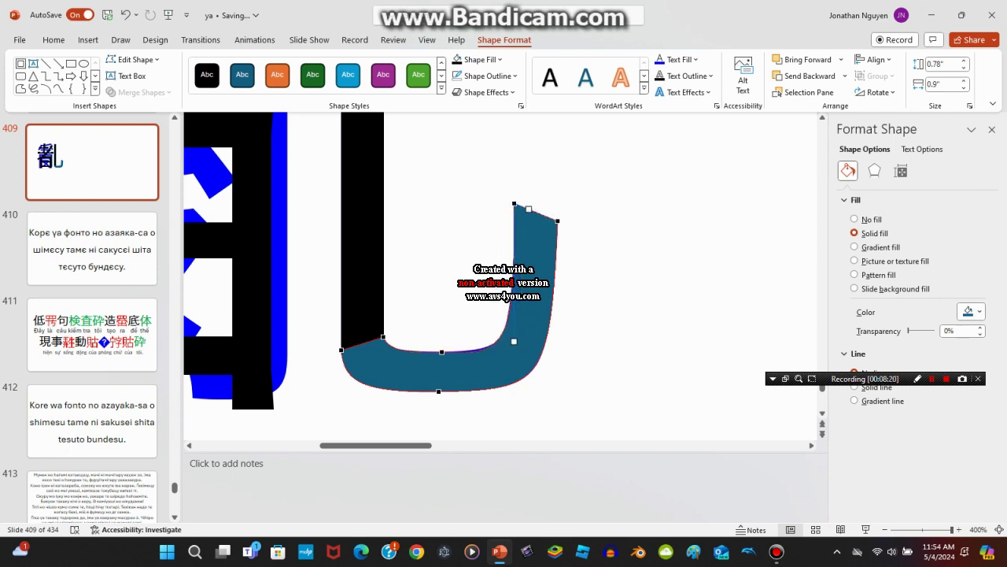
click(441, 352)
drag(510, 355, 511, 351)
click(514, 203)
click(558, 220)
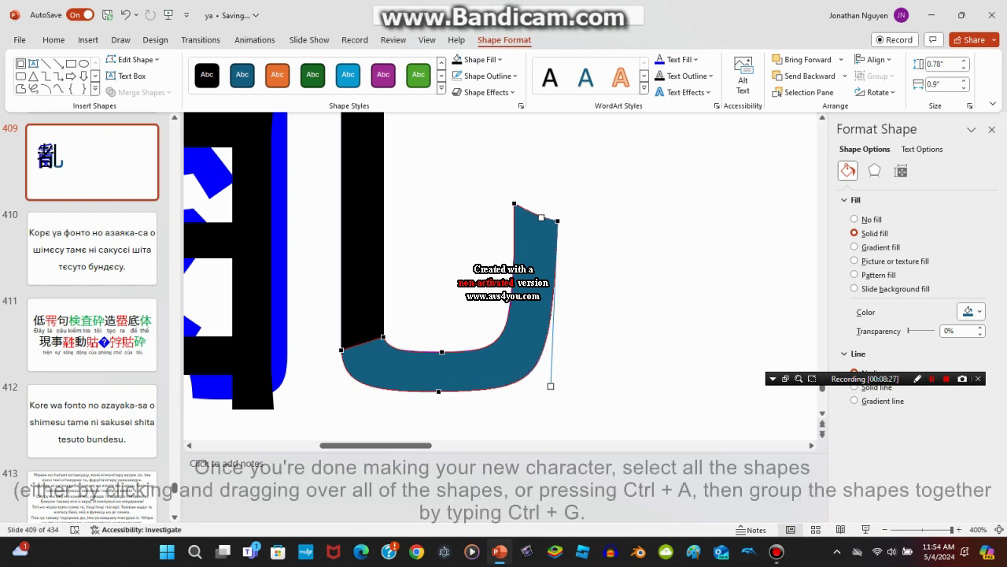
Select every shape of the character, group them into one object, and apply a solid fill.
scroll(503, 275, down, 10)
key(ctrl+a)
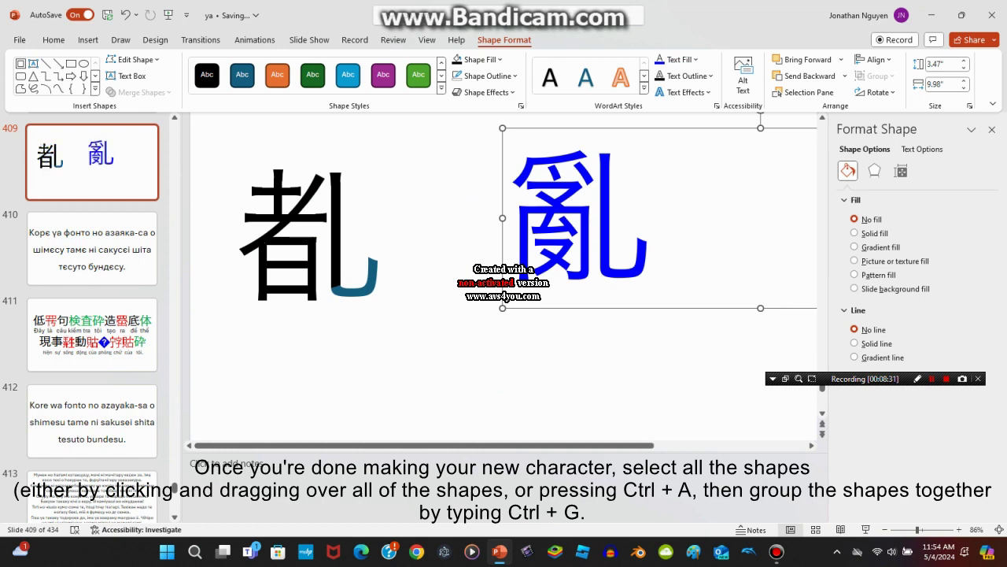
key(ctrl+g)
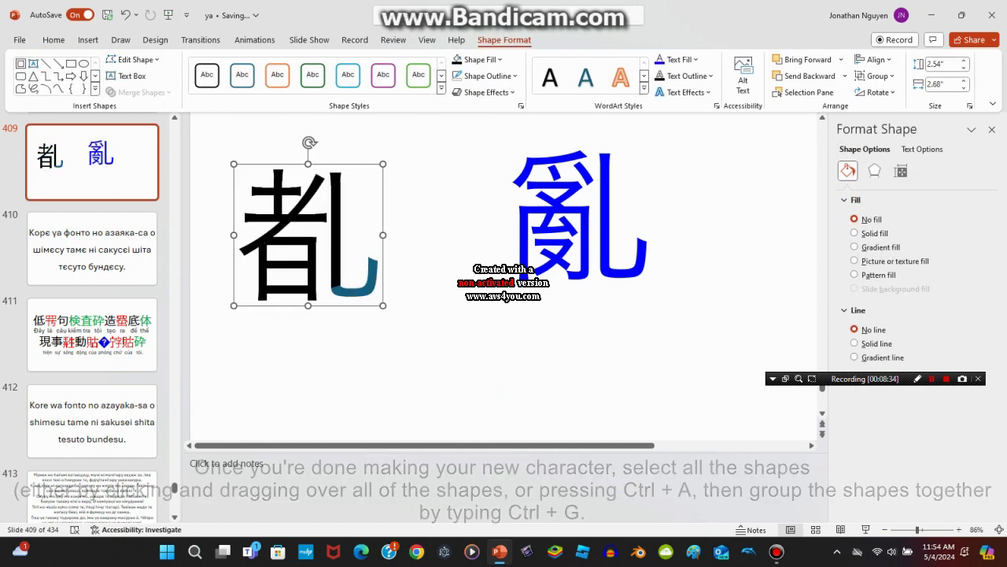
click(854, 233)
right_click(340, 209)
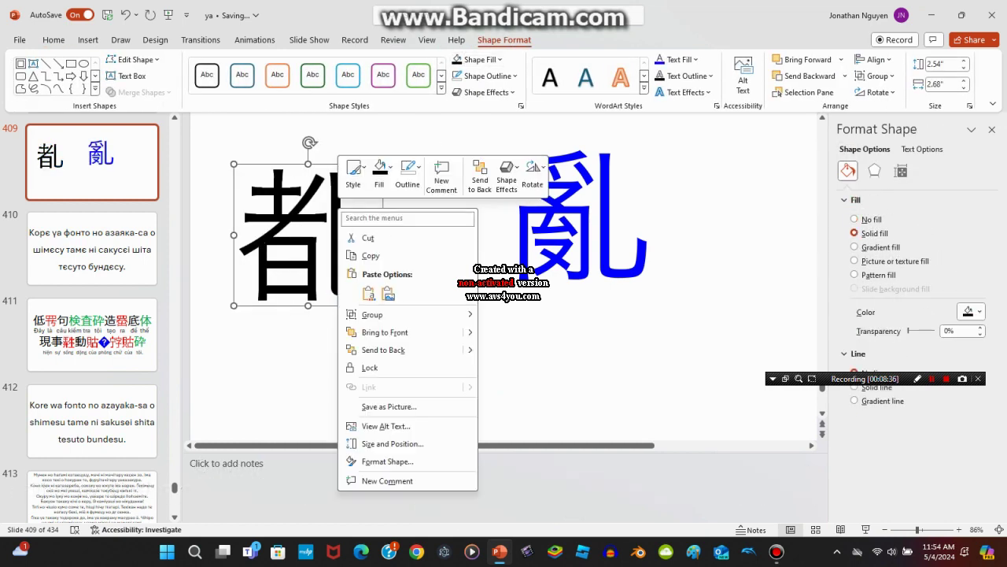
Save the grouped character as the picture do.png.
click(388, 406)
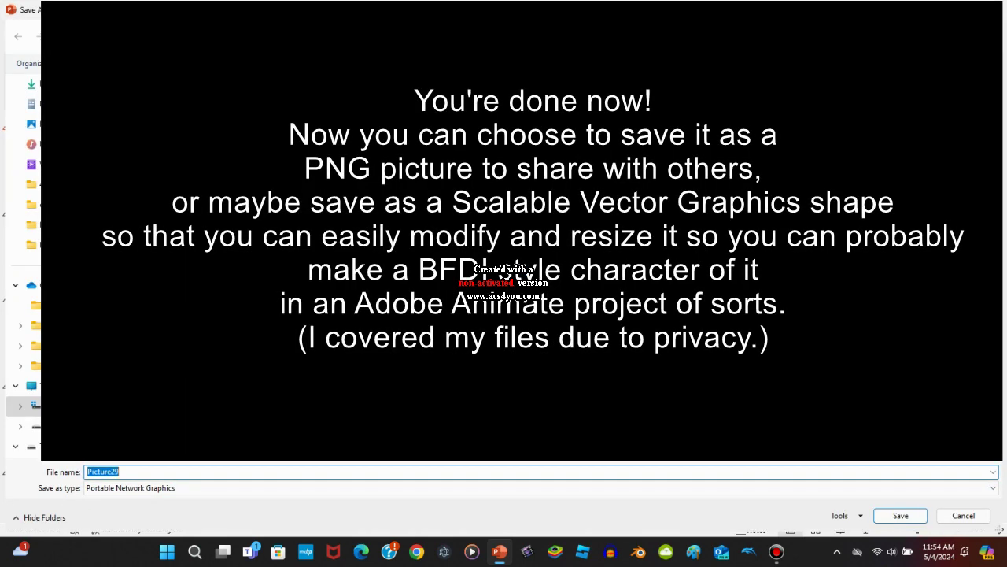
text(do)
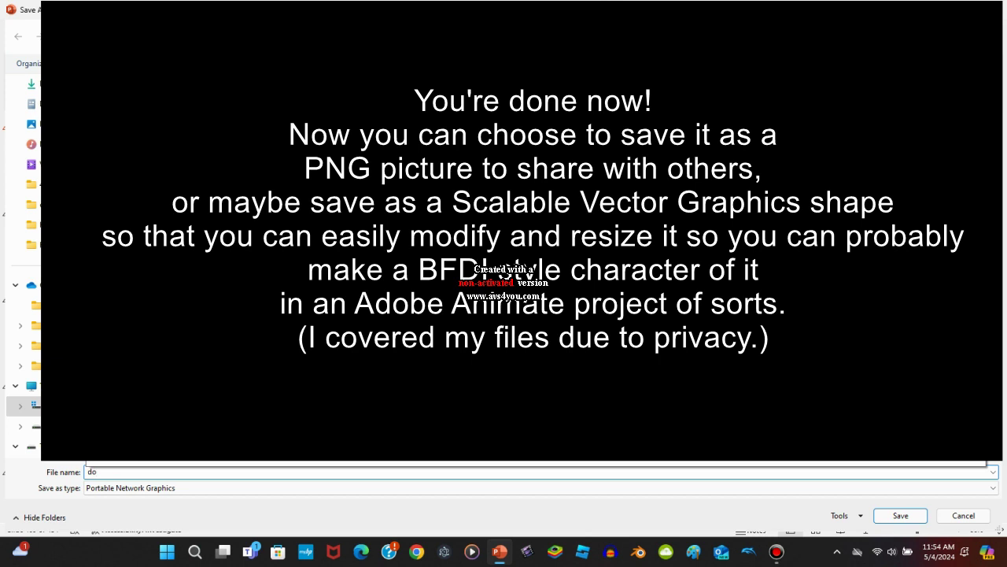
text(.png)
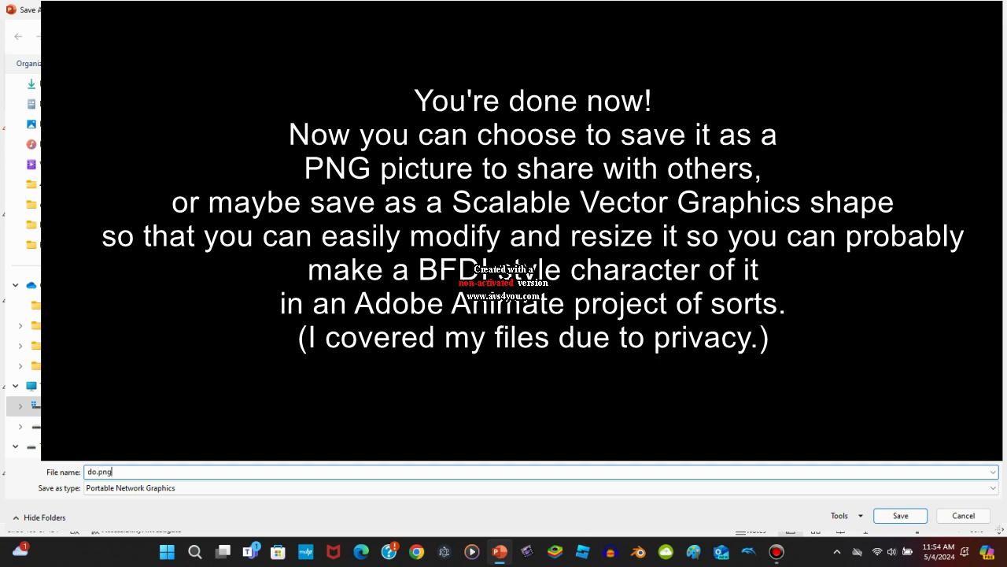
key(Return)
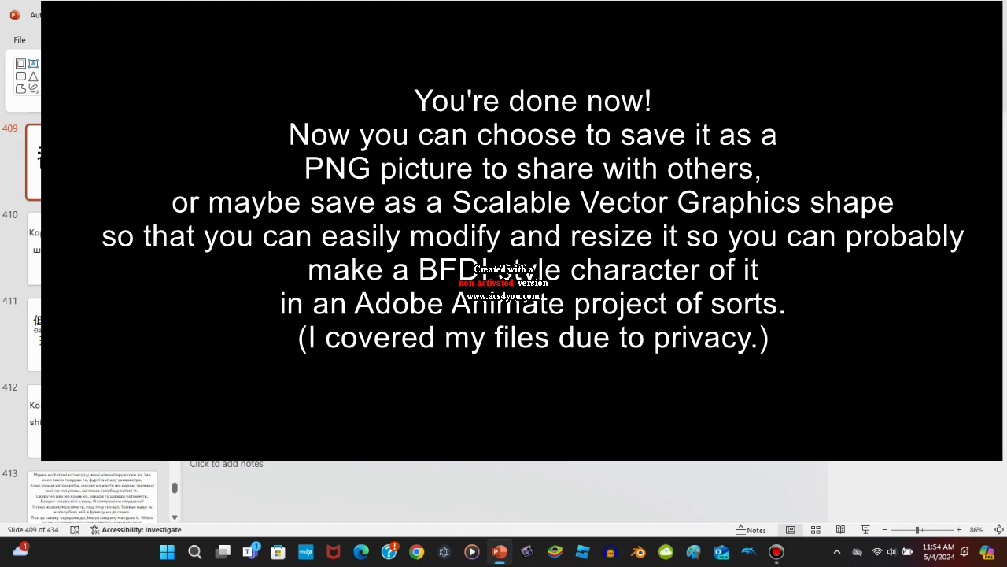
Set up a second save as Scalable Vector Graphics with the file name 'do'.
key(F12)
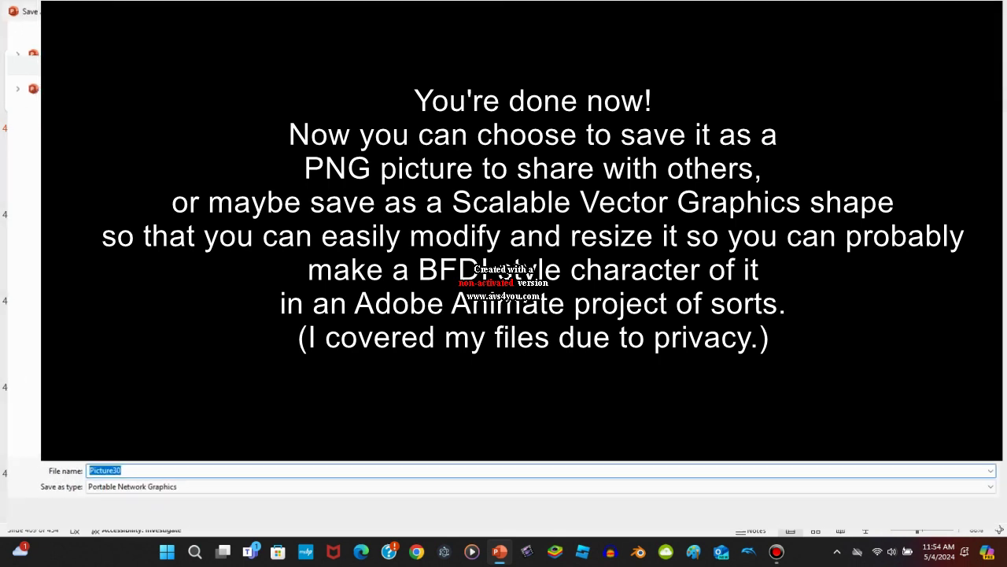
key(Tab)
key(alt+Down)
key(Down)
key(Down)
key(Down)
key(Return)
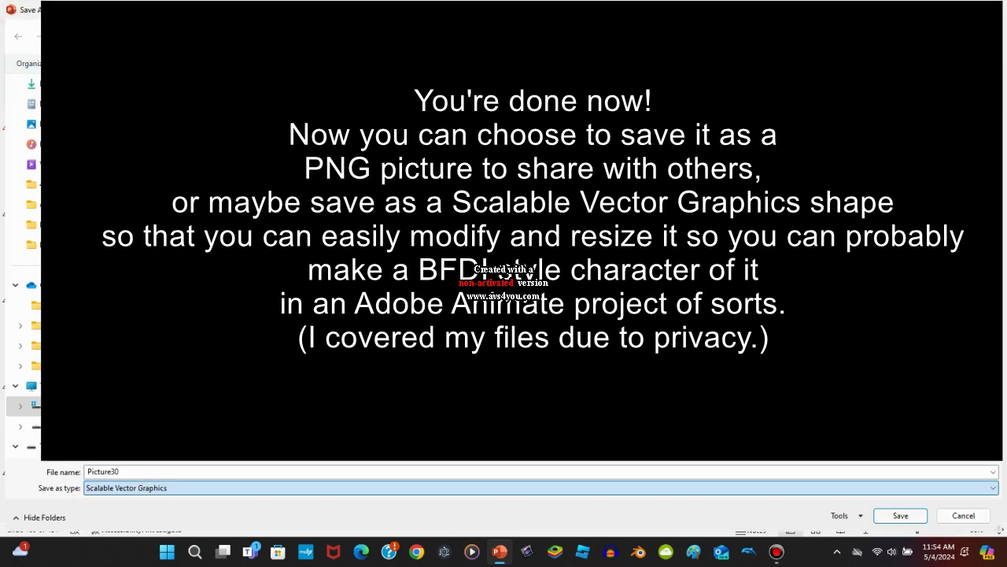
key(shift+Tab)
text(do)
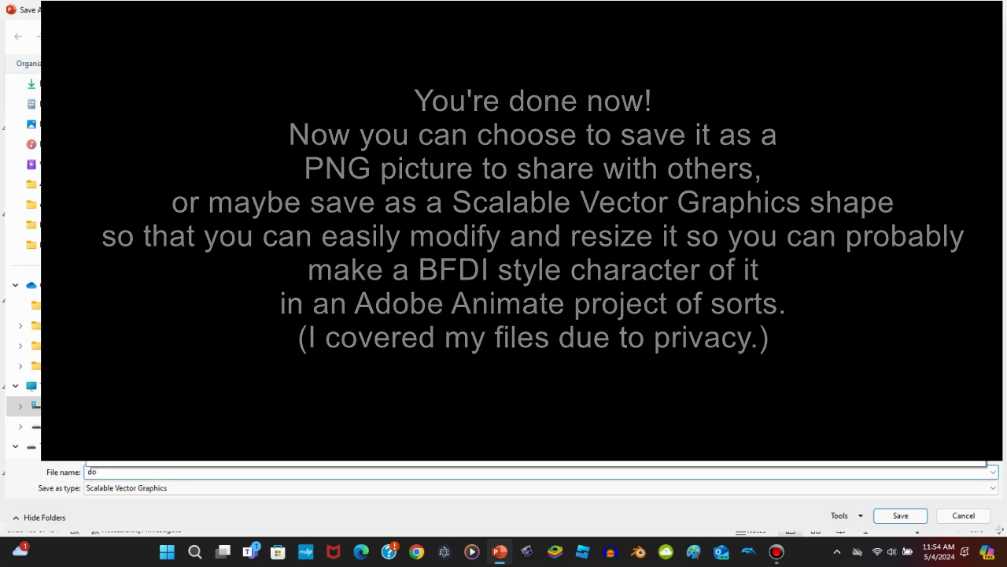